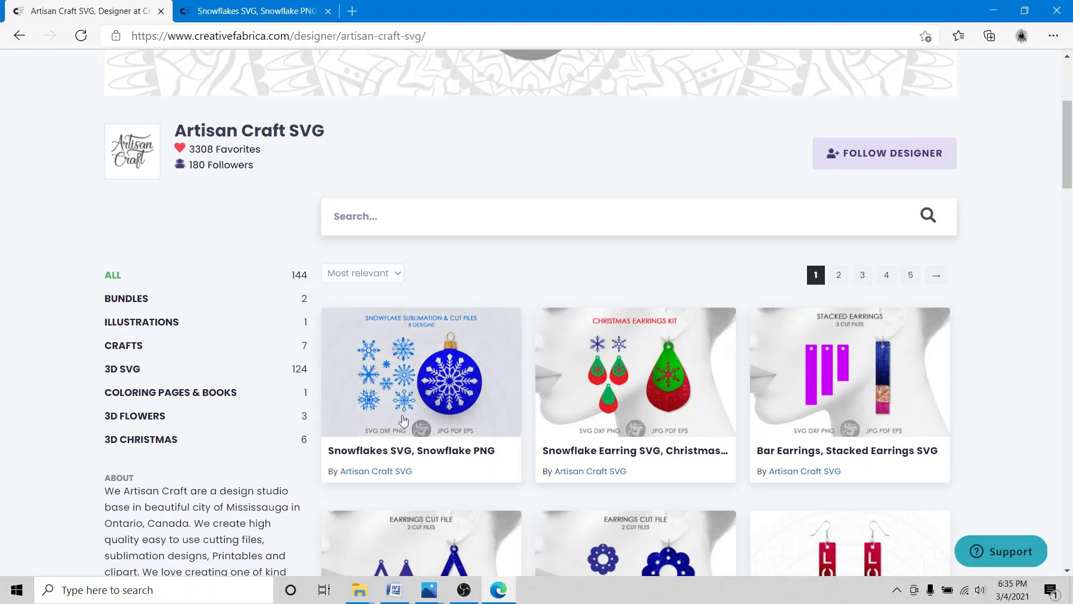
Browse the Artisan Craft SVG designer page and the free Snowflakes SVG, Snowflake PNG product page on Creative Fabrica
scroll(272, 311, up, 5)
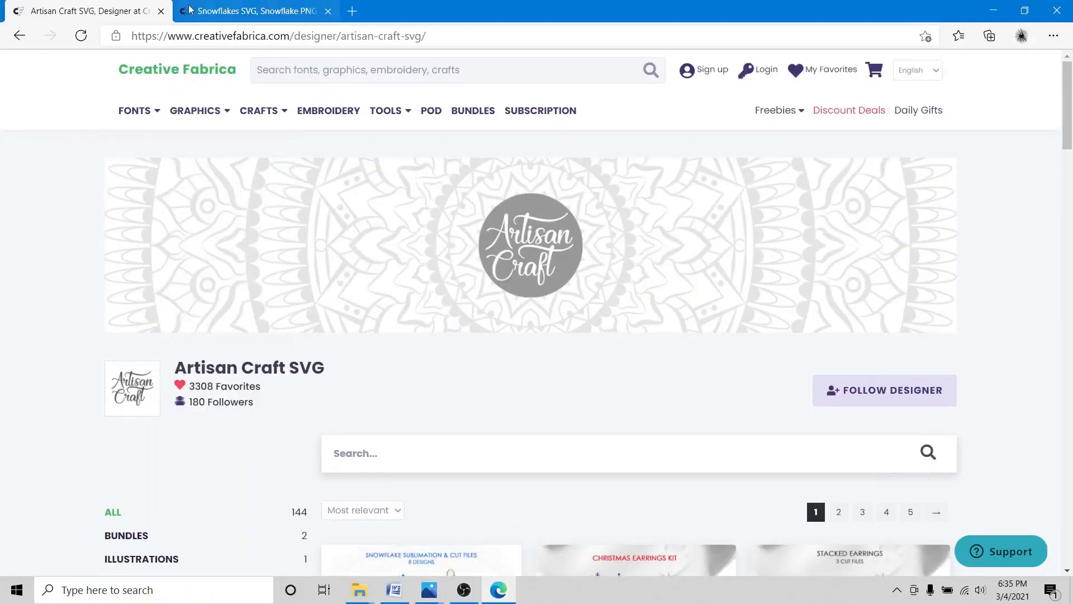
scroll(400, 362, down, 4)
click(401, 362)
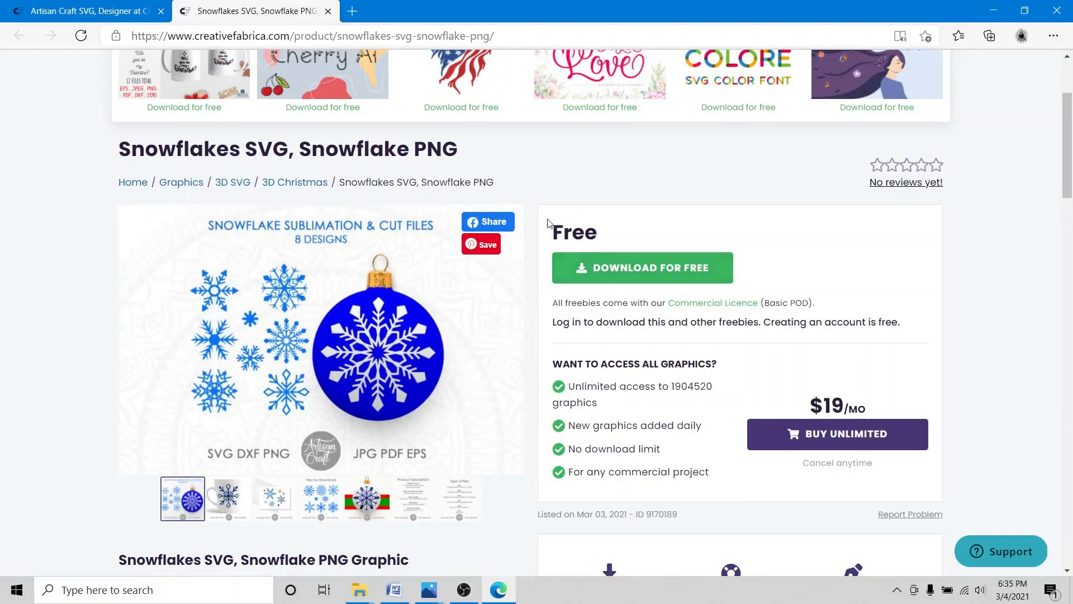
scroll(515, 339, up, 3)
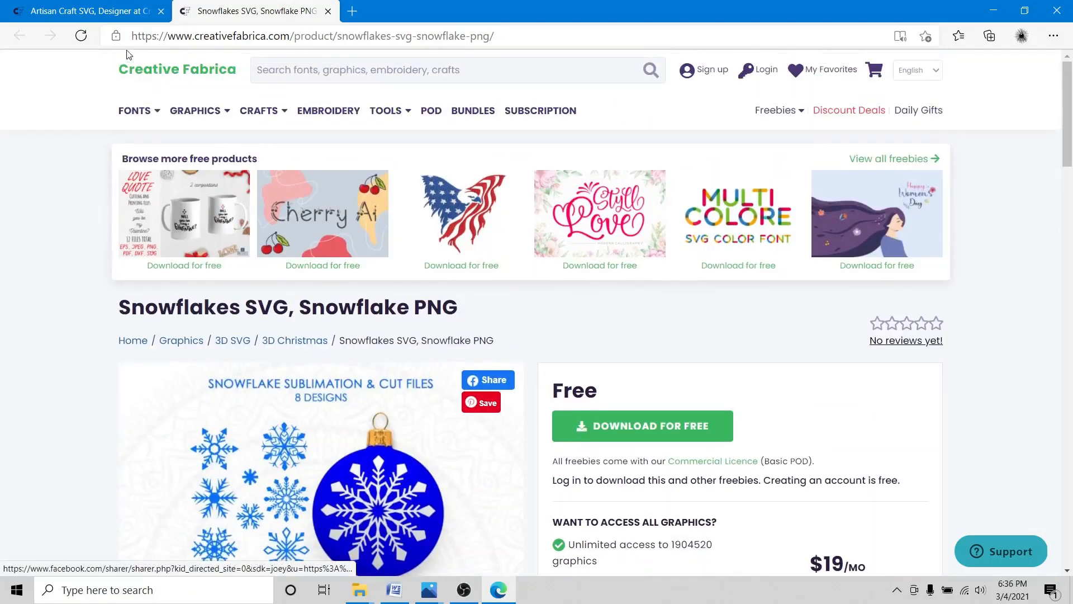
click(95, 12)
scroll(212, 194, up, 5)
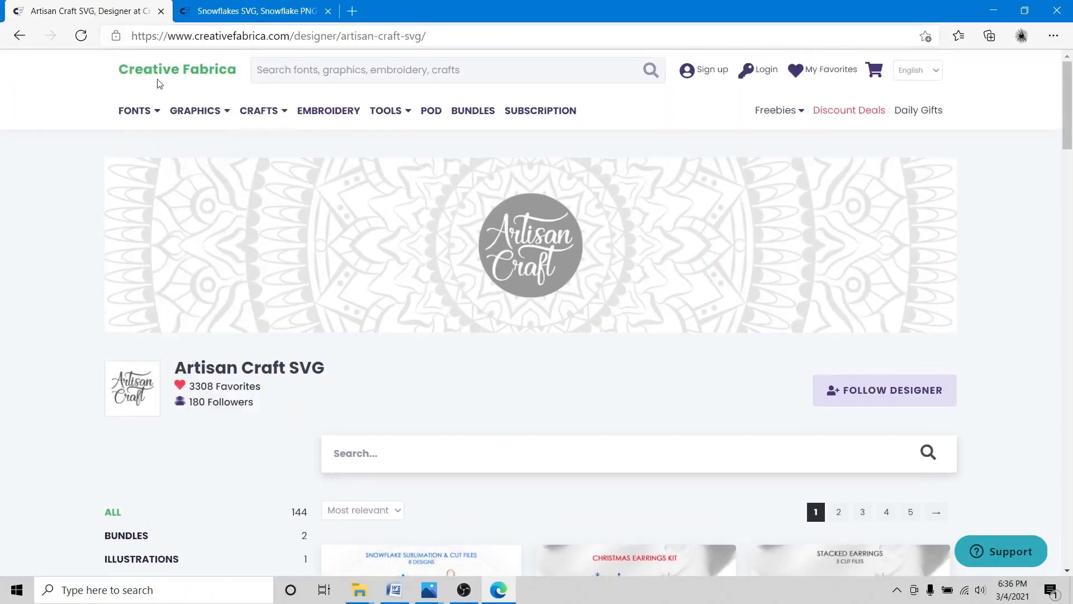
click(267, 15)
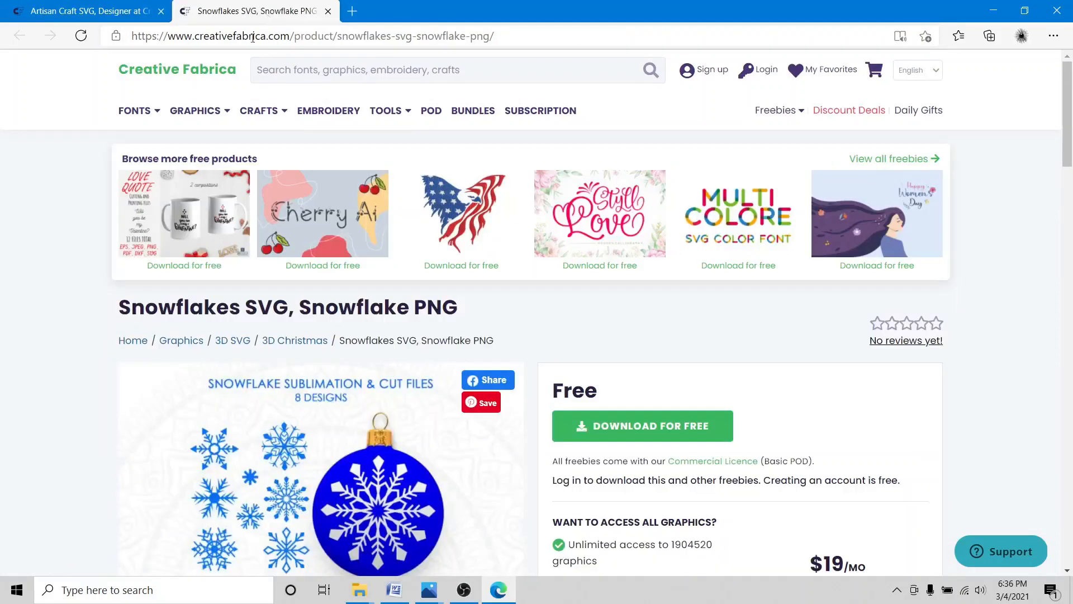
scroll(3, 403, down, 3)
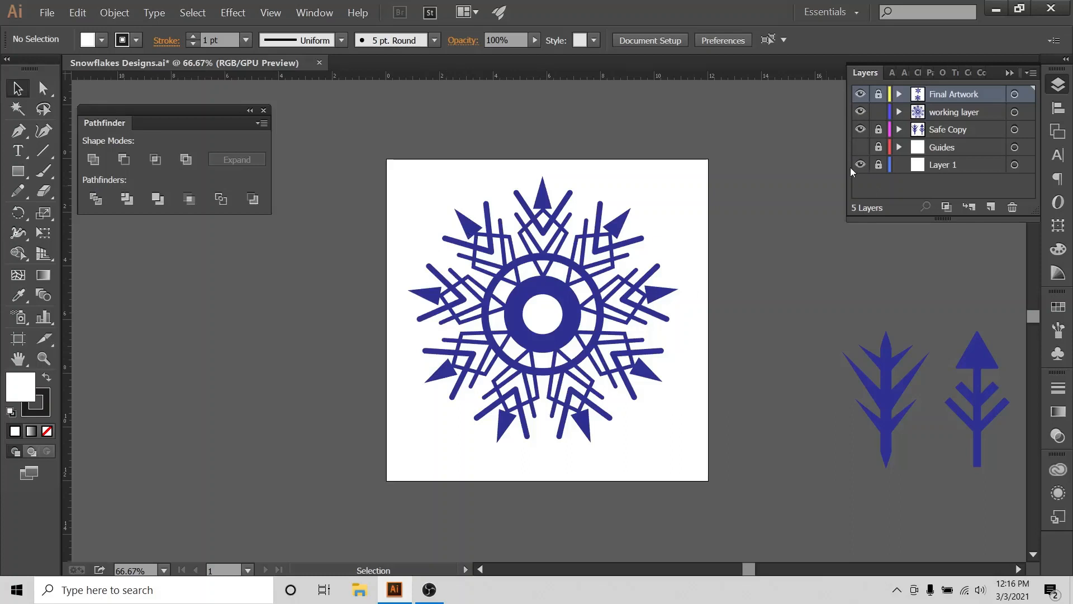
In Illustrator's Snowflakes Designs.ai, hide the Safe Copy and Final Artwork layers while keeping the working layer shown
key(ctrl+minus)
key(ctrl+minus)
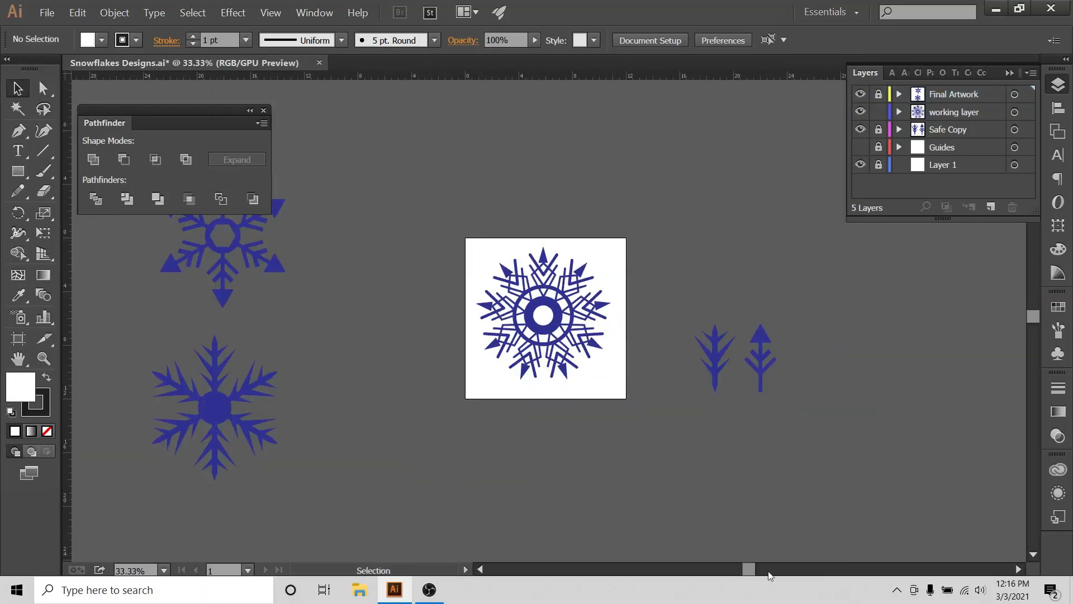
drag(754, 570, 731, 573)
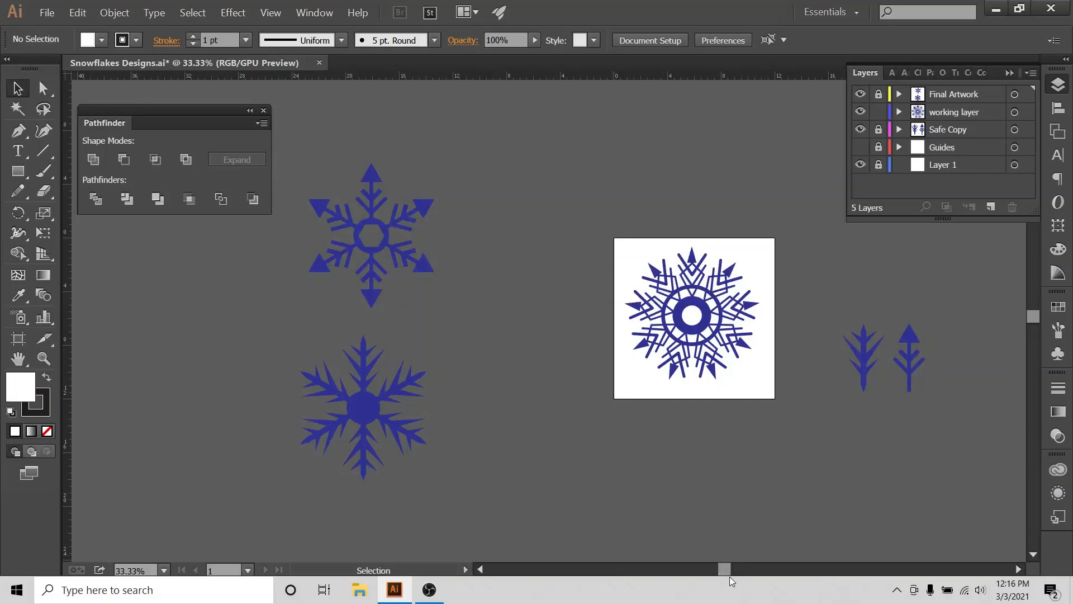
key(ctrl+0)
click(860, 129)
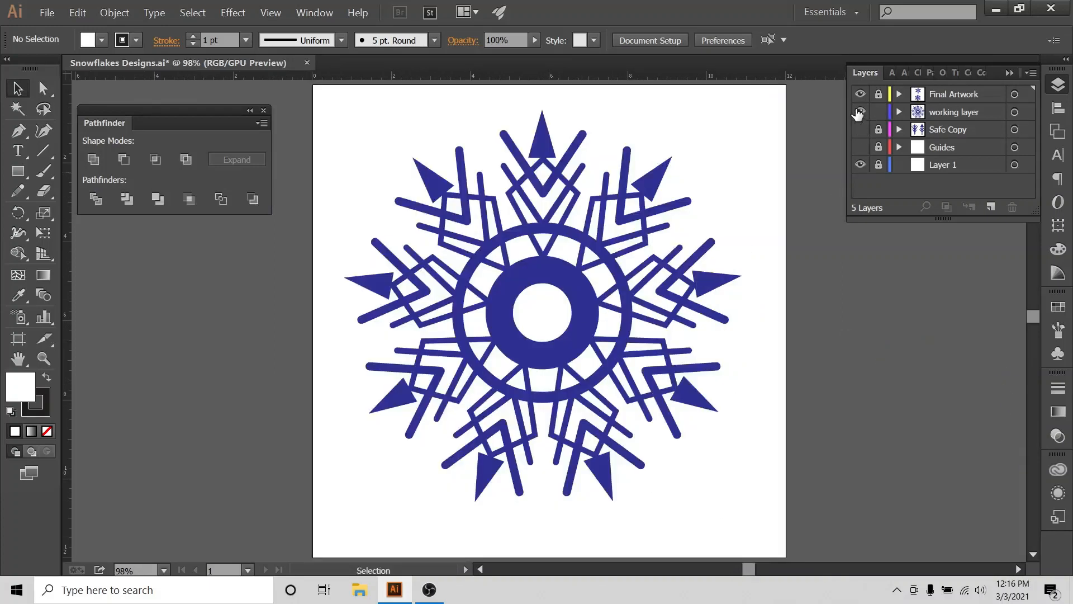
click(860, 112)
click(860, 94)
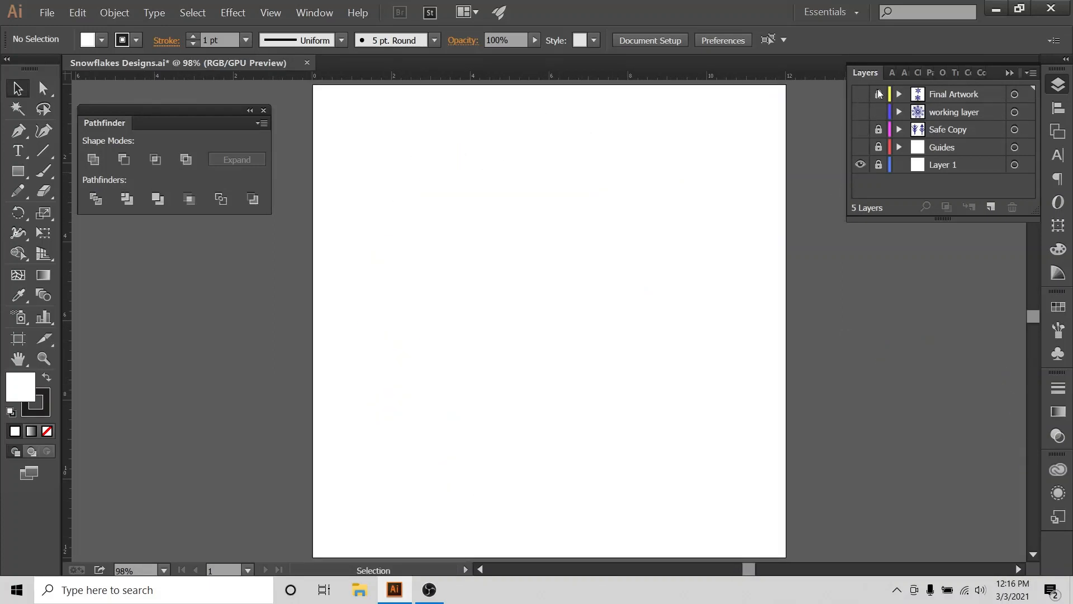
click(860, 112)
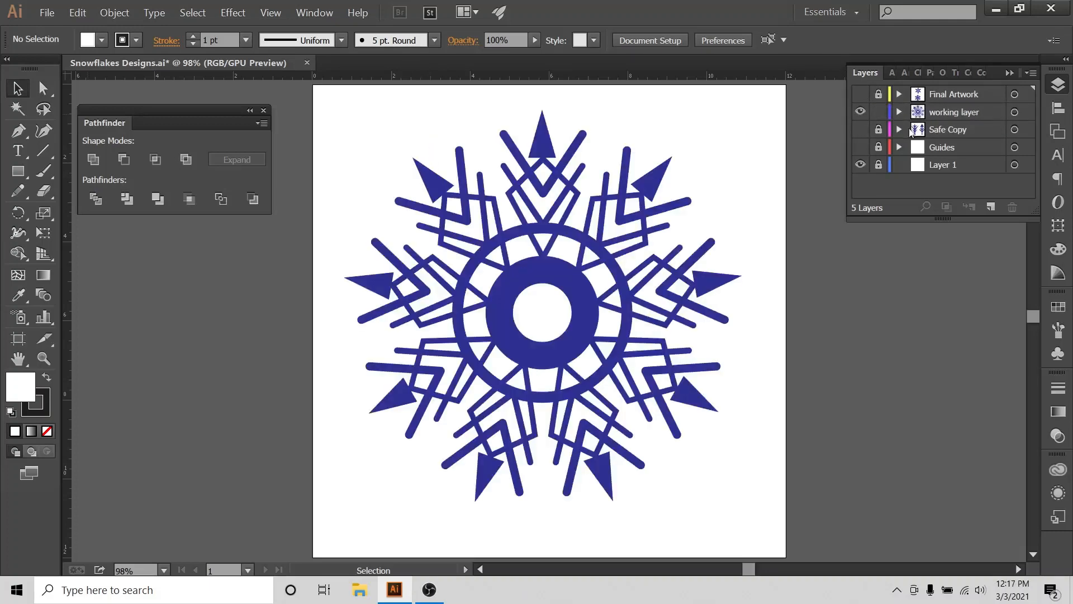
Select the entire snowflake on the working layer and move it off the artboard, to its lower right
key(ctrl+minus)
key(ctrl+minus)
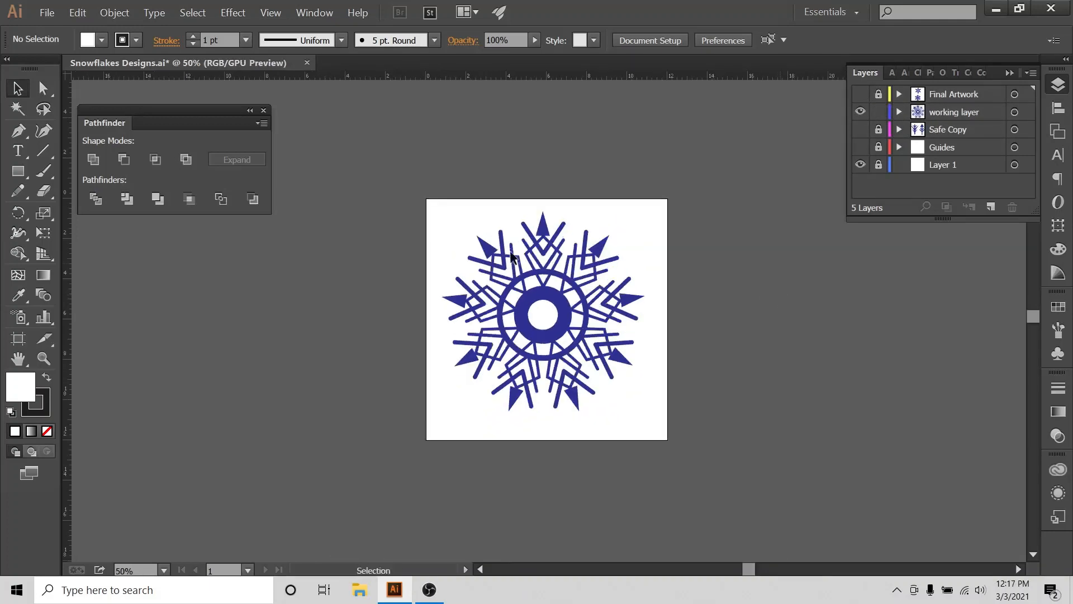
drag(431, 213, 673, 411)
drag(567, 233, 929, 352)
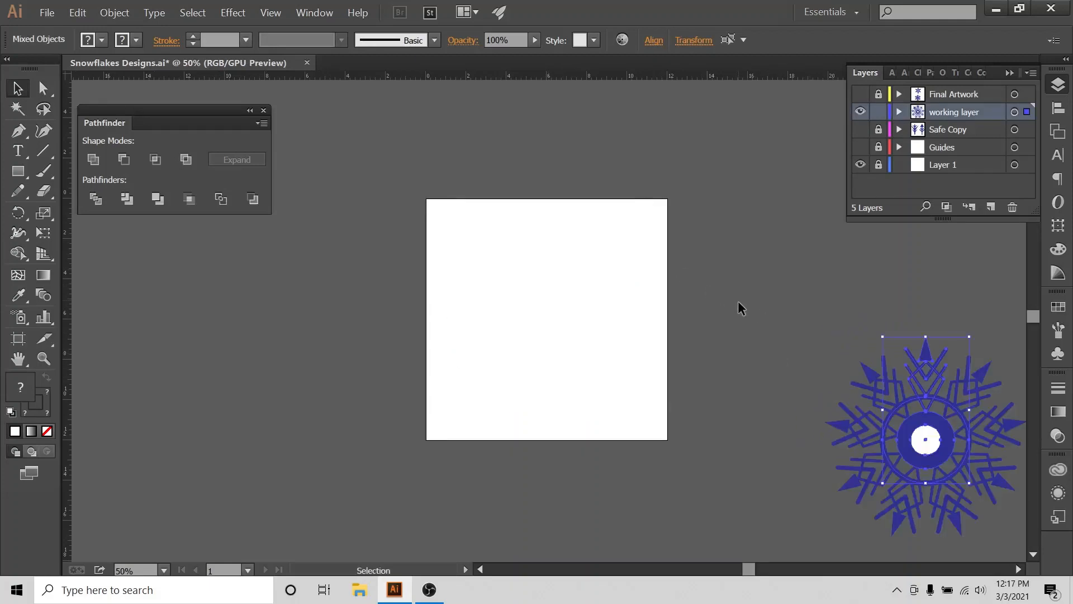
Move the snowflake up beside the artboard's right edge, with its centre level with the artboard's middle
key(ctrl+plus)
key(ctrl+plus)
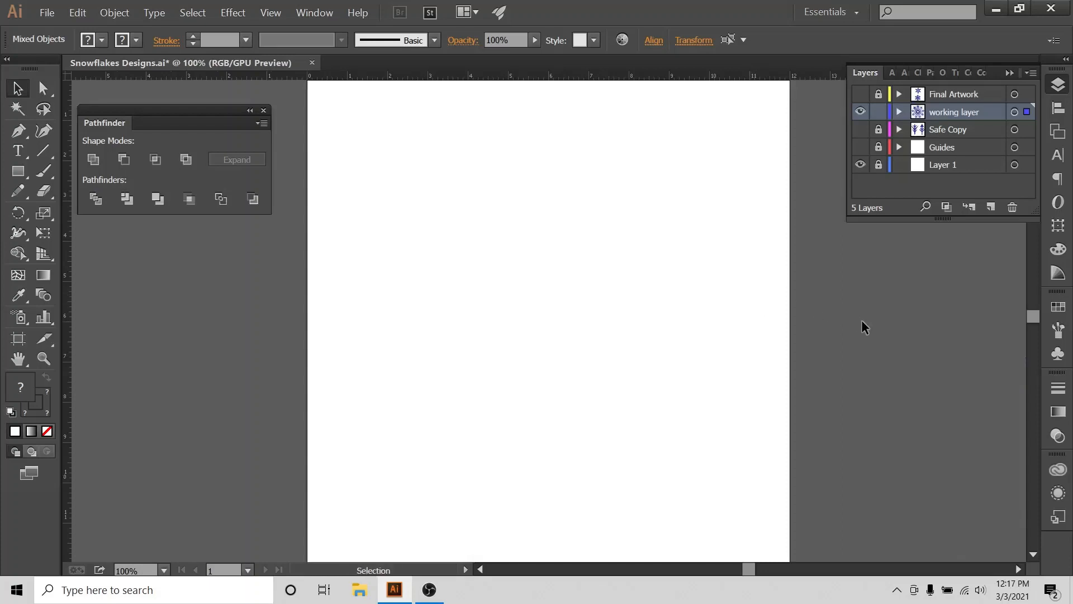
scroll(862, 321, up, 1)
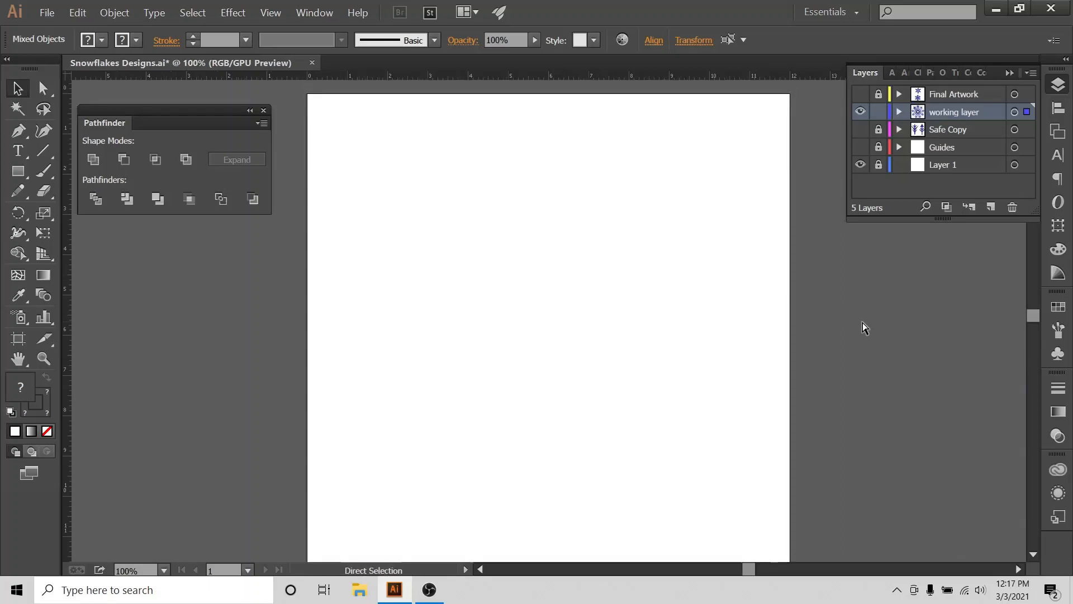
key(ctrl+minus)
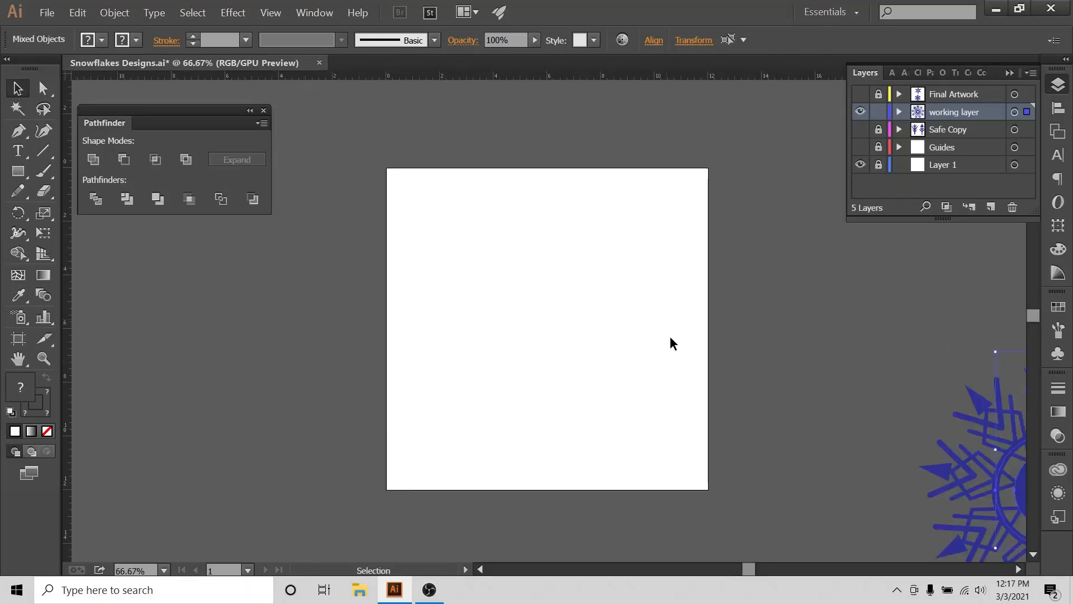
click(1000, 475)
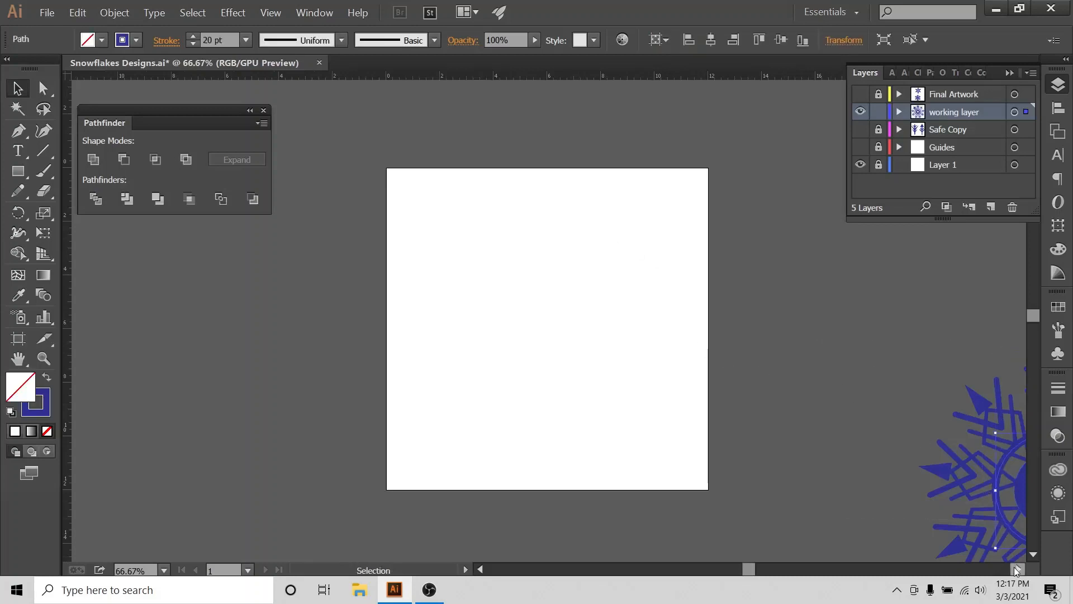
scroll(988, 390, right, 3)
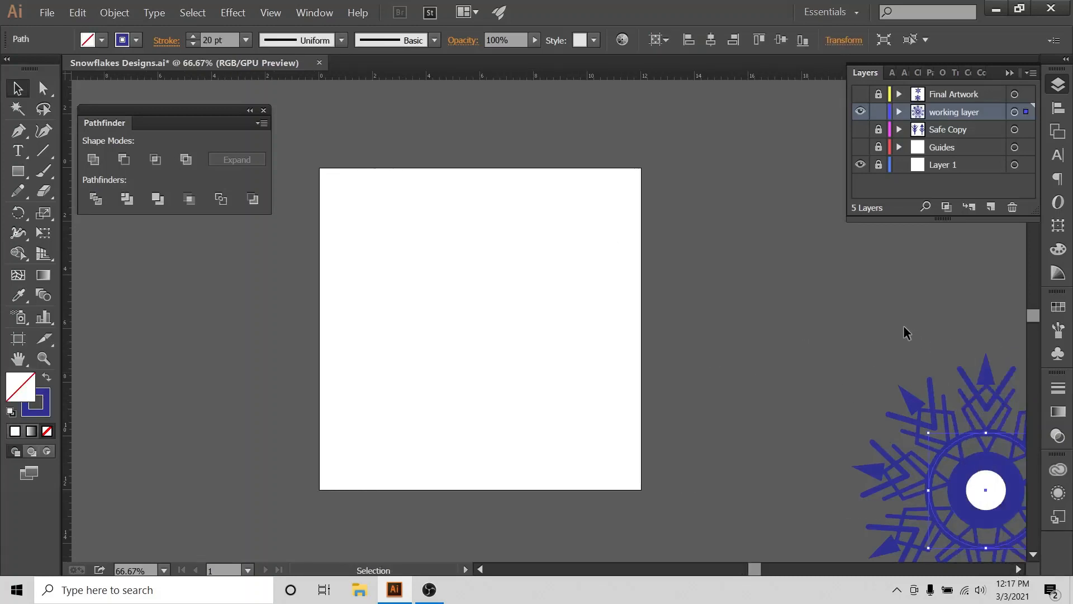
drag(975, 487, 817, 330)
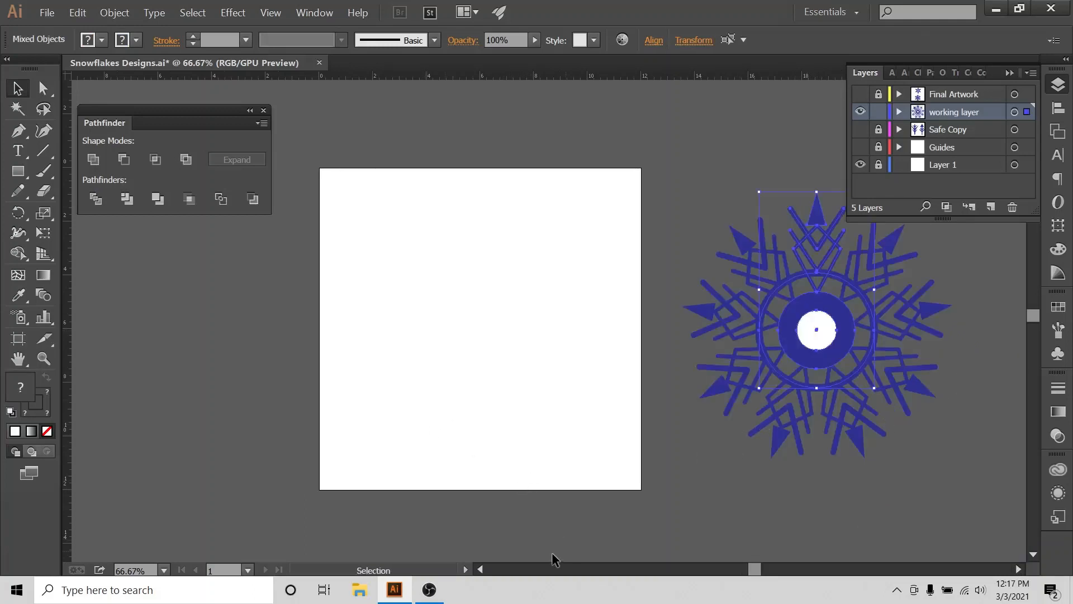
scroll(479, 570, left, 3)
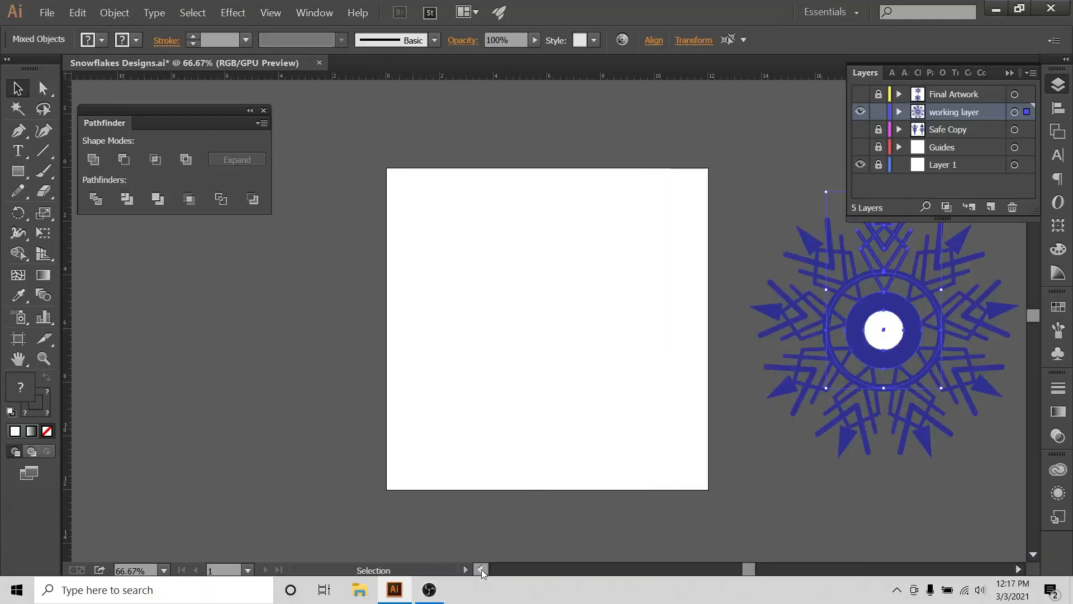
Show the Guides layer so the centre guides cross the empty artboard
key(ctrl+equal)
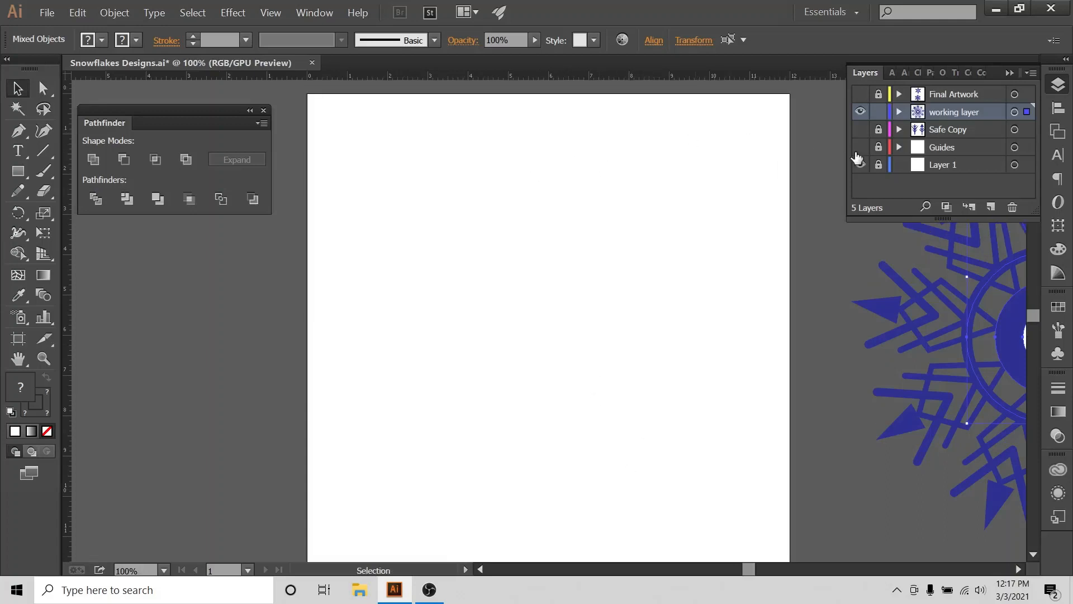
click(861, 148)
scroll(554, 310, down, 1)
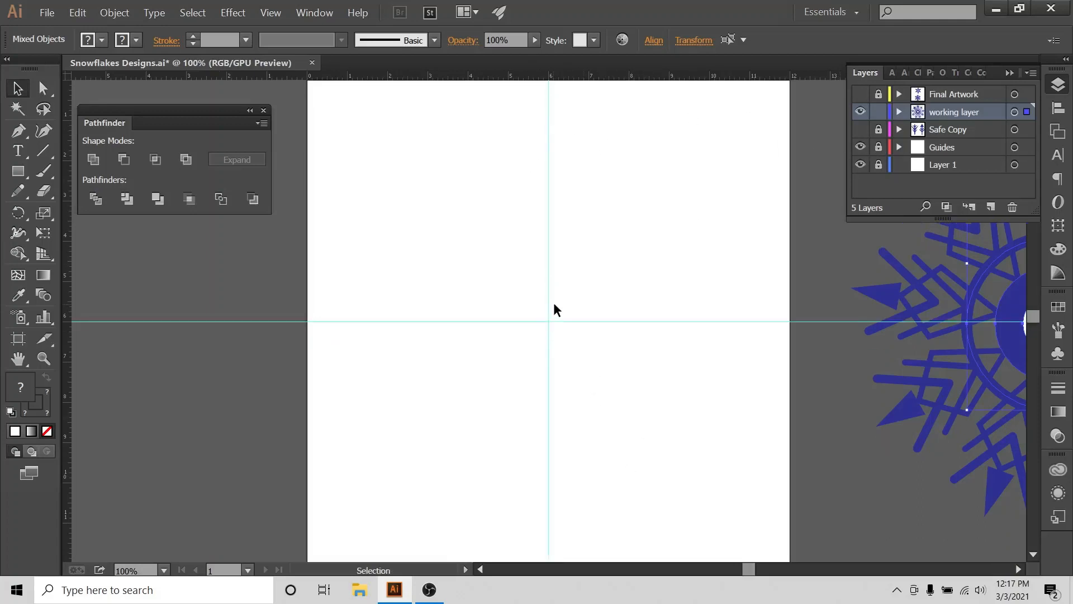
Turn on Snap to Grid and show the document grid
key(ctrl+minus)
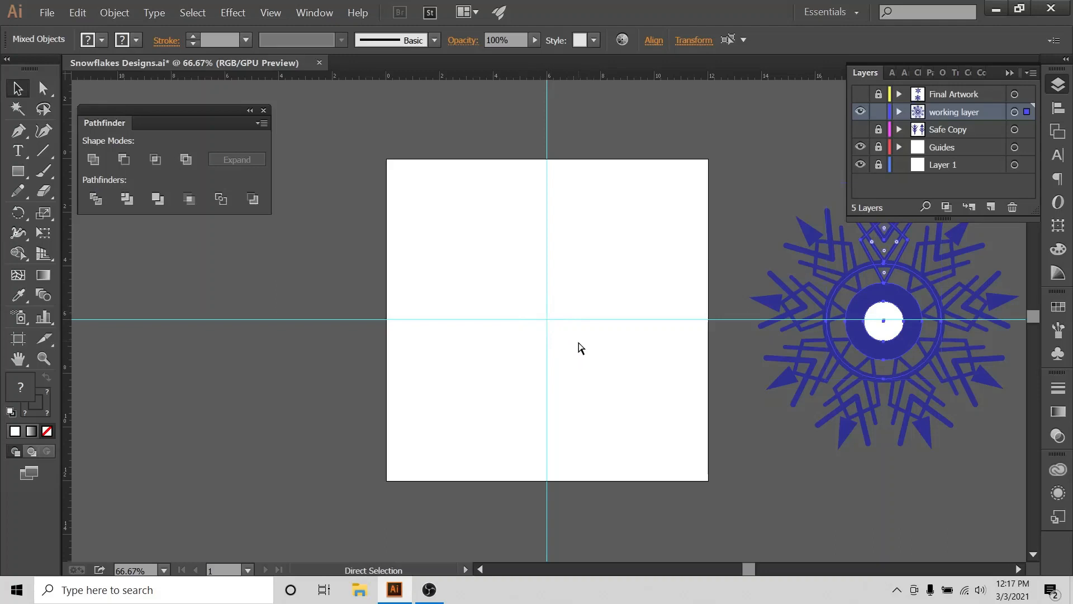
key(ctrl+plus)
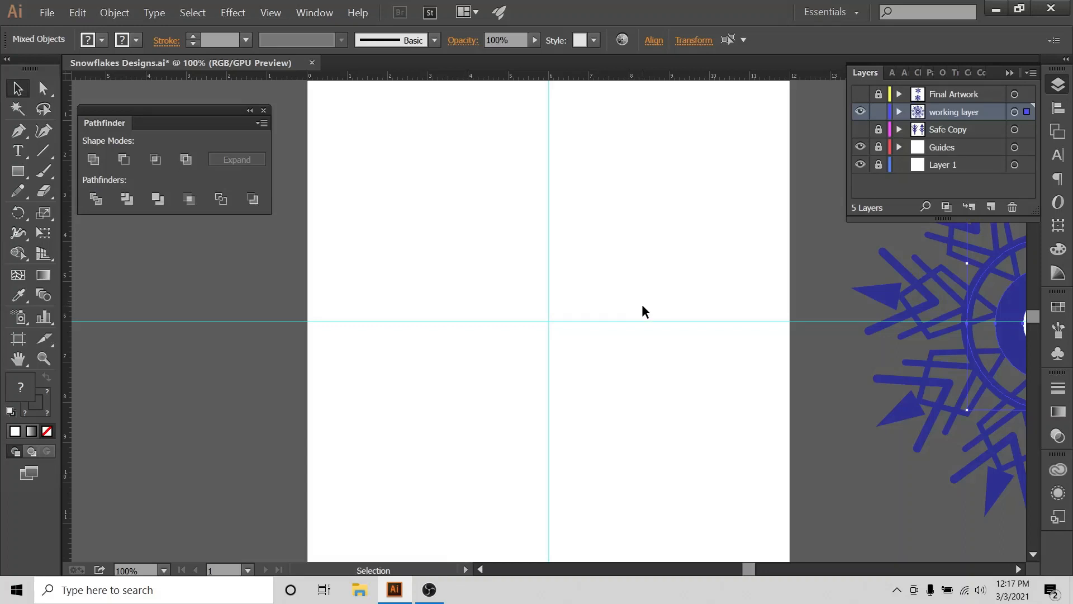
scroll(640, 313, up, 3)
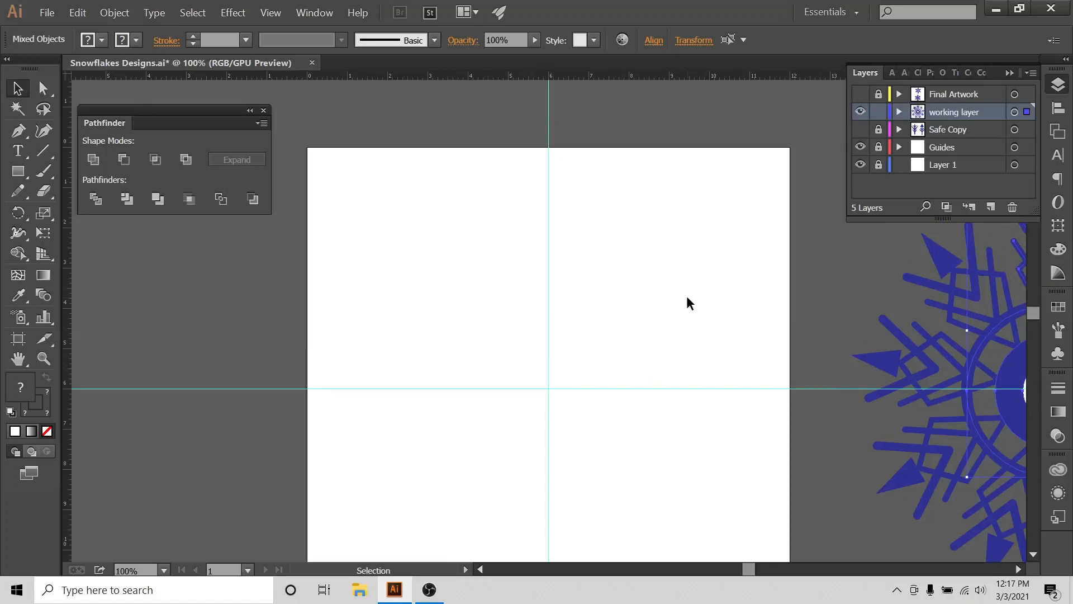
scroll(687, 301, down, 3)
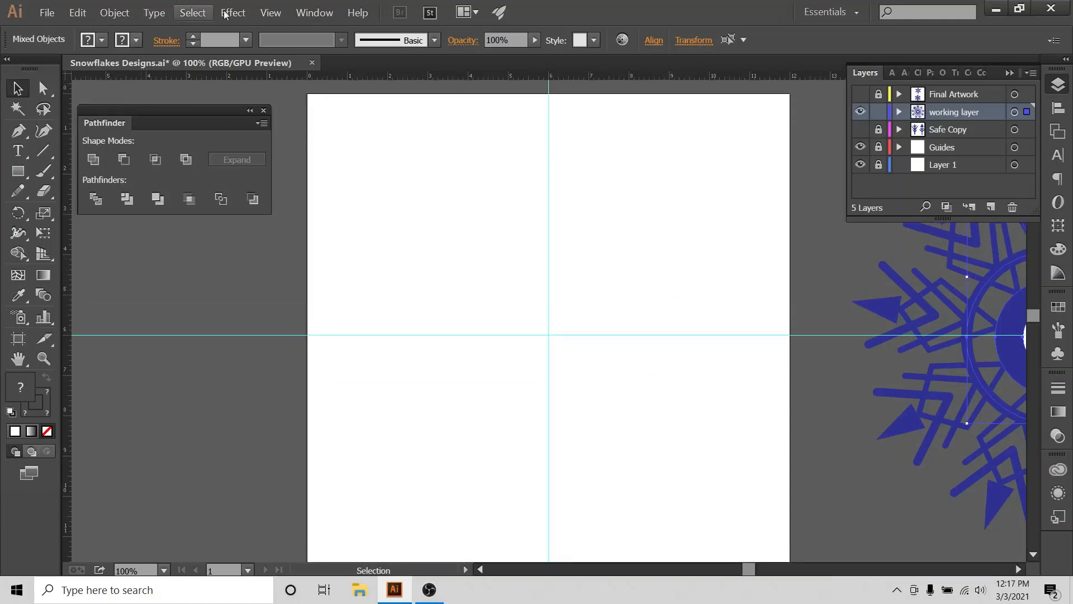
click(271, 12)
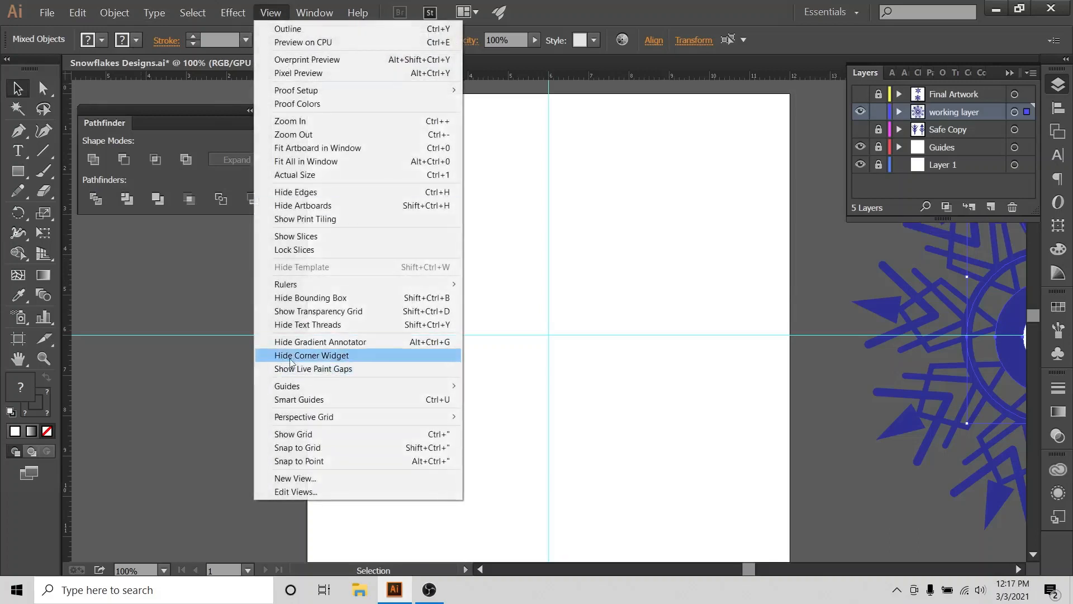
click(294, 447)
click(273, 13)
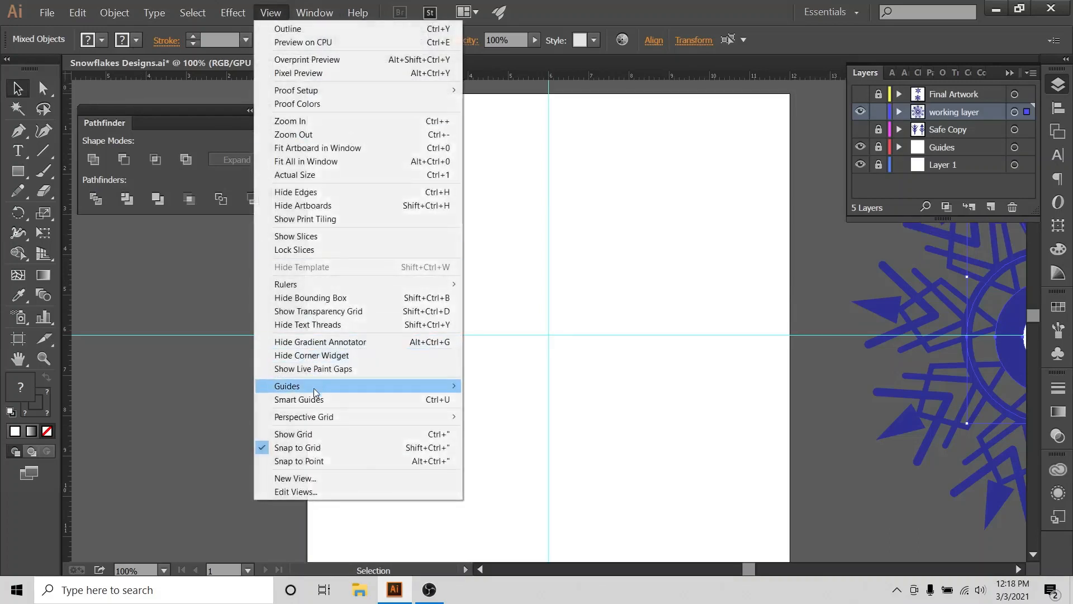
click(305, 434)
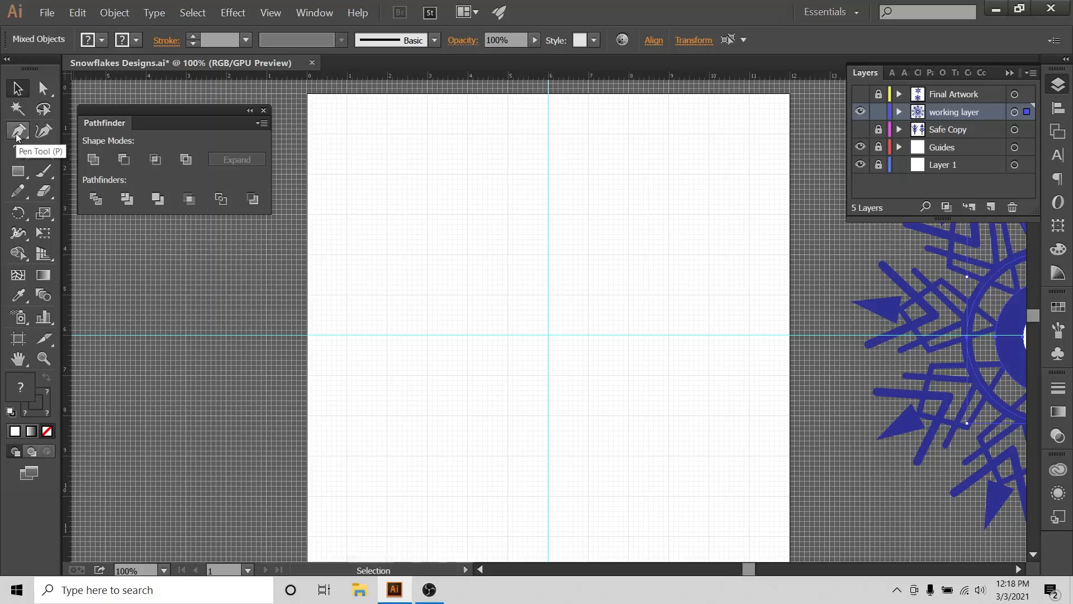
Set the fill to None and the stroke to dark blue, and deselect the snowflake, ready for the Pen tool
click(88, 40)
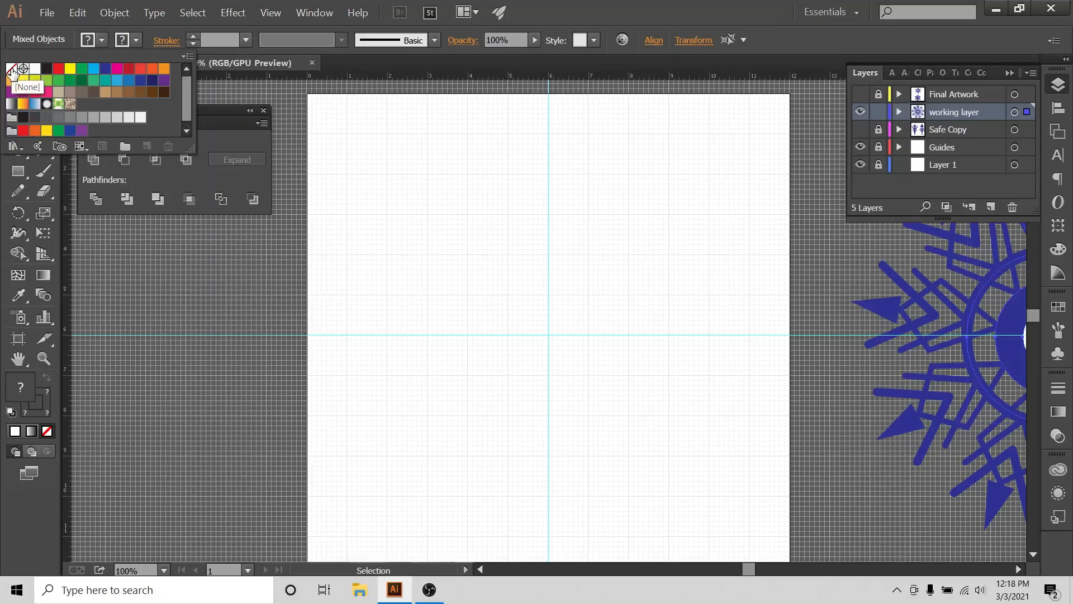
click(12, 68)
click(135, 41)
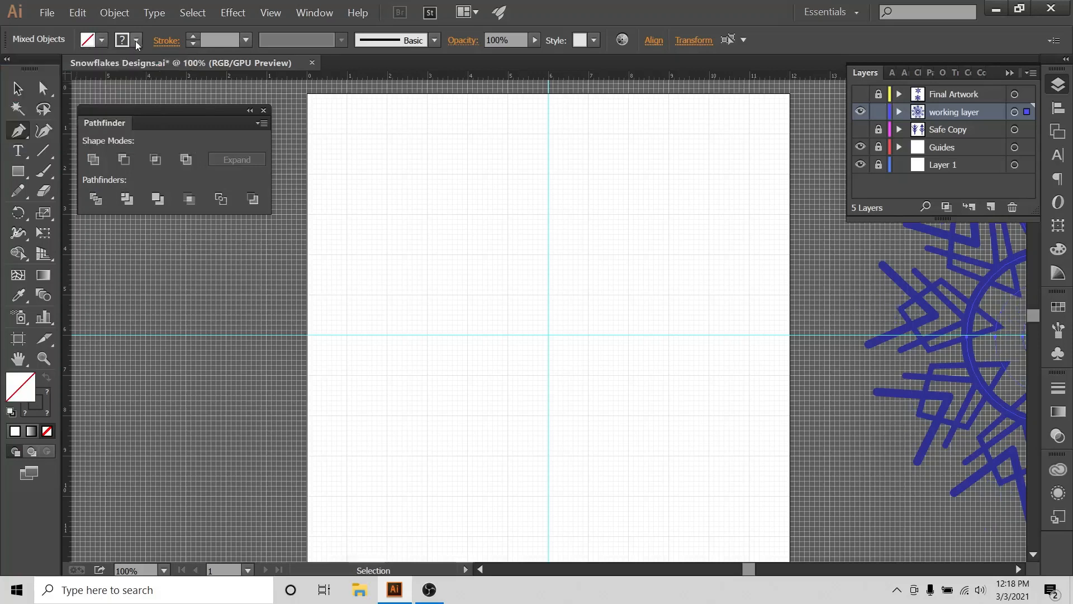
click(105, 68)
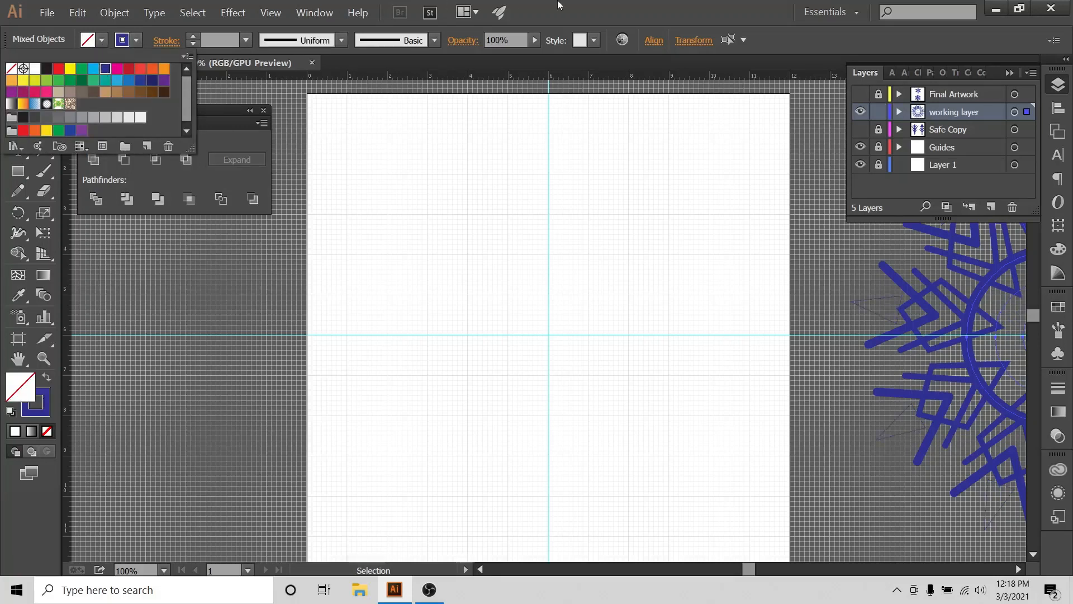
click(20, 138)
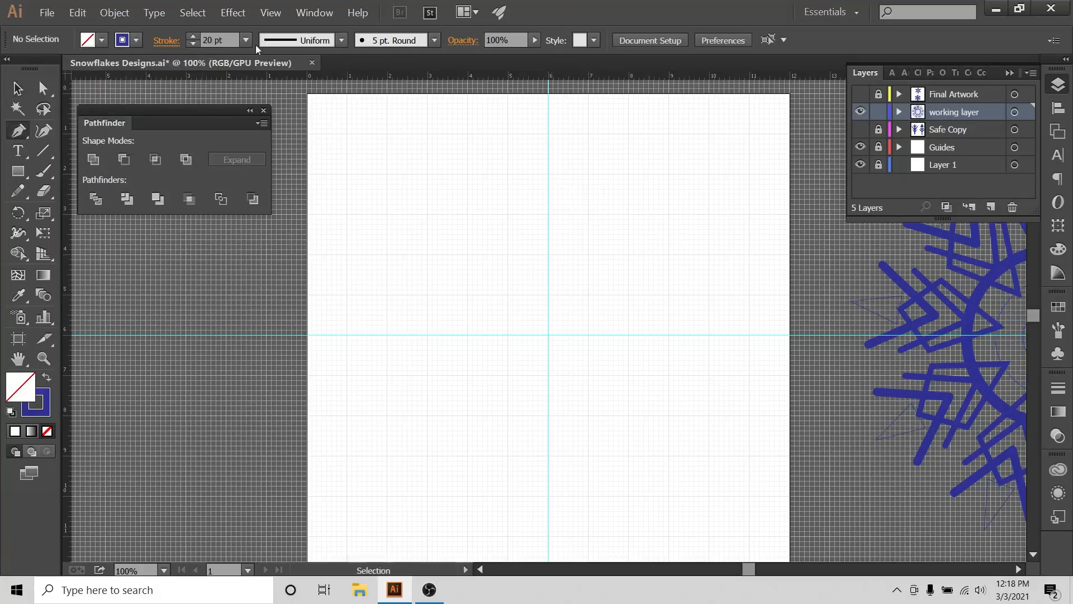
Draw a closed kite with the Pen tool, with corners at 6, 2 in; 7, 3 in; 6, 6 in; and 5, 3 in, and deselect it
click(548, 174)
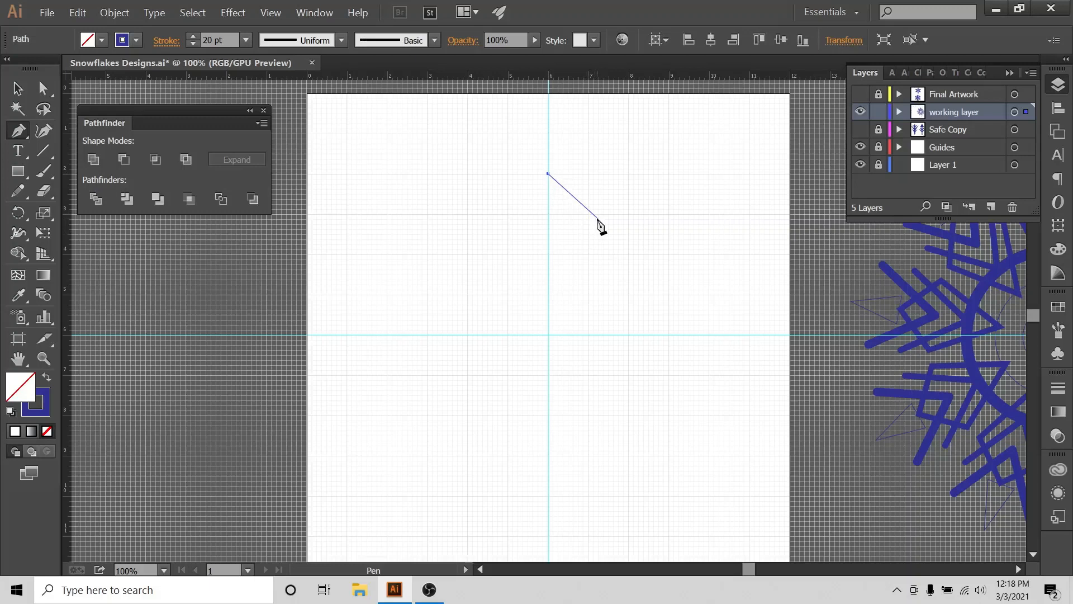
click(588, 213)
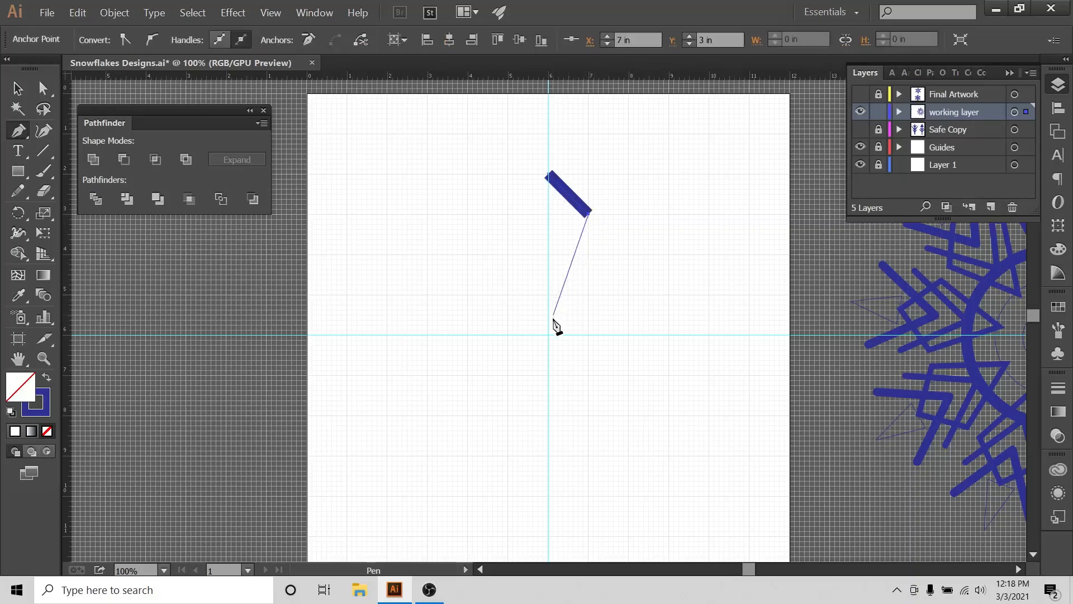
click(548, 335)
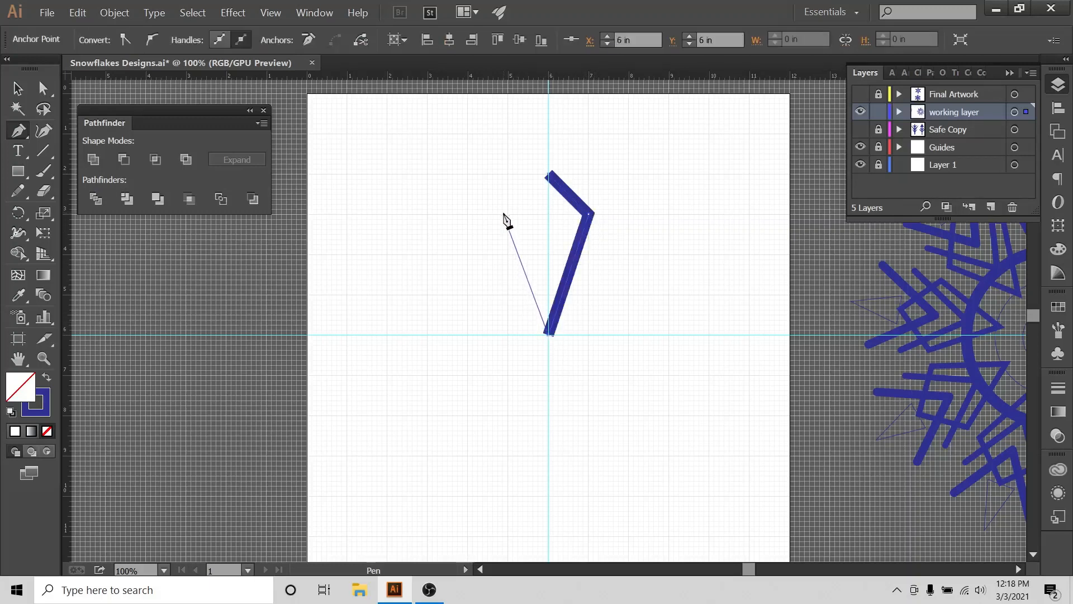
click(507, 213)
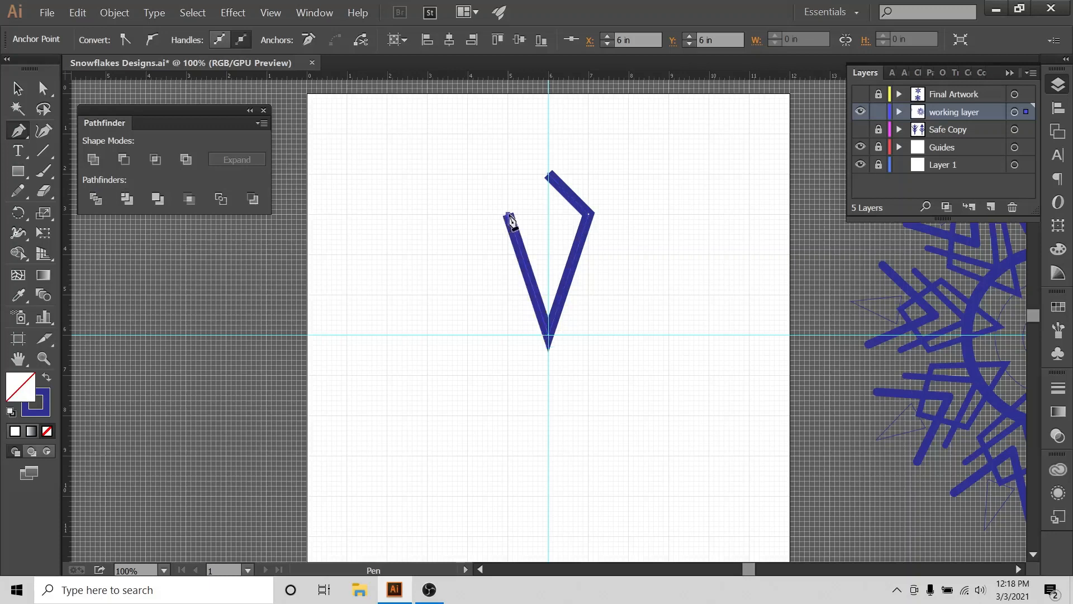
click(550, 175)
key(v)
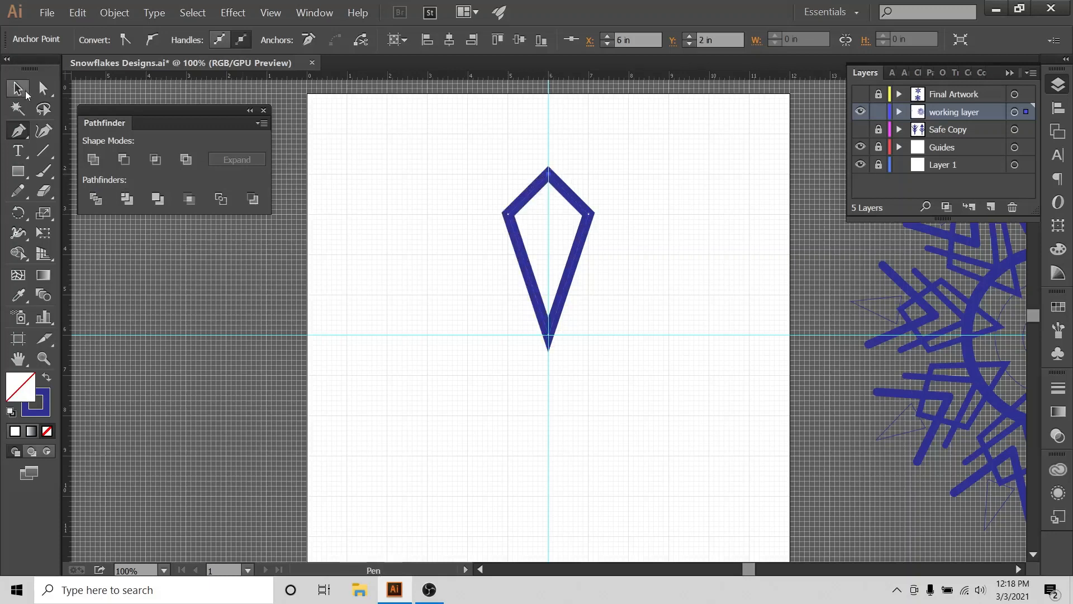
click(437, 176)
drag(437, 174, 626, 307)
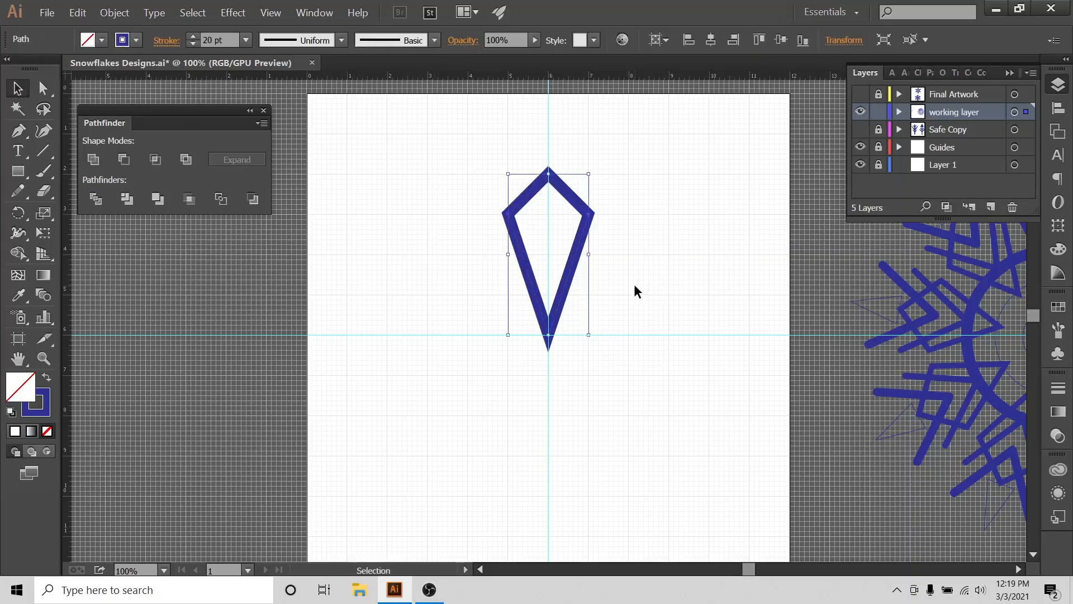
click(632, 280)
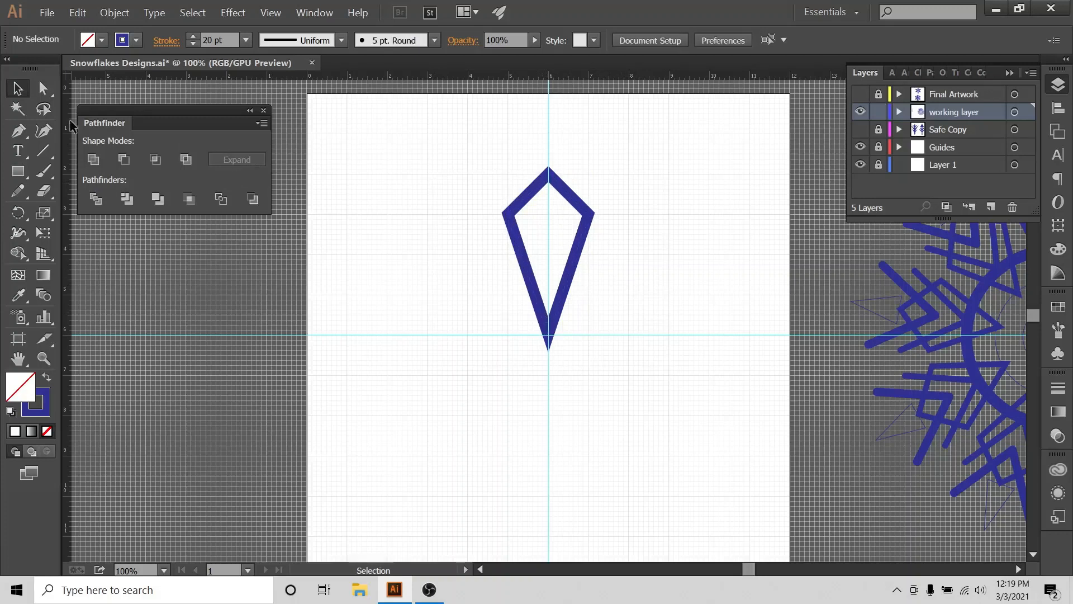
click(18, 131)
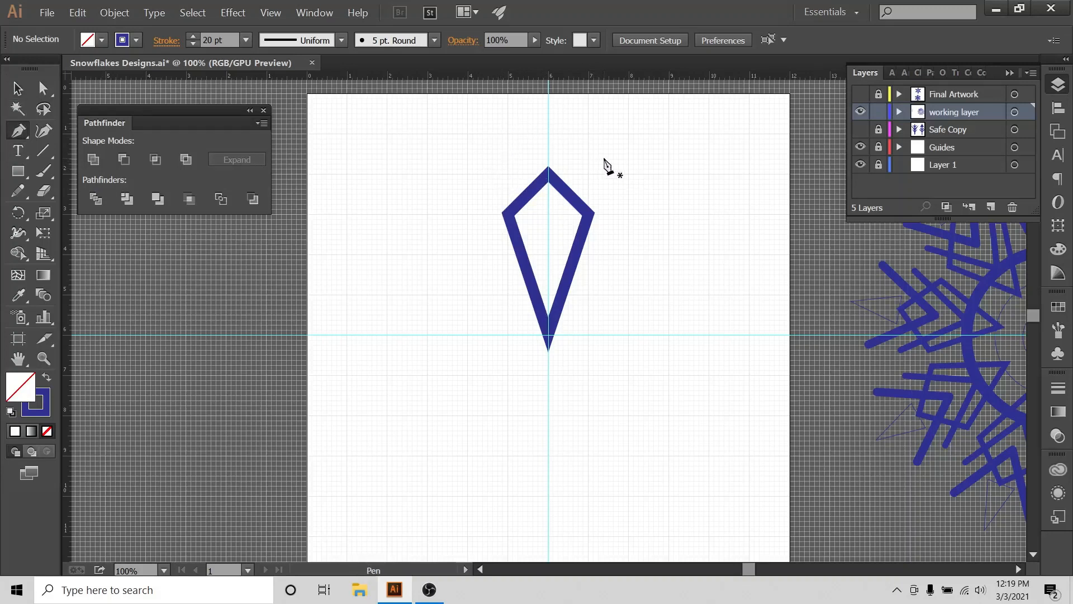
key(ctrl+equal)
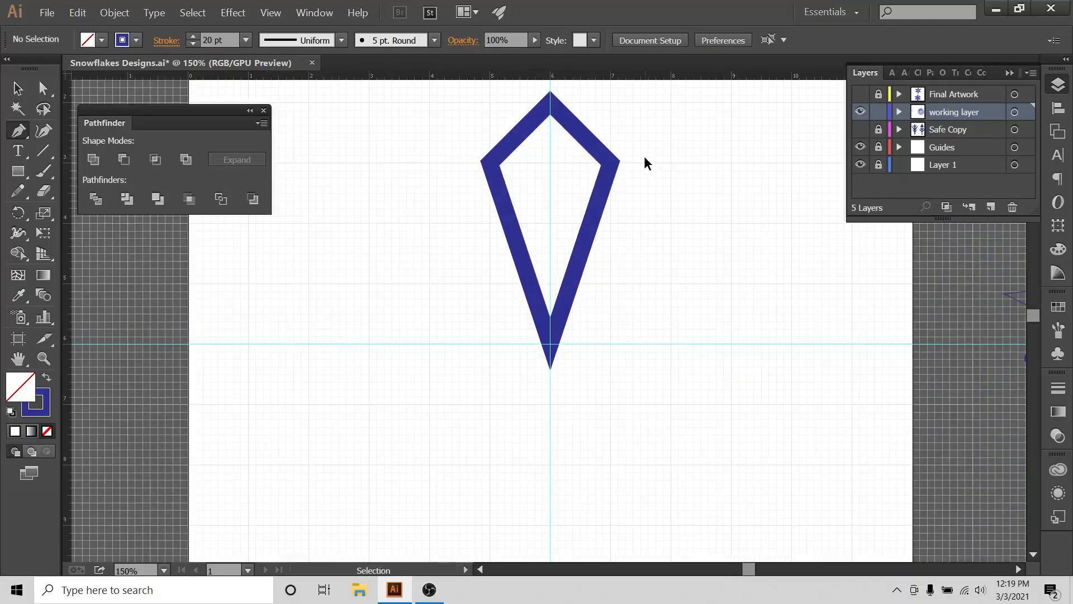
scroll(655, 190, up, 2)
key(ctrl+minus)
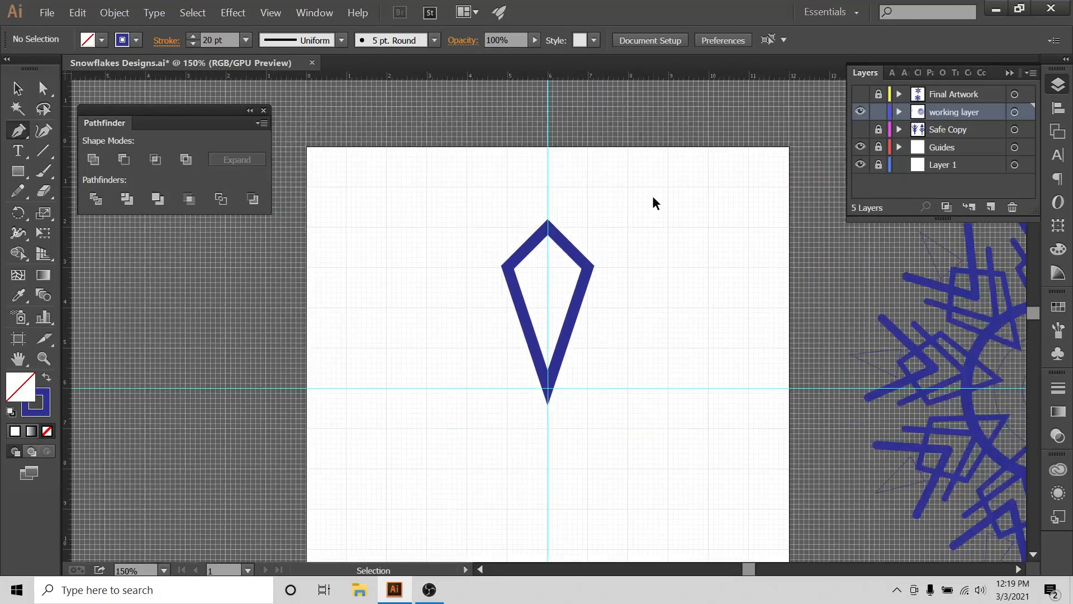
key(ctrl+minus)
key(ctrl+minus)
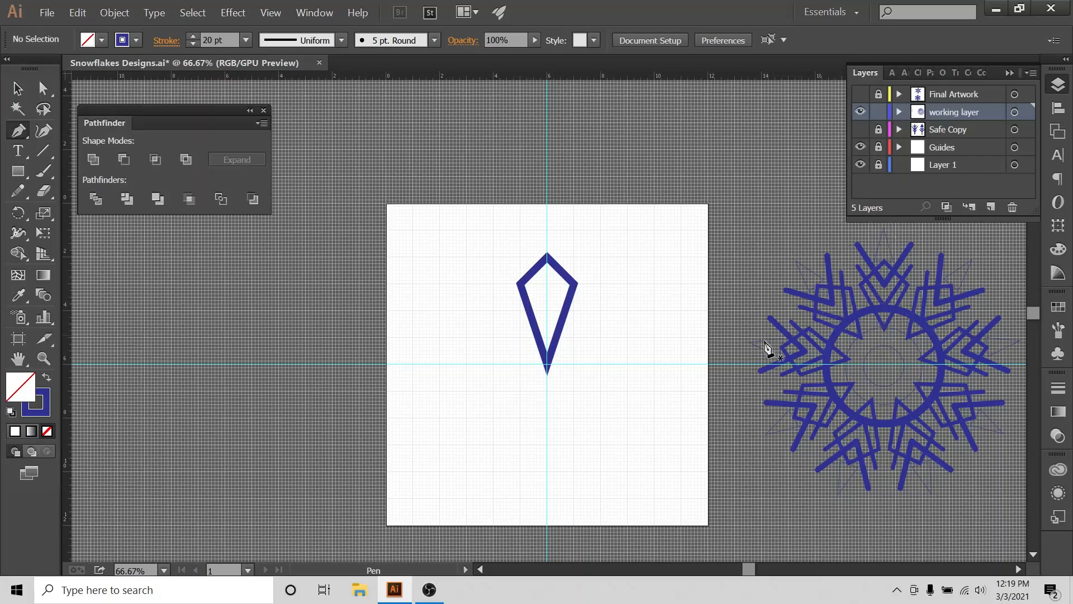
key(ctrl+plus)
key(ctrl+plus)
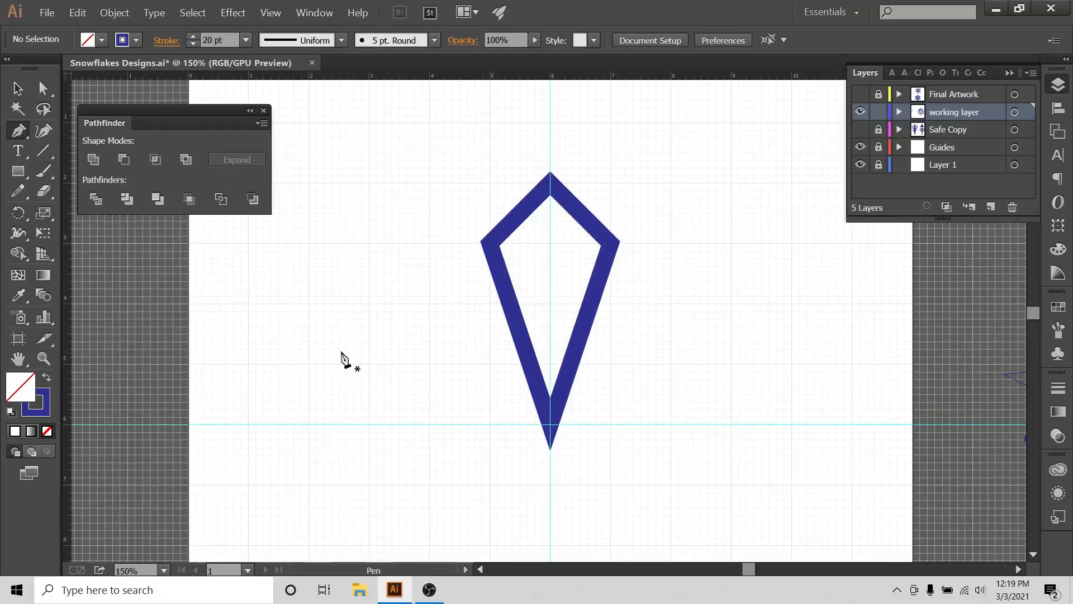
Move the kite straight up along the vertical guide so its lower tip clears the horizontal guide
click(17, 88)
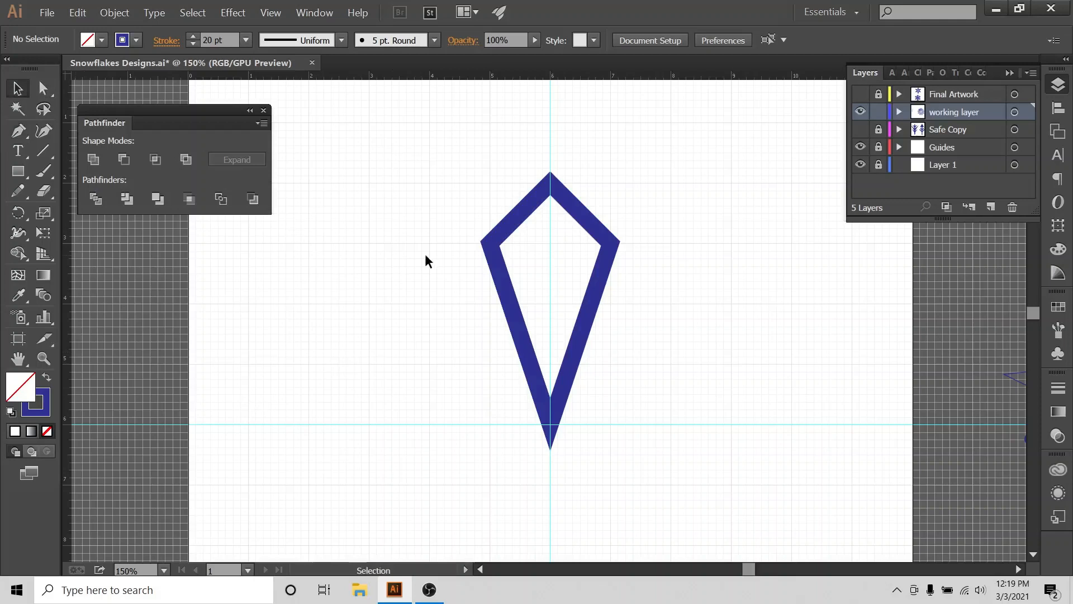
scroll(428, 254, down, 3)
scroll(424, 280, up, 2)
key(ctrl+minus)
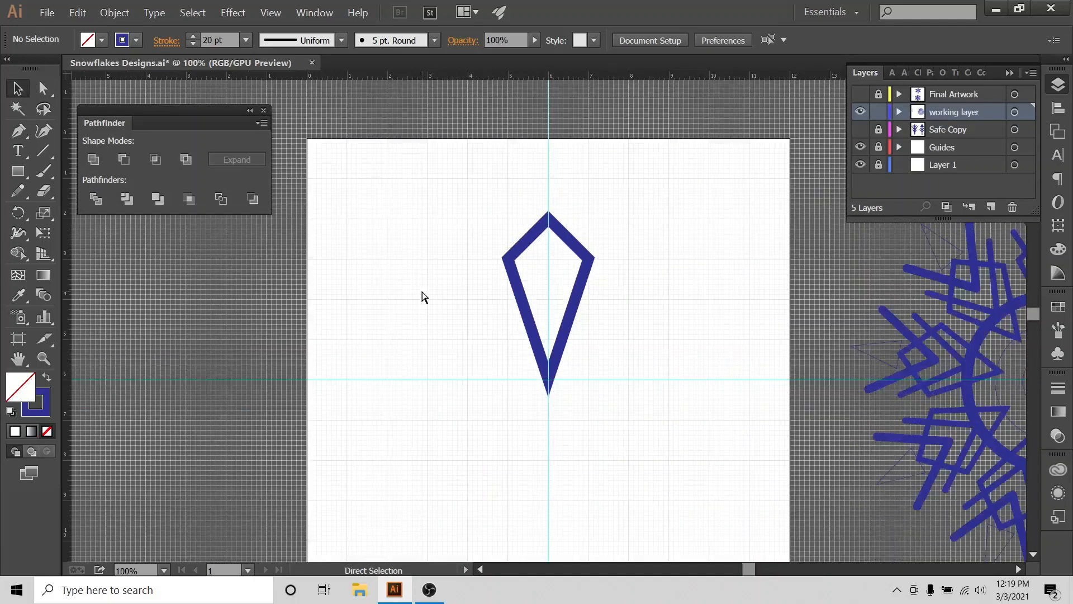
click(550, 332)
key(Up)
key(Up)
key(Up)
key(Up)
key(Up)
key(Up)
key(Up)
key(Up)
key(Up)
key(Up)
key(Up)
key(Up)
key(Up)
key(Up)
key(Up)
key(Up)
key(Up)
key(Up)
key(Up)
key(Up)
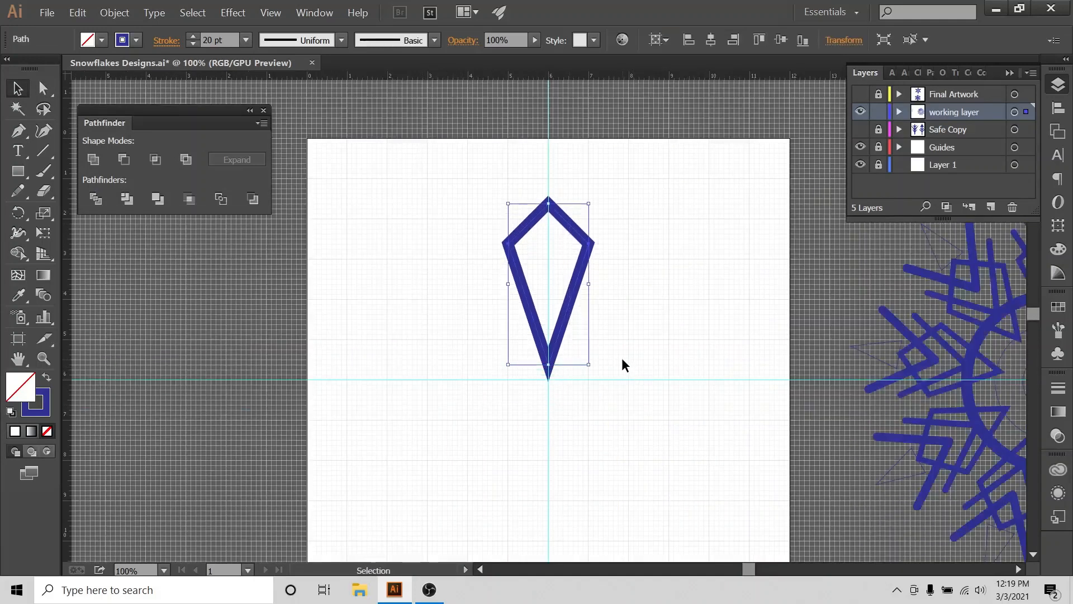
key(Up)
key(Up)
key(Up)
key(Up)
key(Up)
key(Up)
key(Up)
key(Up)
key(Up)
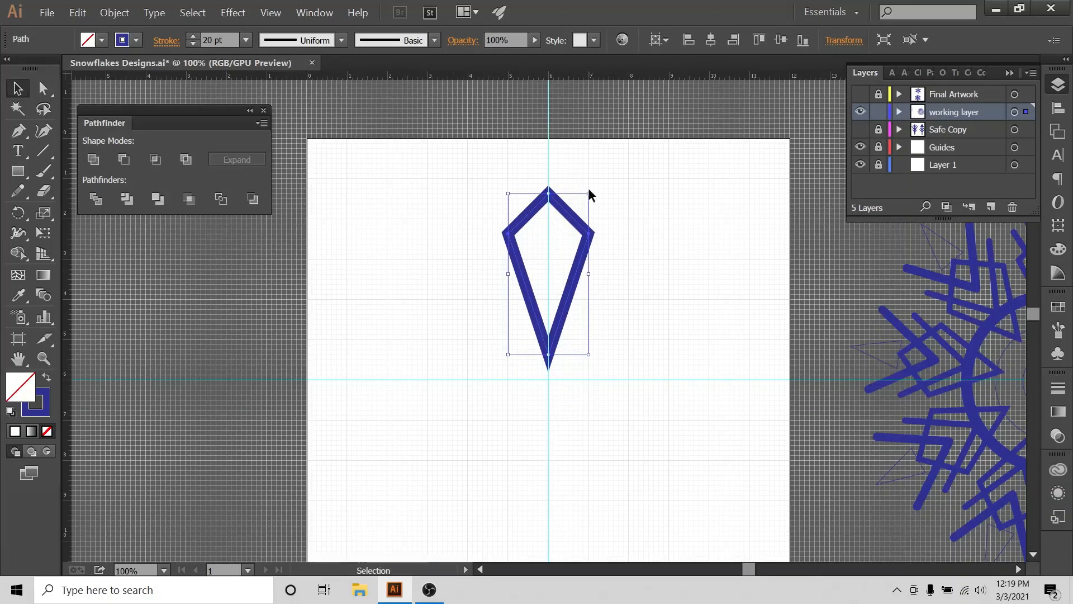
Scale the kite down slightly about its centre, nudge it slightly down along the vertical guide, and deselect it
drag(591, 194, 587, 199)
click(622, 205)
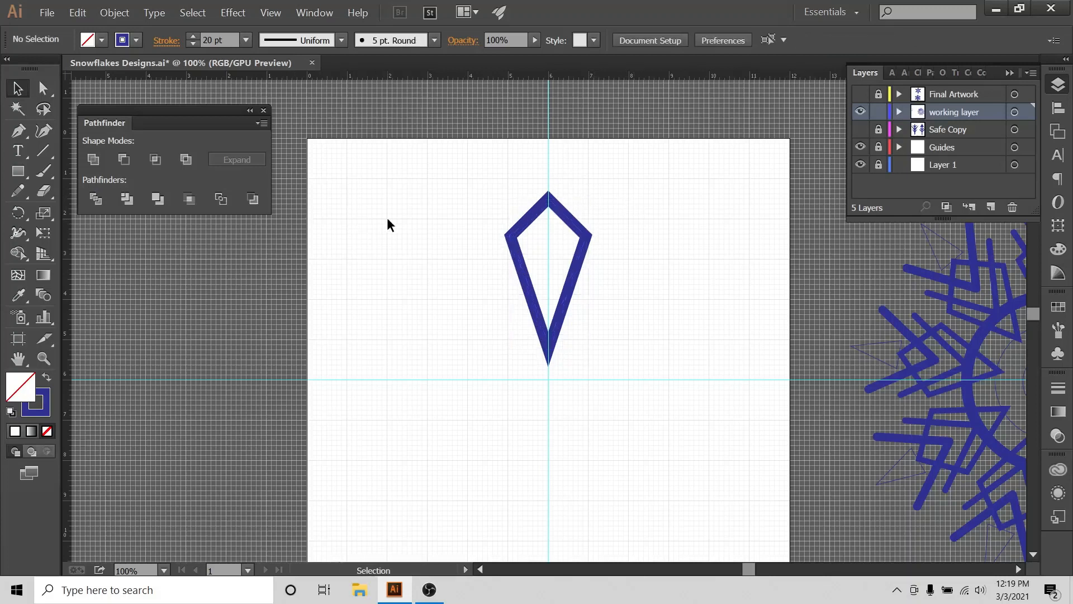
key(ctrl+z)
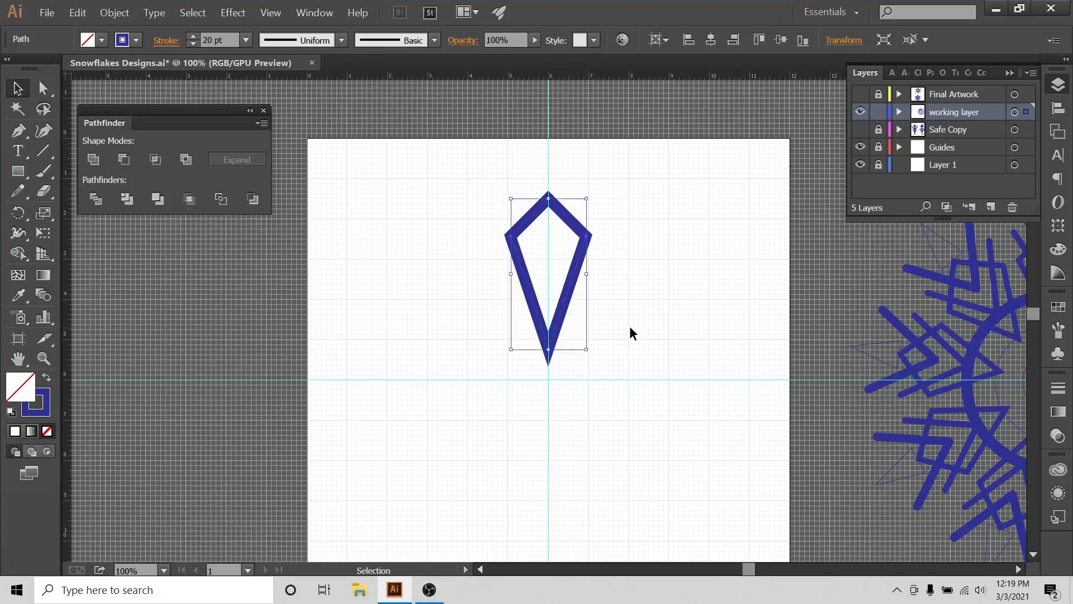
key(ctrl+z)
click(642, 278)
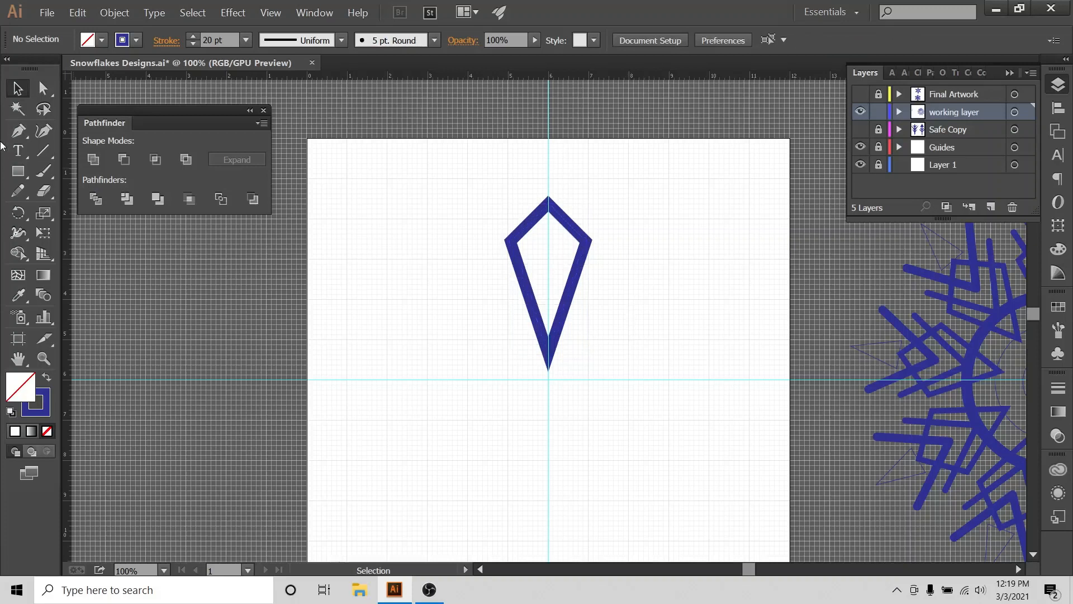
Draw a diagonal line with the Pen tool from outside the kite's upper-right edge to the vertical guide at 6 in, 2.75 in
click(17, 131)
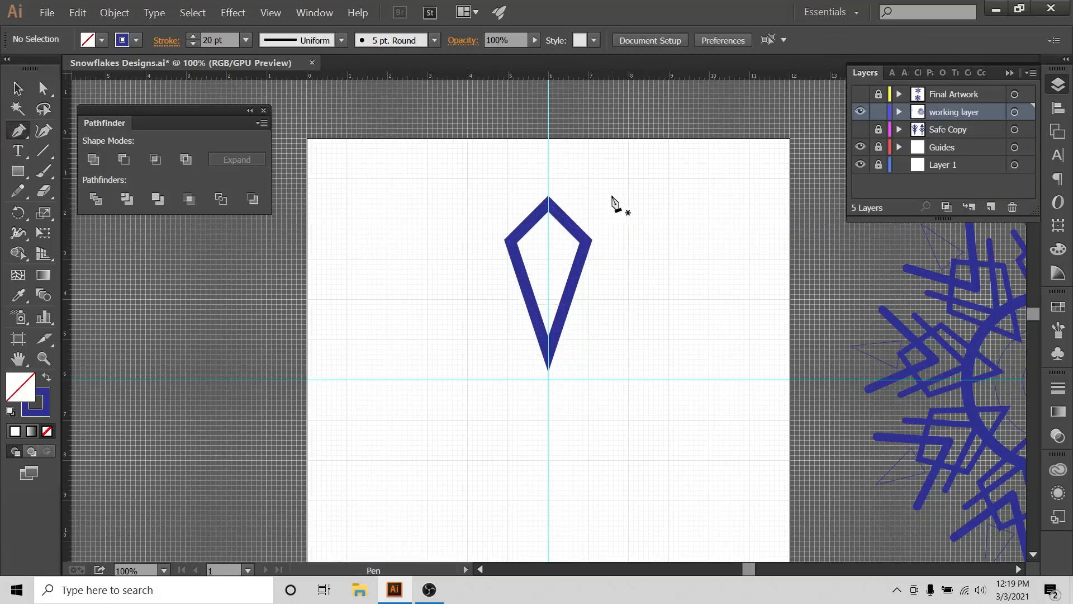
click(613, 194)
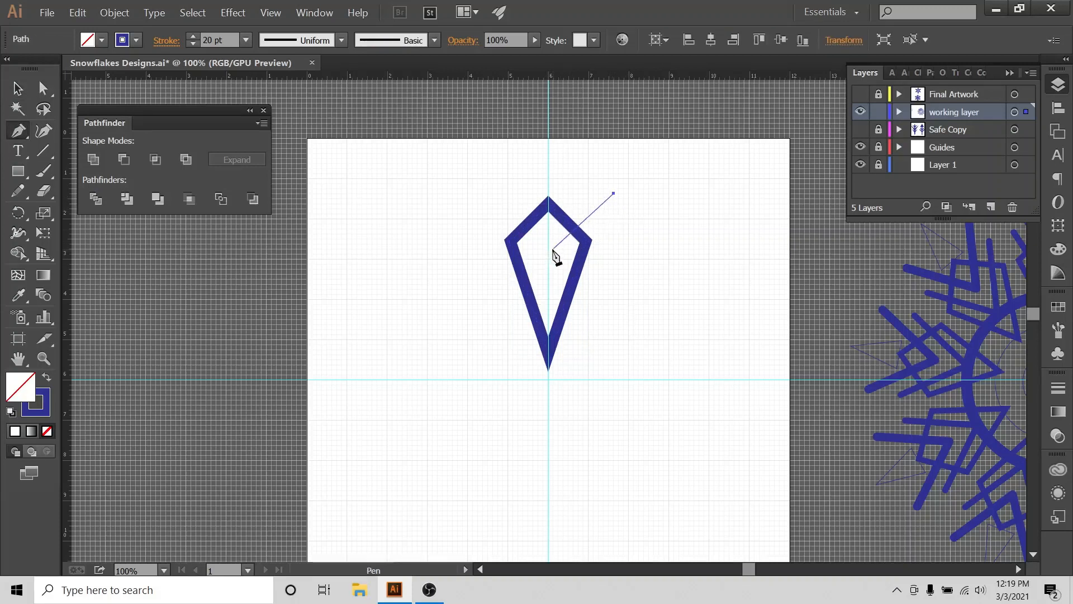
click(548, 247)
key(v)
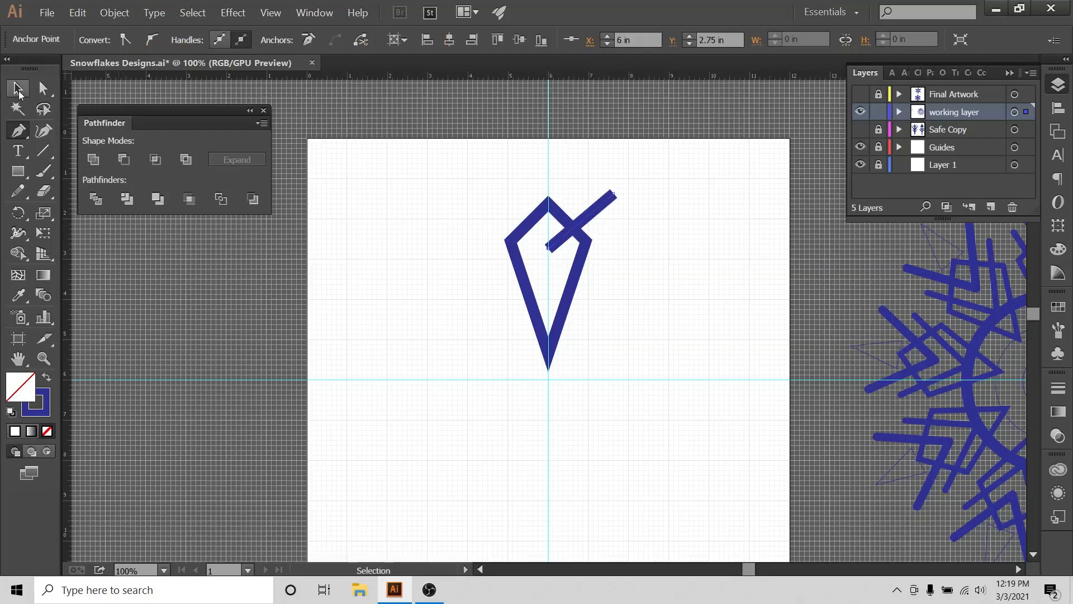
click(581, 183)
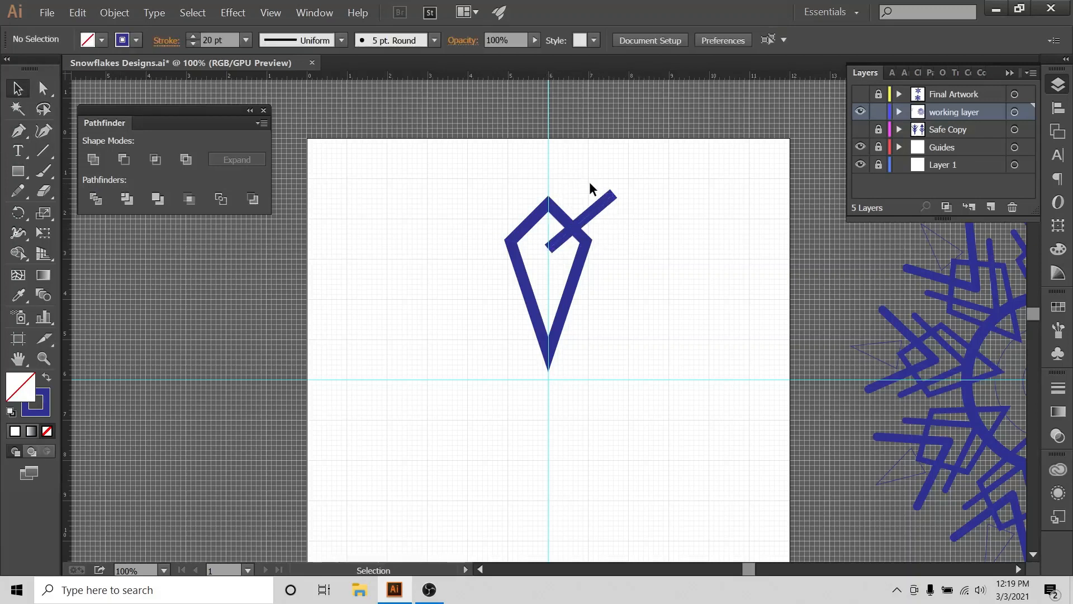
Create a copy of the diagonal line reflected across the vertical axis
drag(592, 189, 617, 231)
right_click(605, 209)
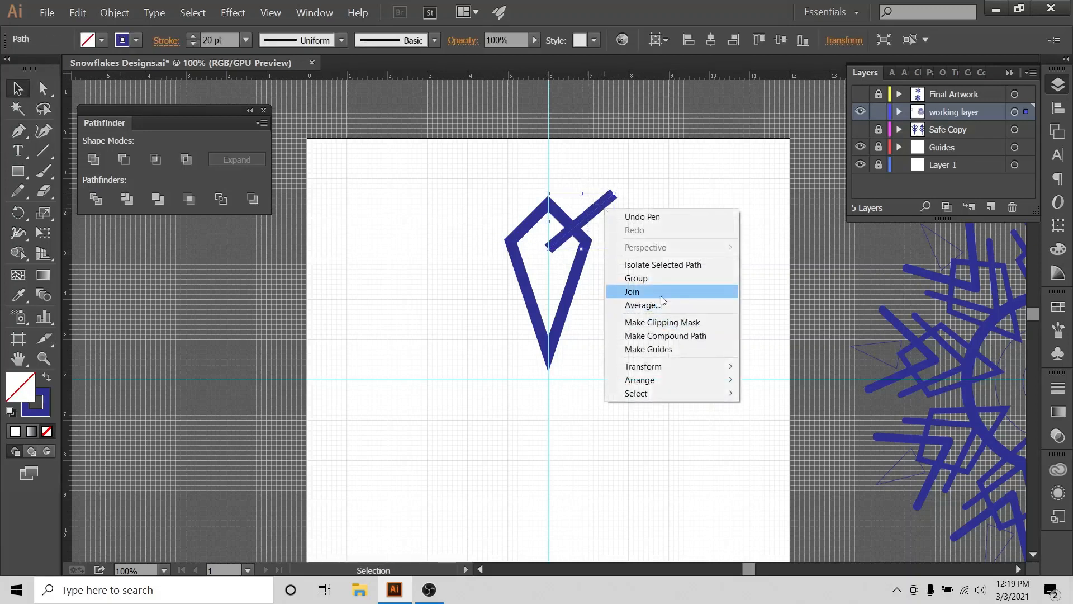
mouse_move(655, 371)
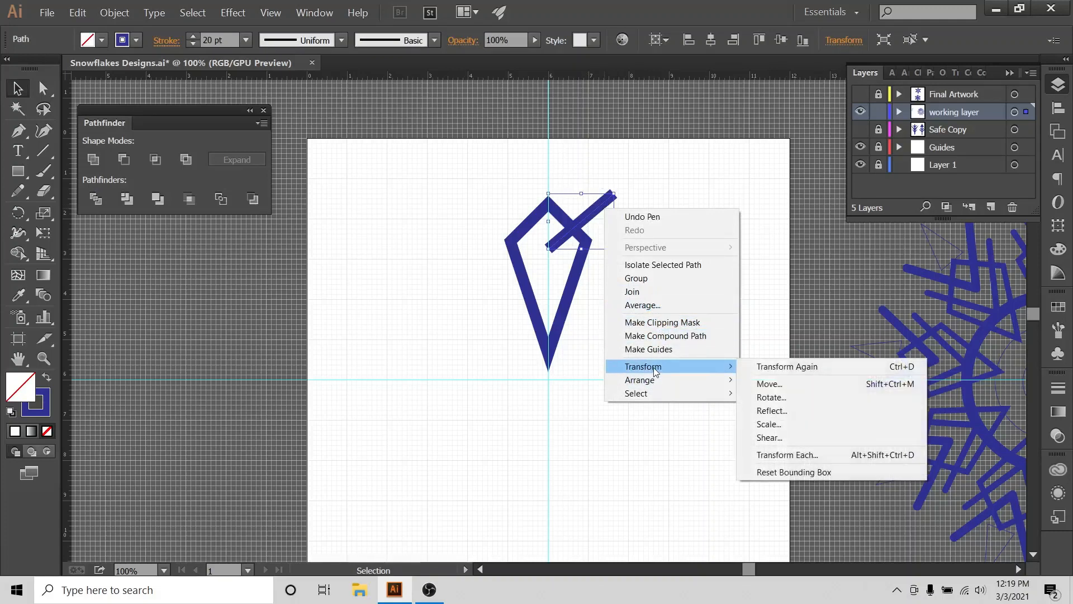
click(749, 411)
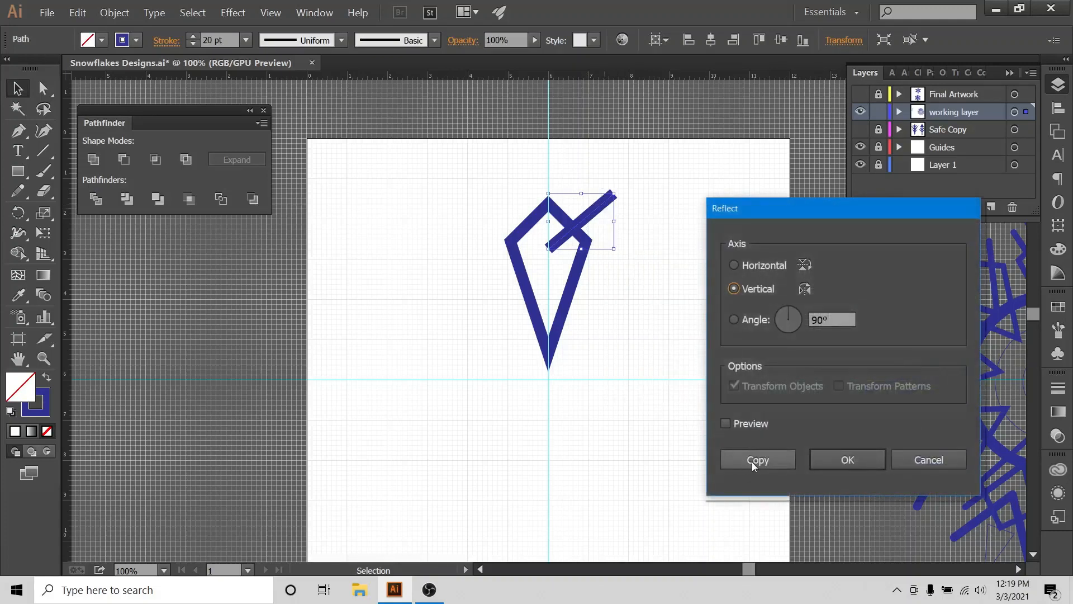
click(755, 461)
Move the reflected line left across the kite until its lower end sits just short of the original line's end
key(shift+Left)
key(shift+Left)
key(shift+Left)
key(shift+Left)
key(shift+Left)
key(shift+Left)
key(shift+Left)
key(shift+Left)
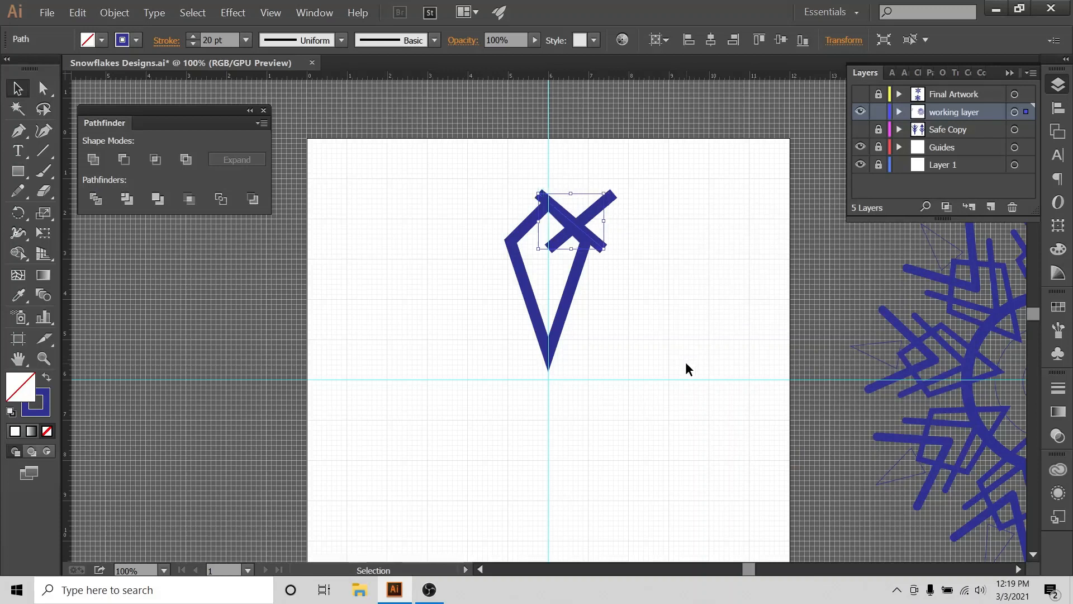
key(shift+Left)
key(shift+Left)
key(shift+Left)
key(shift+Left)
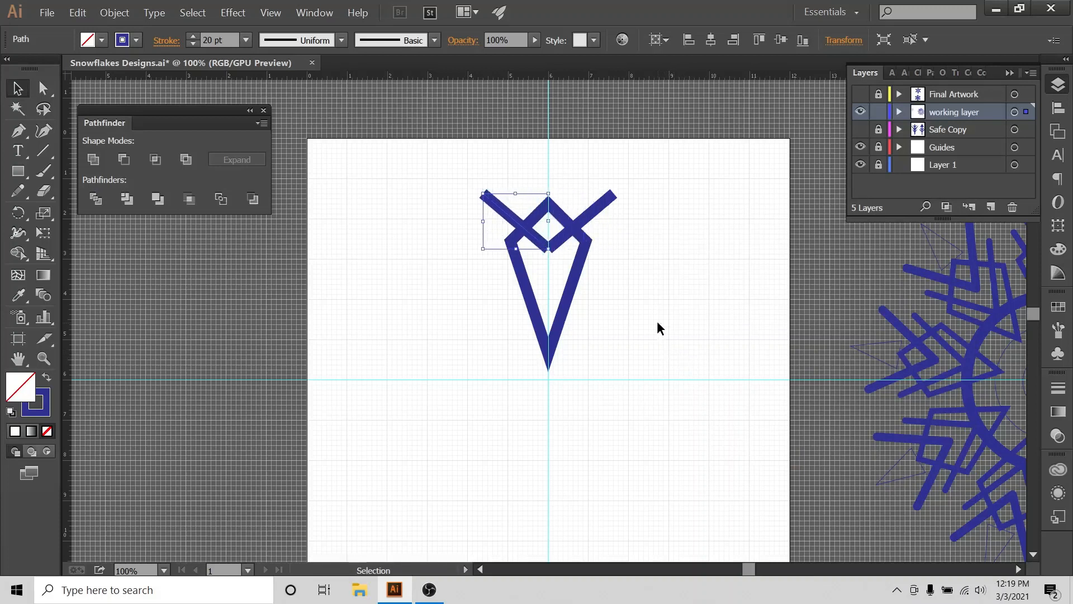
key(shift+Left)
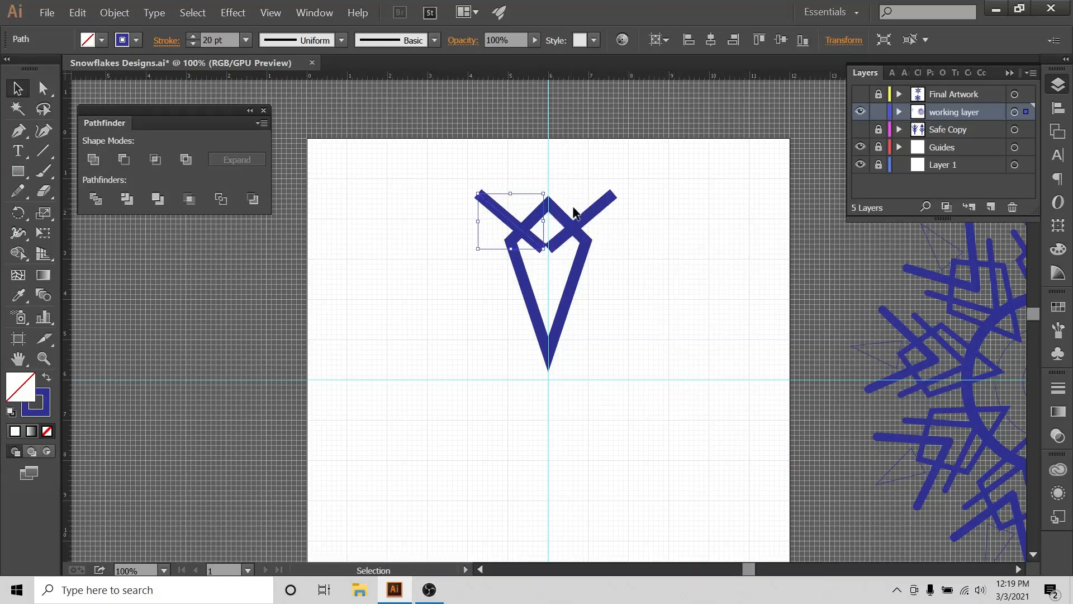
click(323, 151)
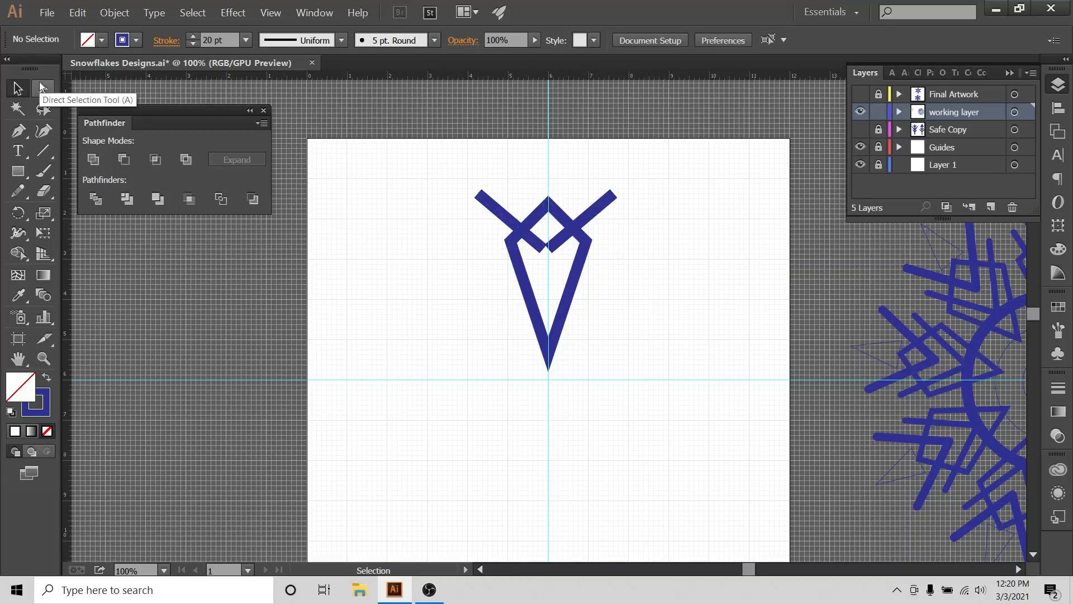
Join the lower ends of the two diagonal lines into a pointed V with the Join tool
click(42, 88)
drag(543, 239, 556, 263)
drag(25, 190, 83, 251)
mouse_move(560, 251)
mouse_down()
mouse_move(525, 247)
mouse_move(559, 249)
mouse_up()
ctrl+click(594, 292)
click(18, 87)
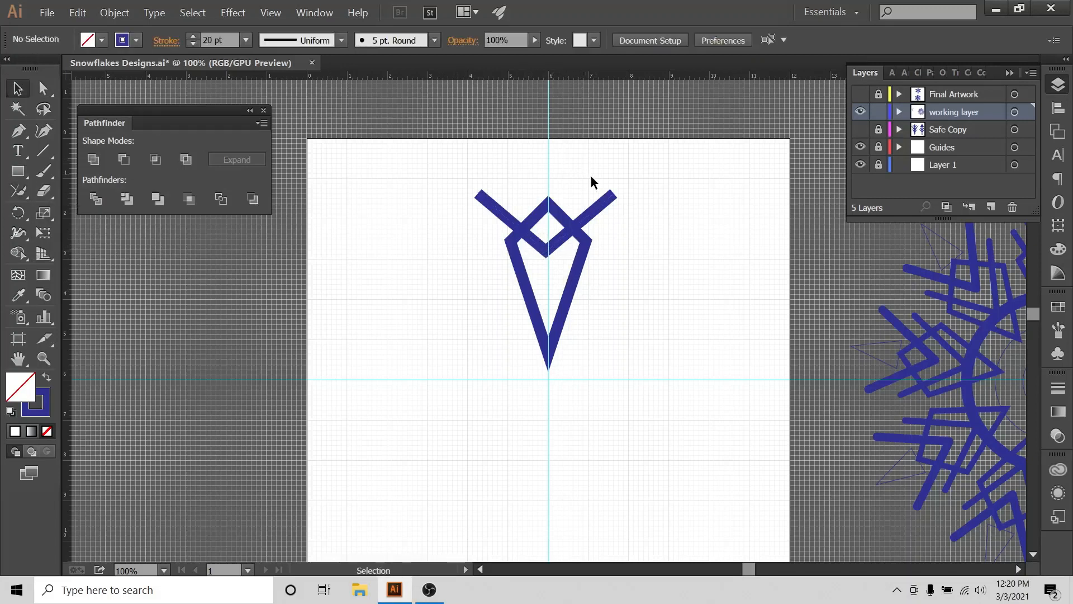
Centre the V-shaped path horizontally on the artboard and deselect it
drag(591, 177, 641, 217)
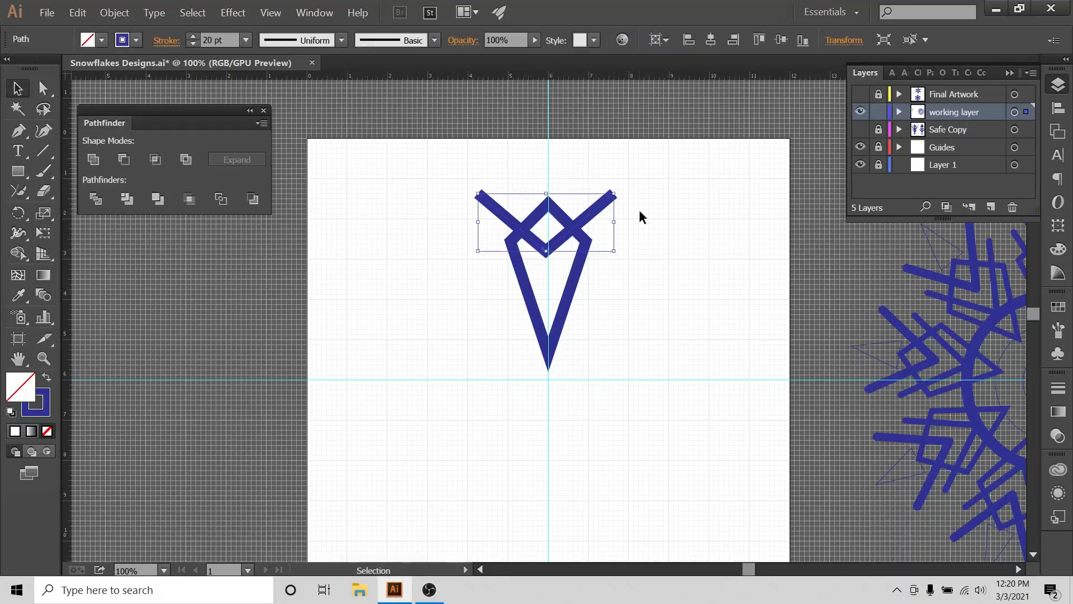
click(1064, 108)
click(1019, 198)
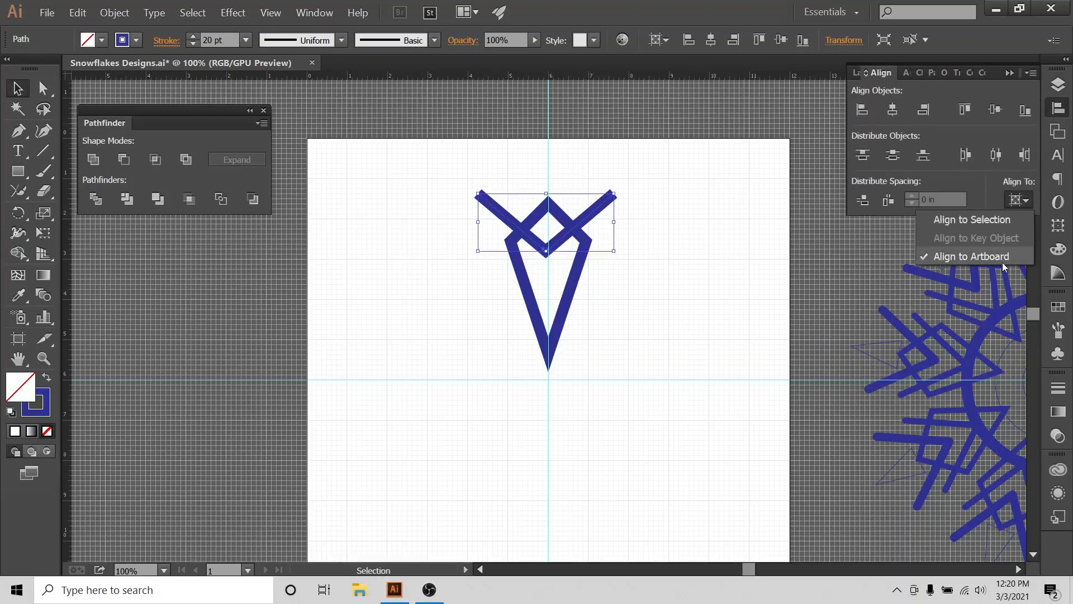
click(895, 110)
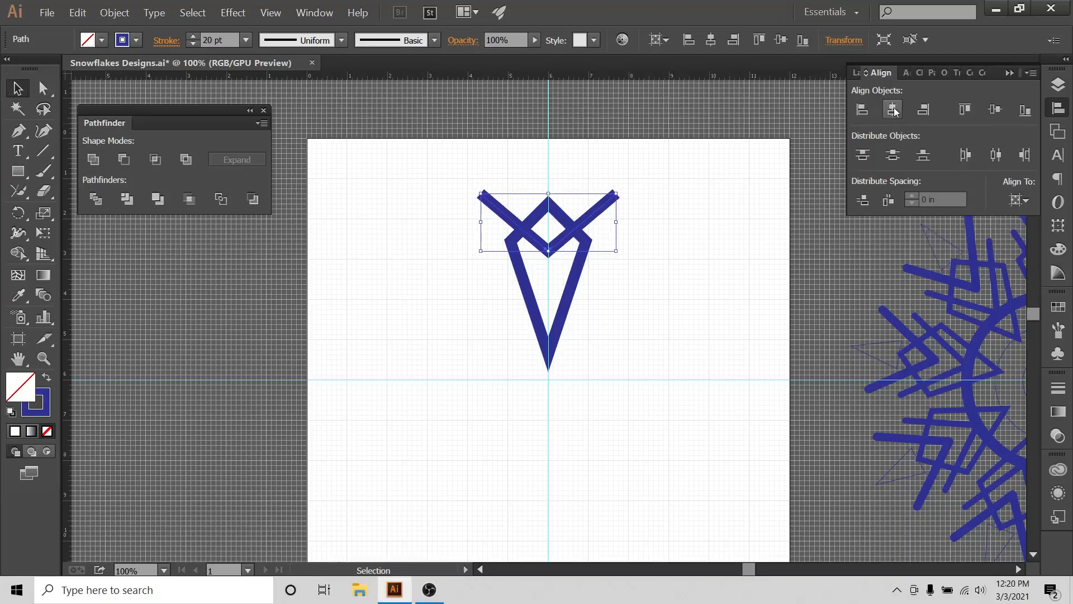
click(644, 196)
Duplicate the V-shaped path straight down so the copy sits below the original across the kite
drag(591, 174, 631, 223)
key(a)
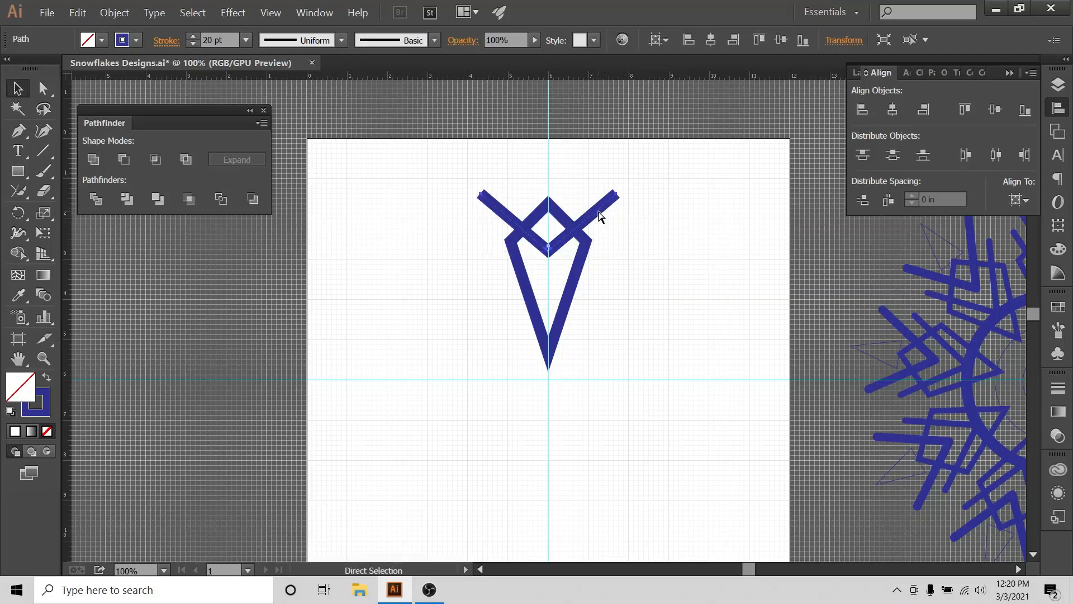
key(v)
key(alt+Down)
key(Down)
key(Down)
key(Down)
key(Down)
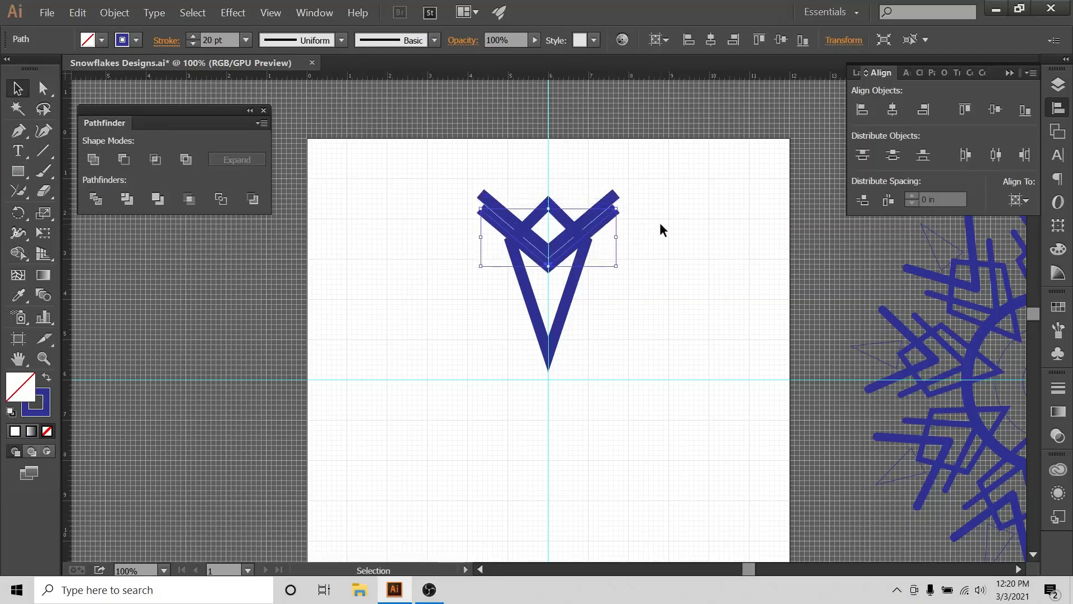
key(Down)
key(Down)
key(Down)
key(Down)
key(Down)
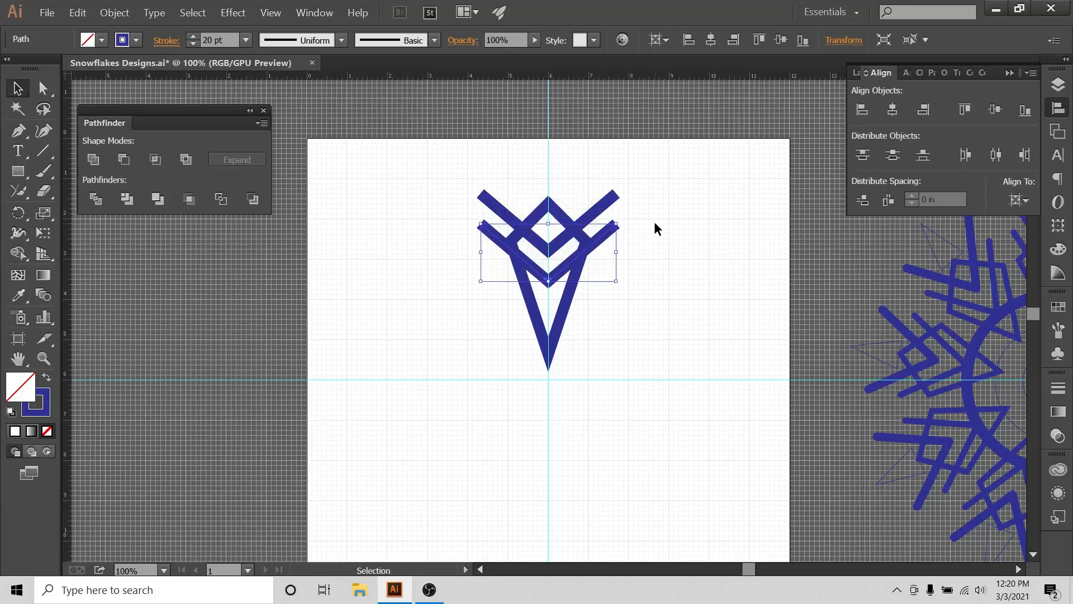
Fine-tune the V copy's vertical position, scale it slightly smaller about its centre, and deselect it
key(Down)
key(Down)
key(Up)
key(Up)
drag(617, 224, 614, 228)
click(695, 243)
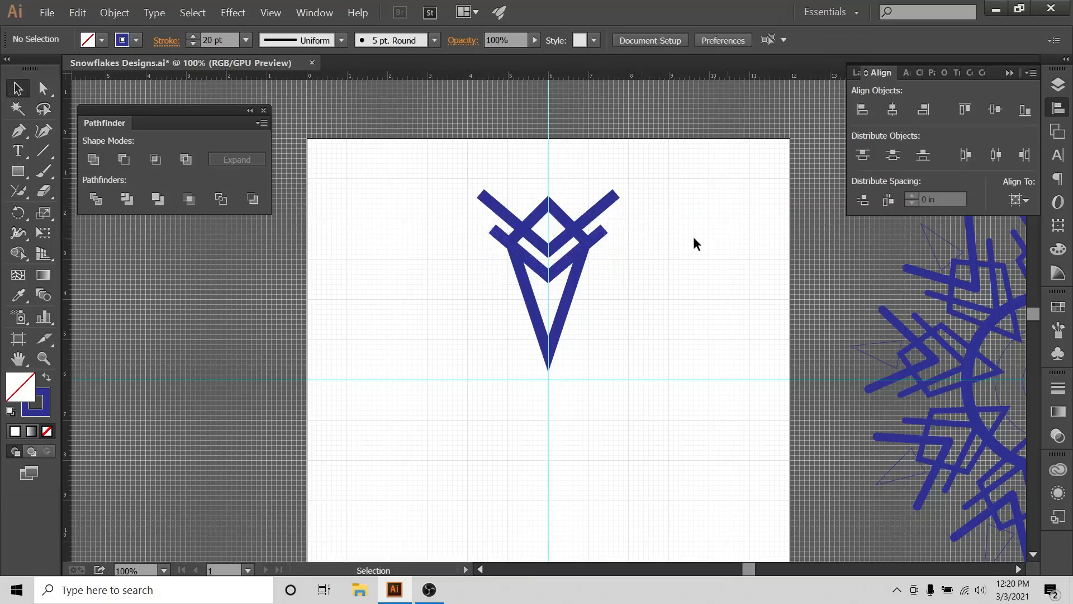
Give the upper V-shaped path a Round Cap and a Round Join on its 20 pt stroke
click(607, 209)
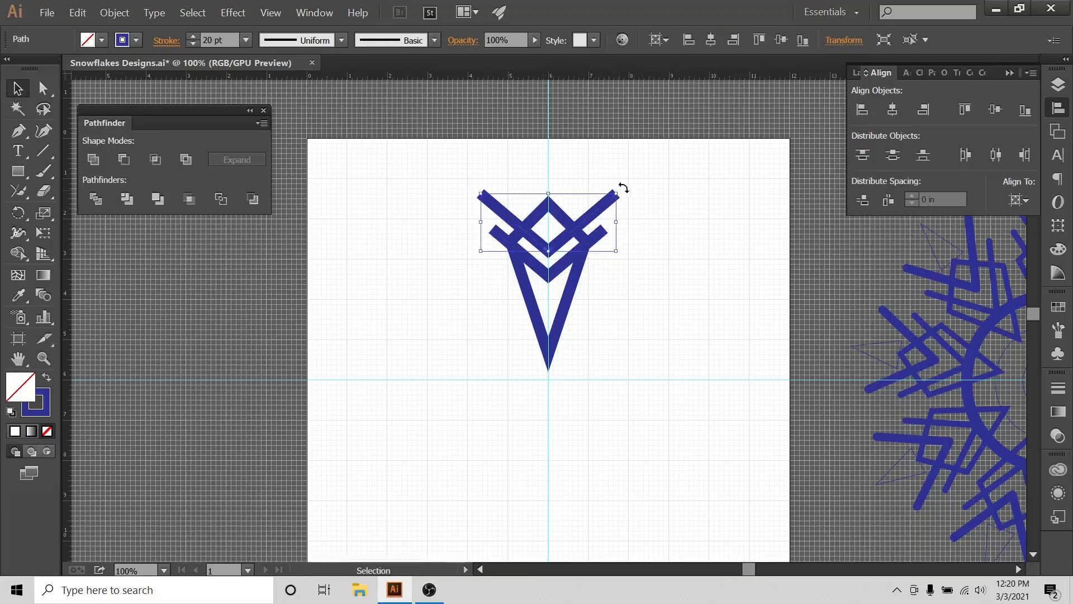
click(425, 184)
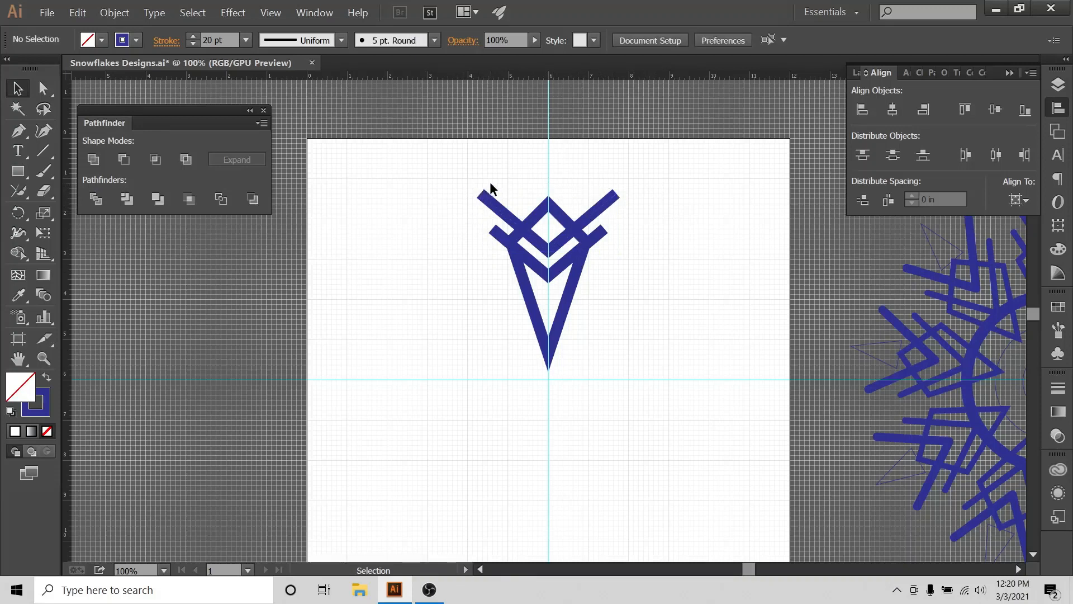
drag(492, 184, 471, 208)
drag(470, 204, 471, 204)
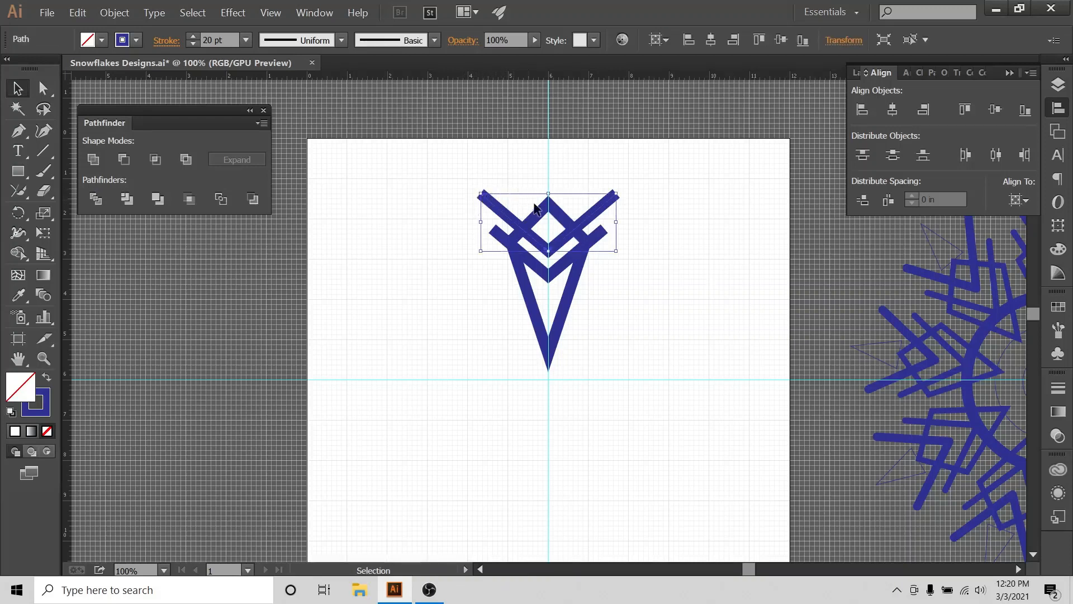
scroll(535, 208, up, 4)
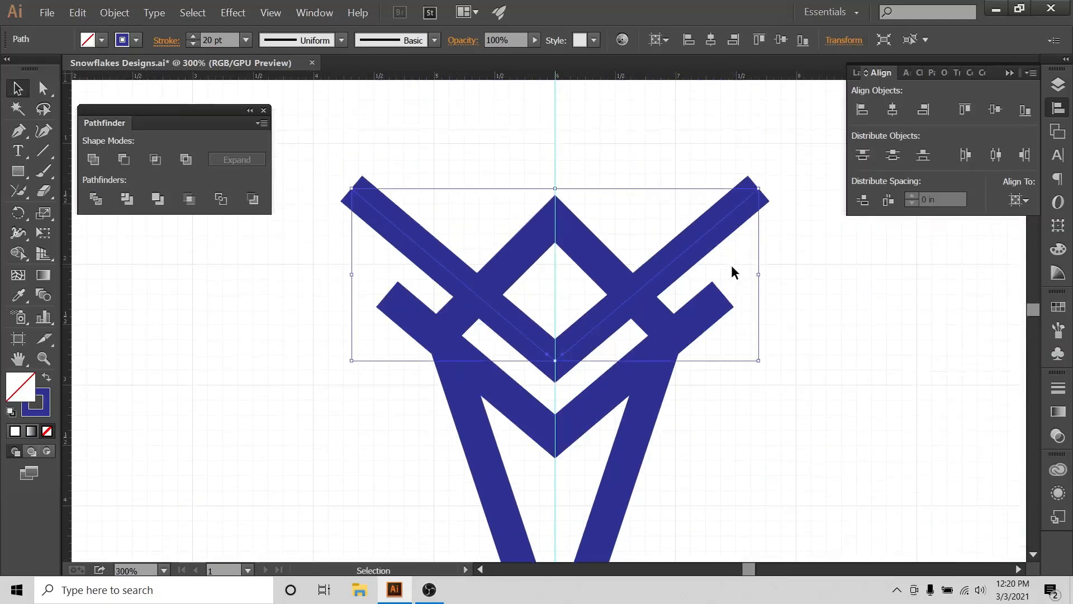
click(317, 136)
drag(390, 160, 322, 210)
click(166, 41)
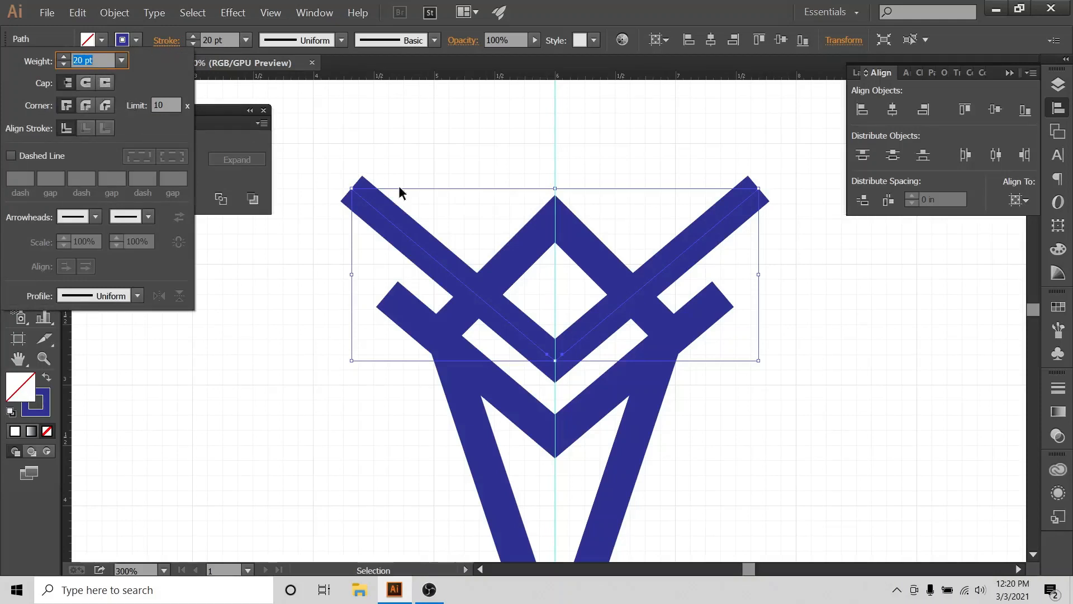
click(85, 83)
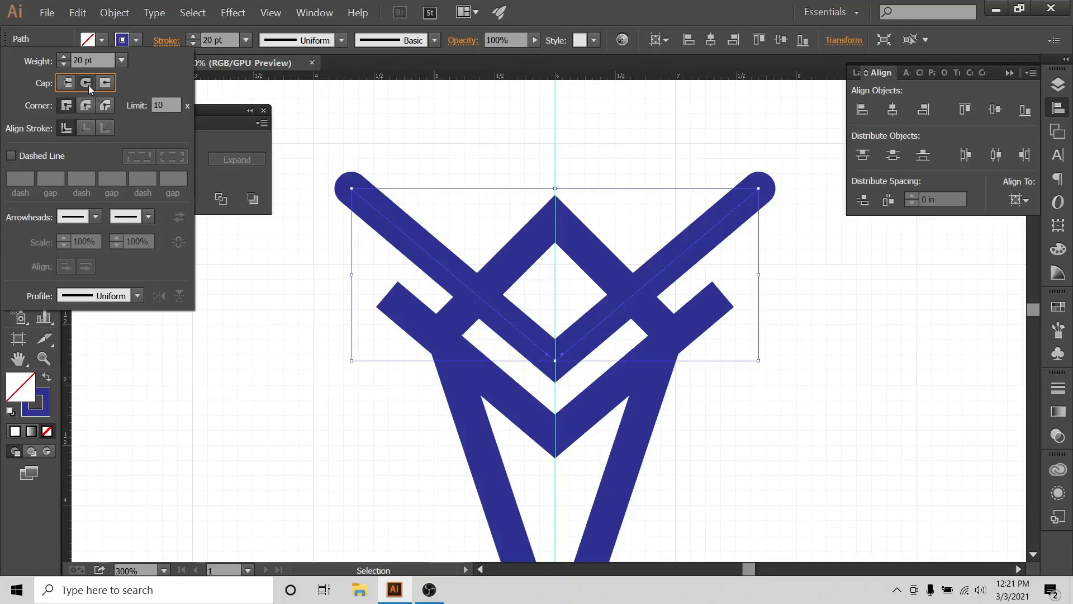
click(86, 106)
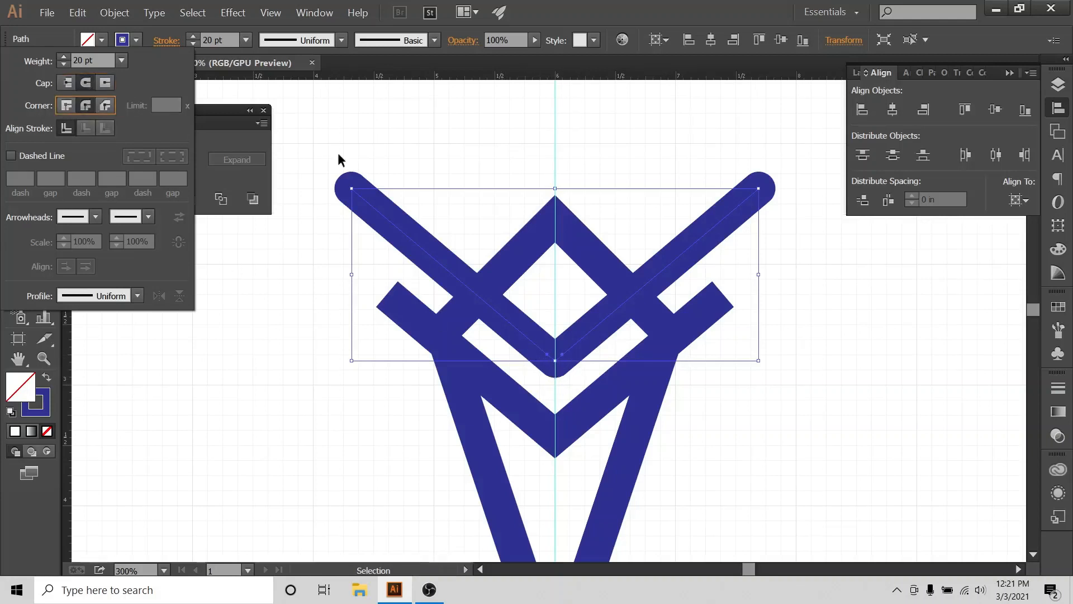
click(733, 422)
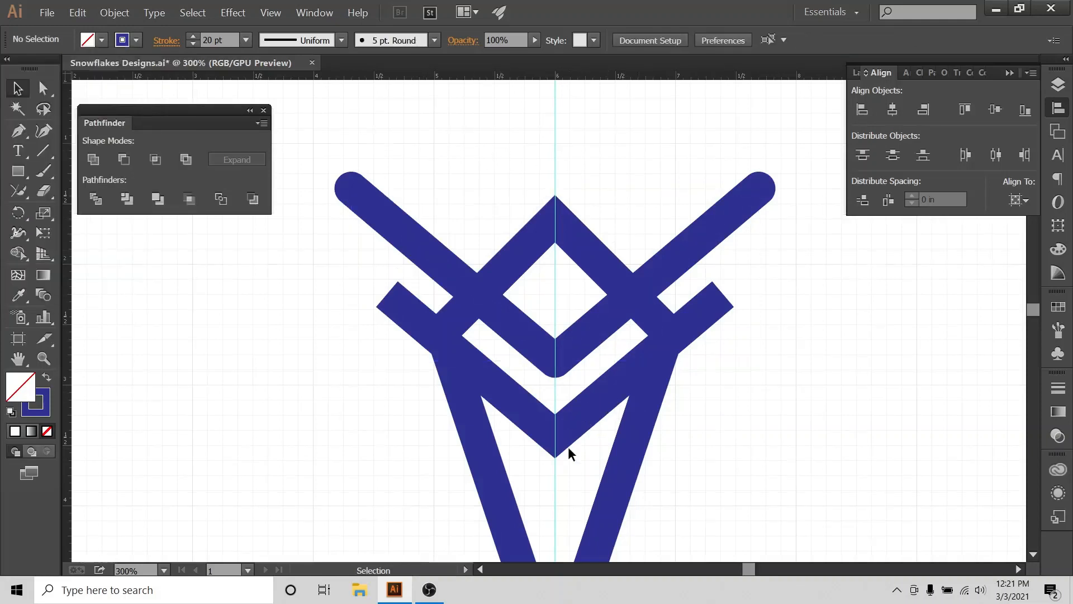
Move the smaller V straight down so it crosses the long sides of the kite below its side corners
scroll(570, 448, down, 3)
key(ctrl+minus)
scroll(721, 378, down, 2)
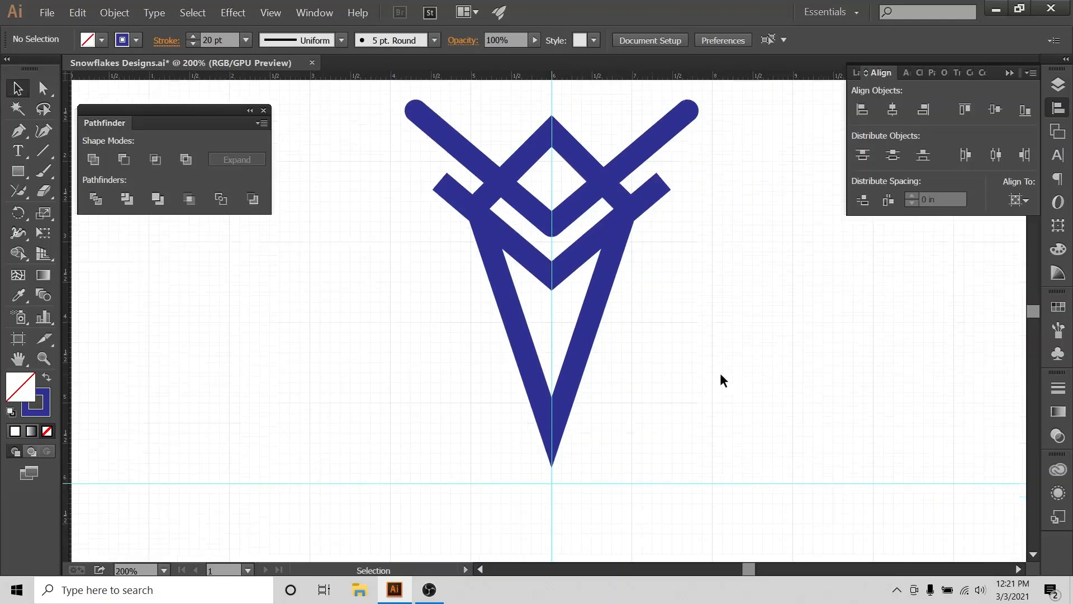
drag(539, 229, 539, 290)
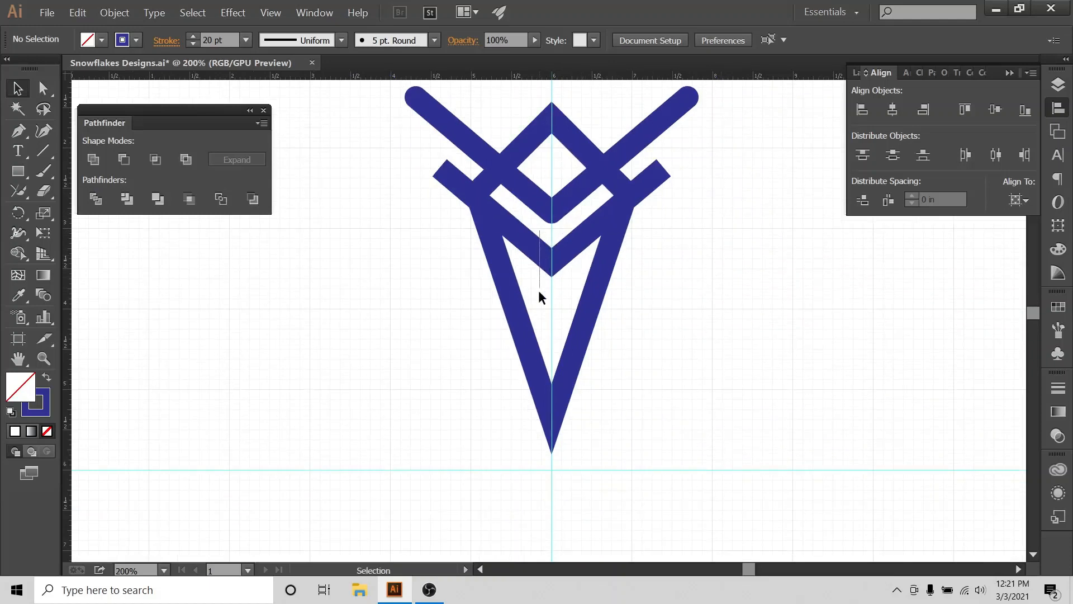
click(662, 170)
key(Down)
key(Down)
key(Down)
key(Down)
key(Down)
key(Down)
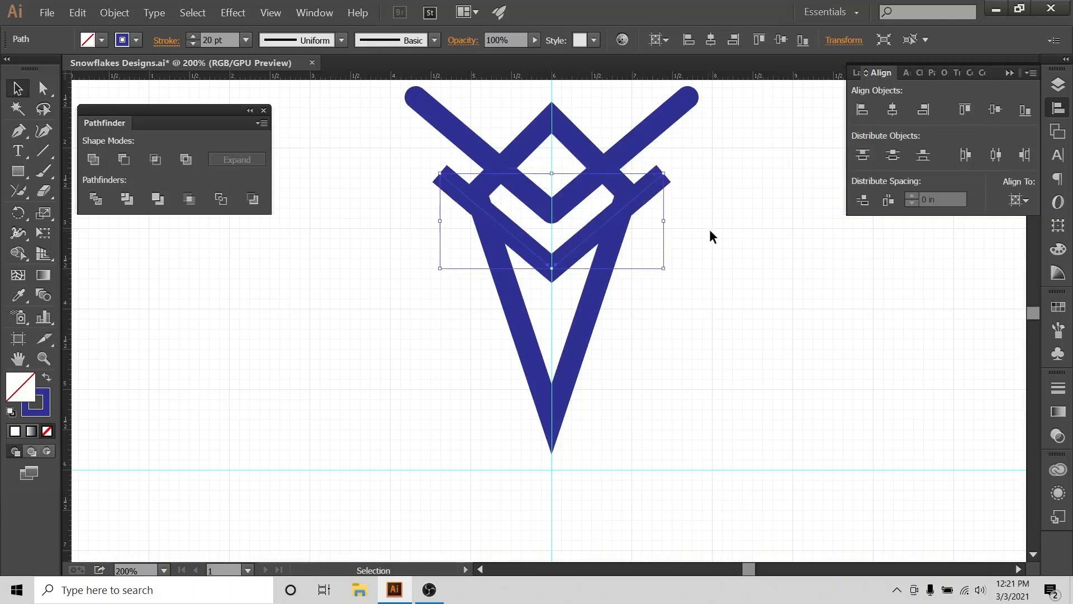
key(Down)
key(Down)
key(Down)
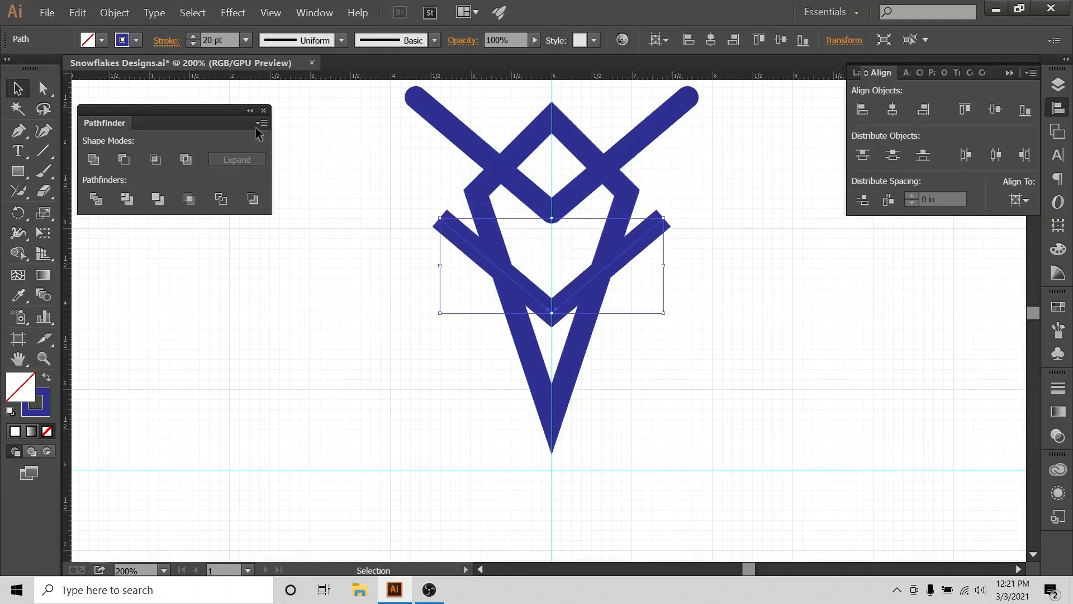
key(Up)
key(Up)
key(Up)
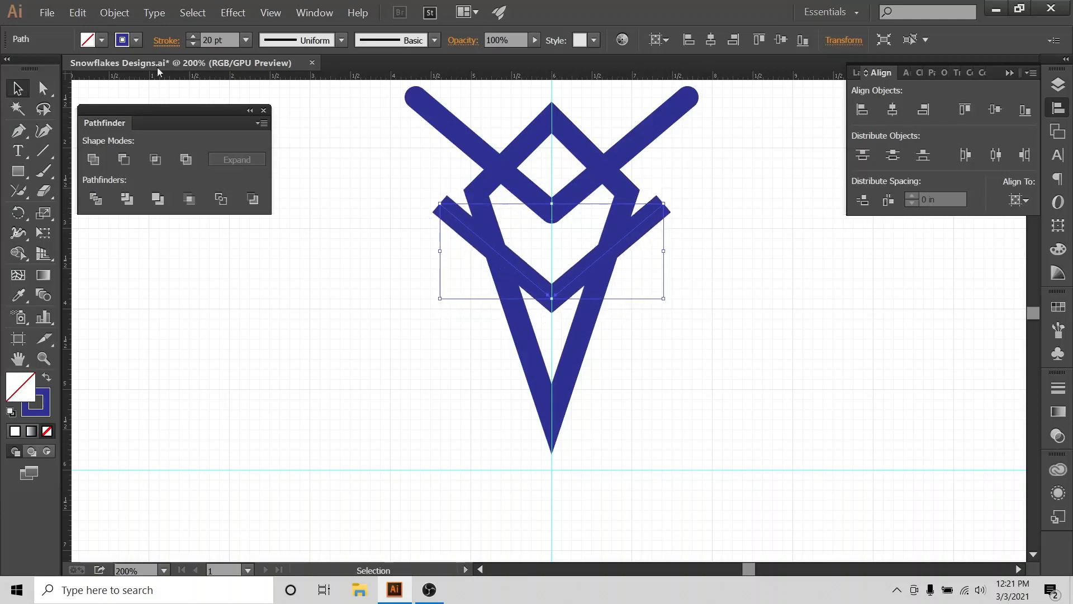
Give the lower V-shaped path a Round Cap and a Round Join
click(160, 39)
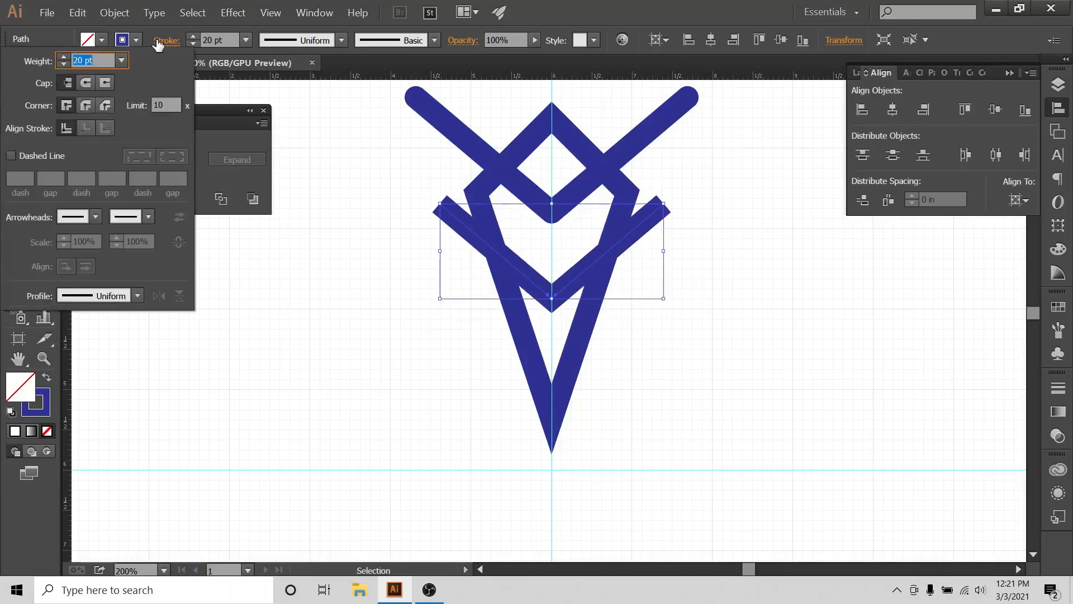
click(85, 82)
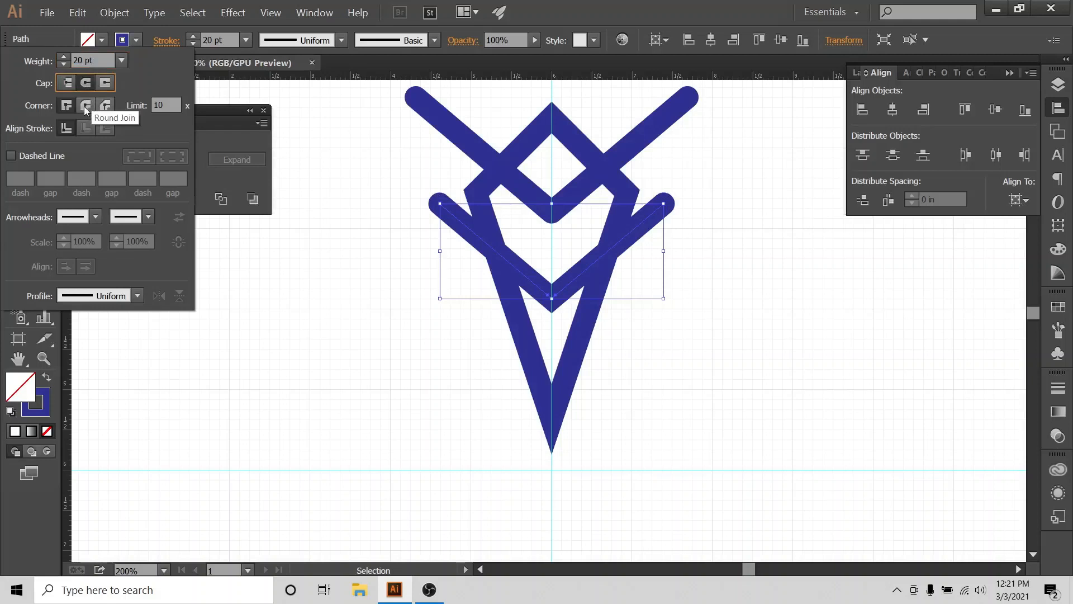
click(83, 106)
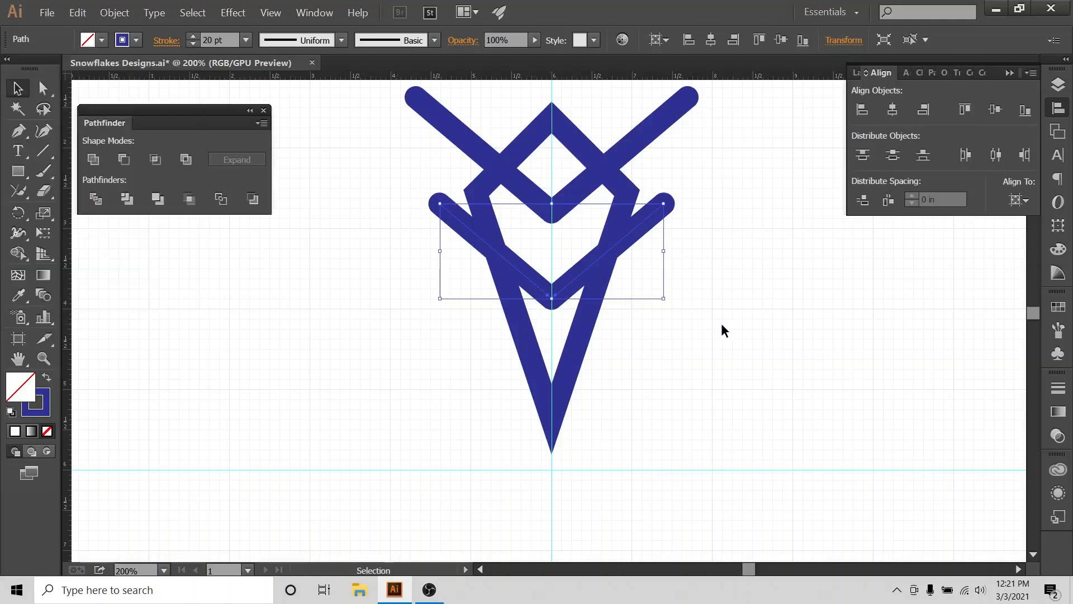
Centre the kite and both V-shaped paths horizontally on the artboard, and deselect them
scroll(723, 327, down, 1)
key(ctrl+minus)
scroll(715, 323, up, 5)
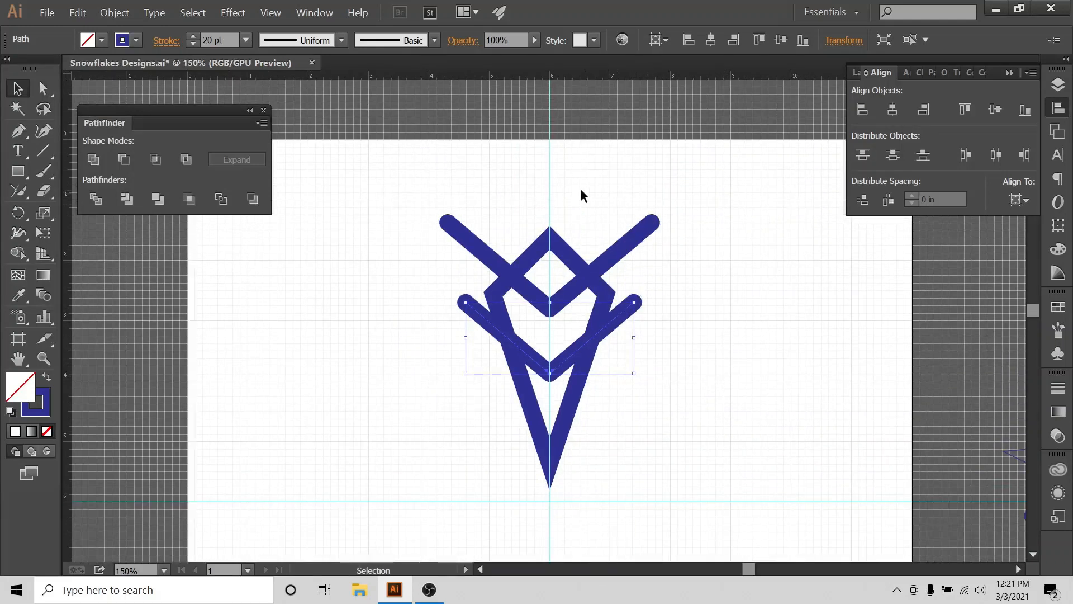
drag(451, 183, 610, 398)
click(1015, 201)
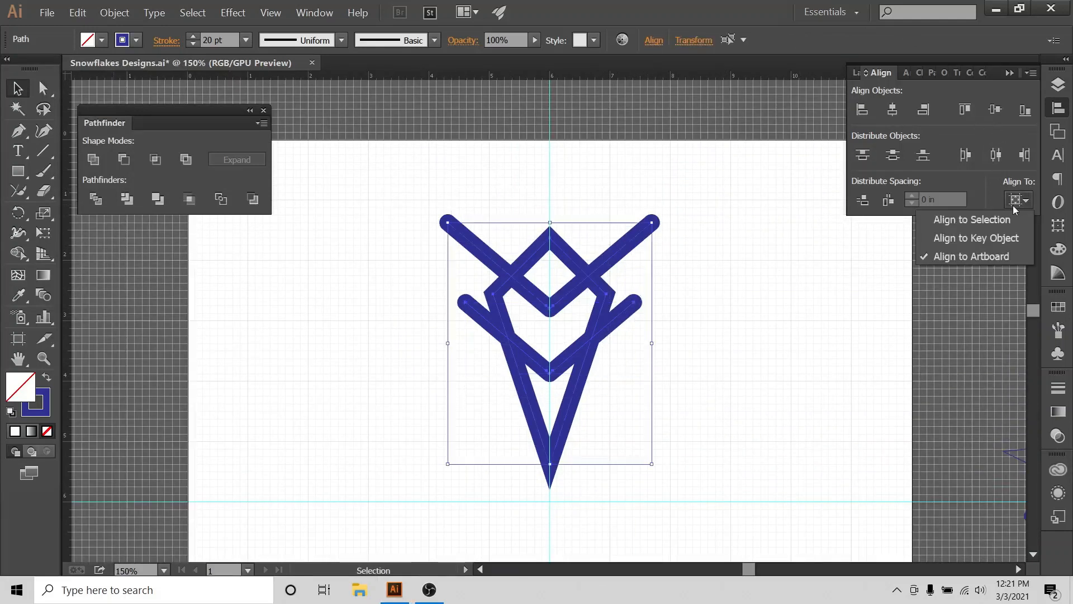
click(893, 110)
click(681, 137)
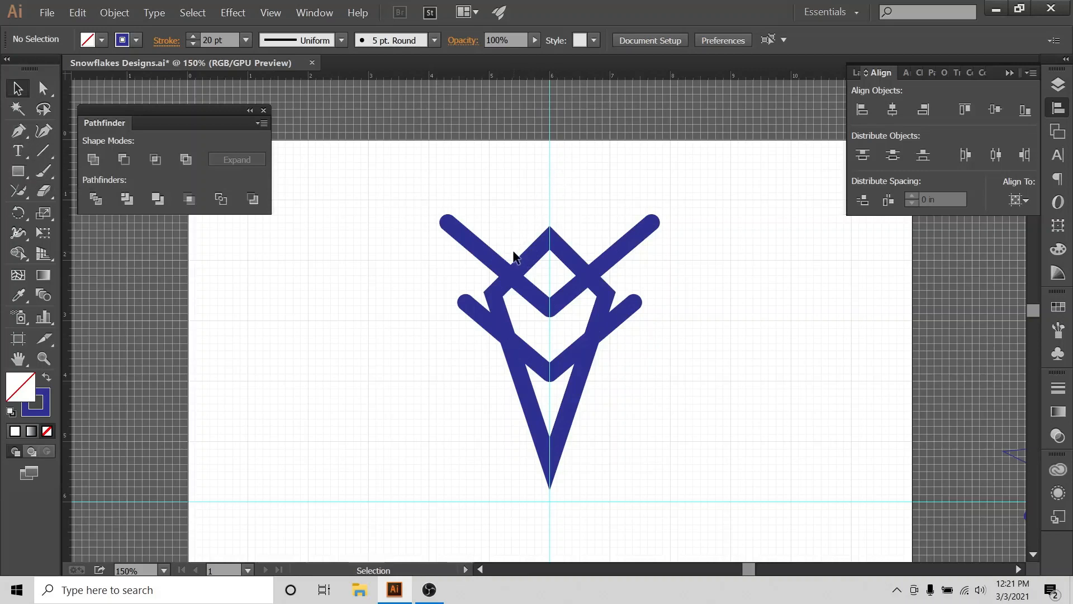
Create a three-sided polygon with a 0.6944 in radius in the empty area beside the kite
click(19, 173)
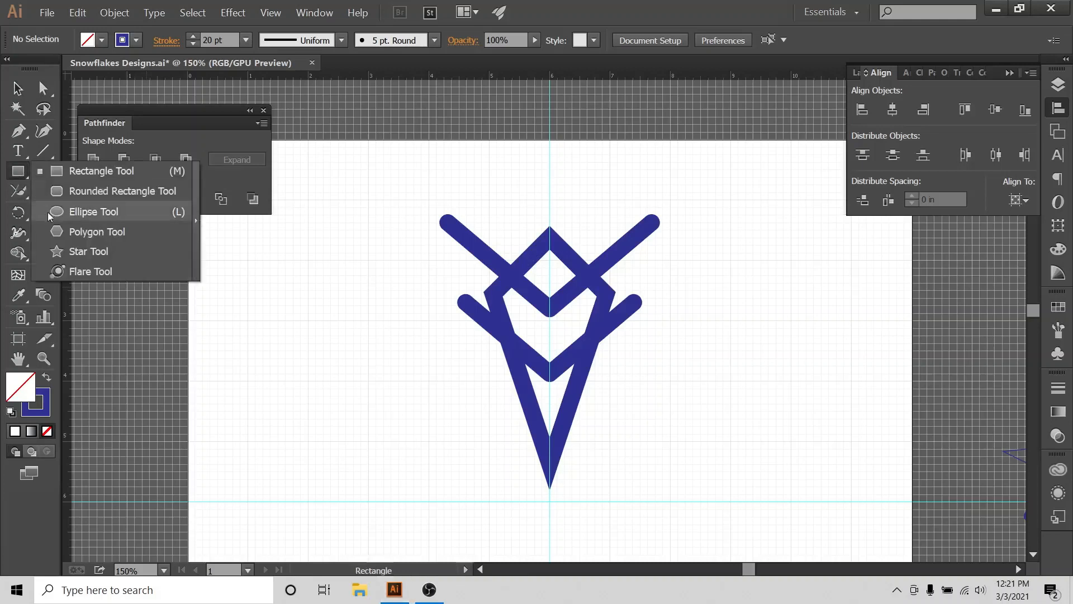
click(60, 238)
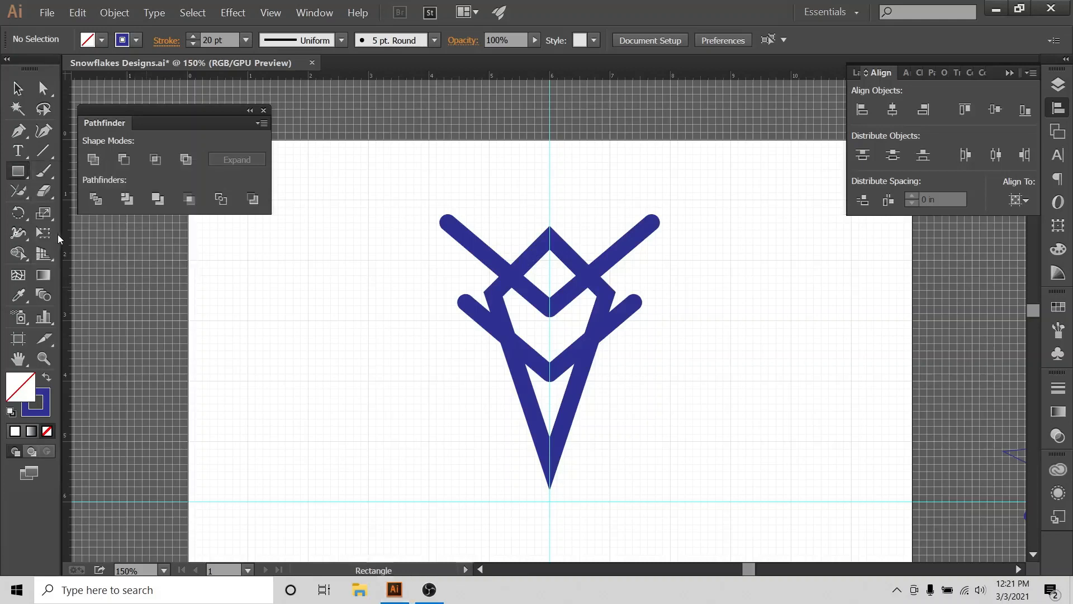
click(339, 312)
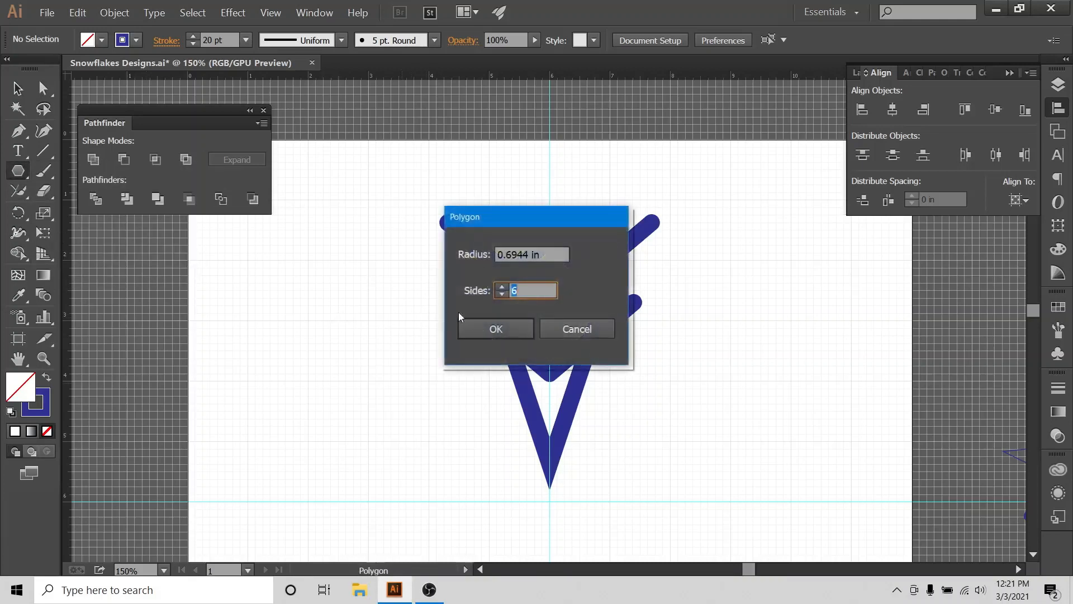
click(500, 295)
click(492, 329)
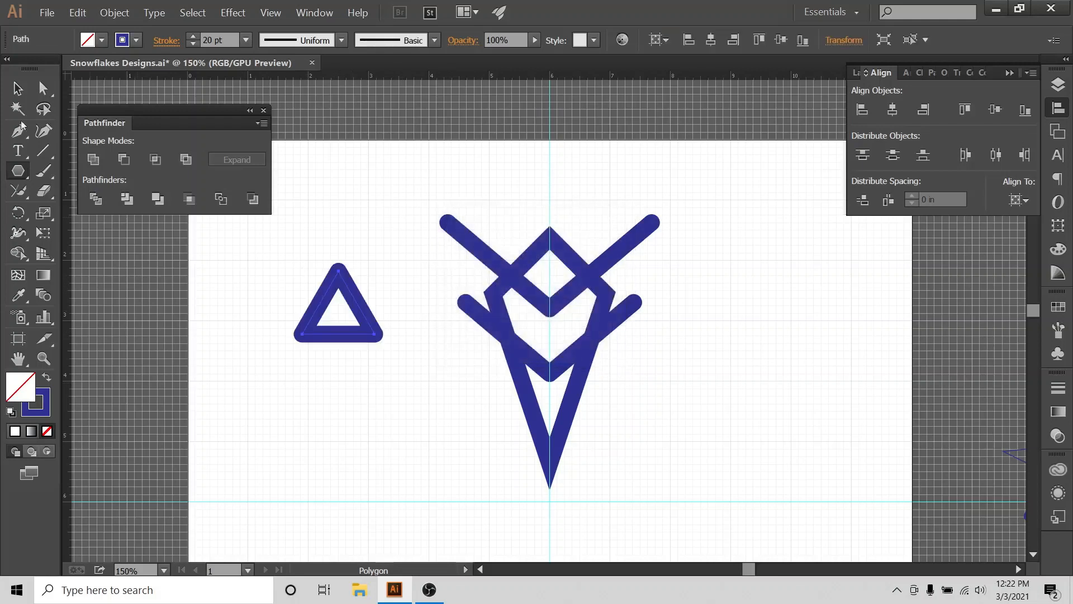
Turn off Snap to Grid and hide the grid
click(18, 88)
click(322, 14)
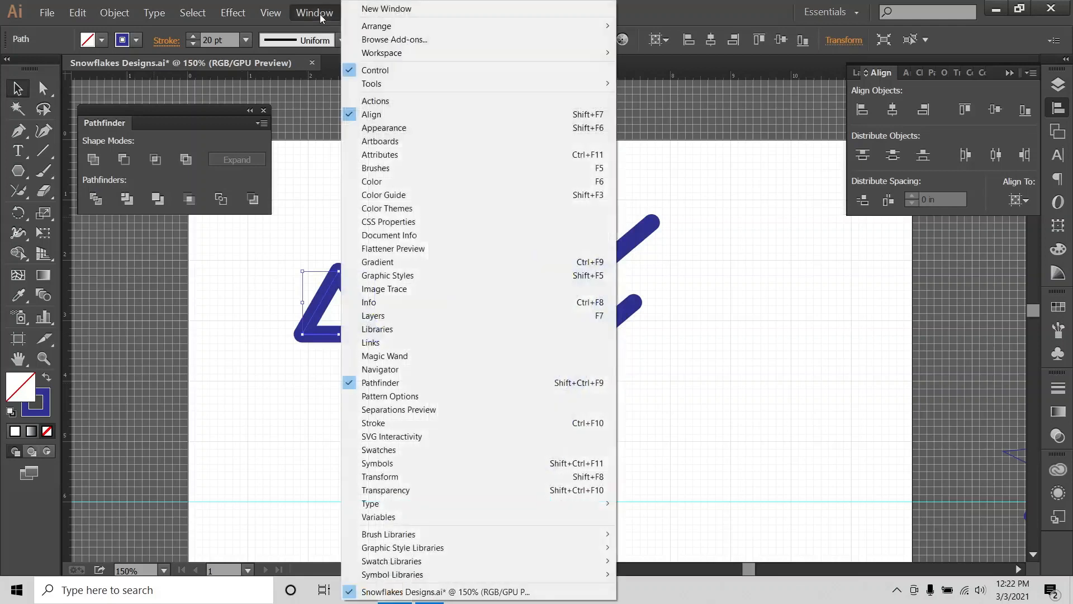
mouse_move(270, 12)
click(272, 461)
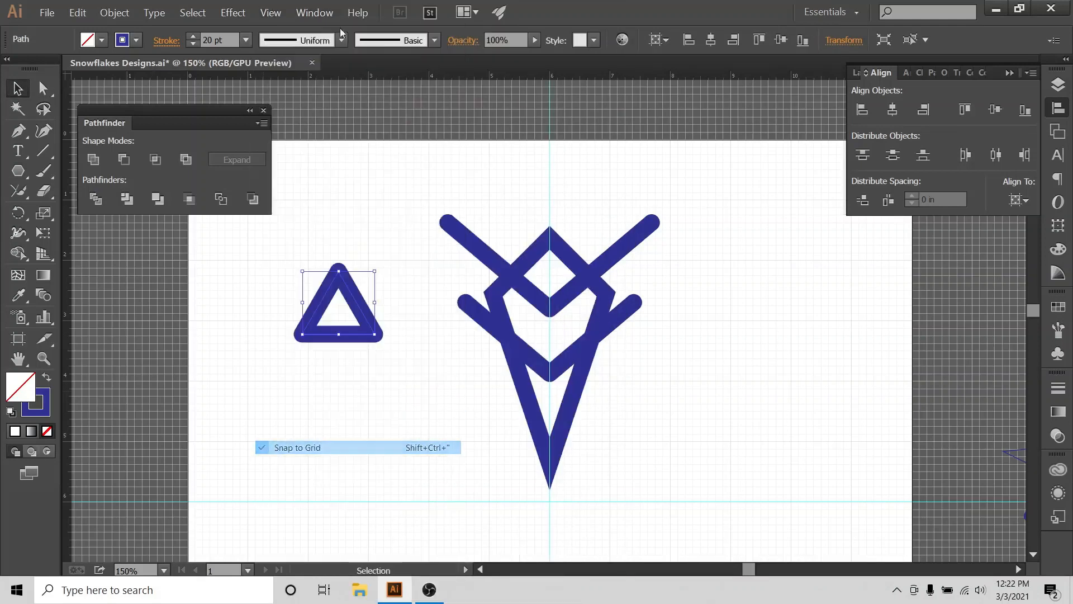
click(271, 13)
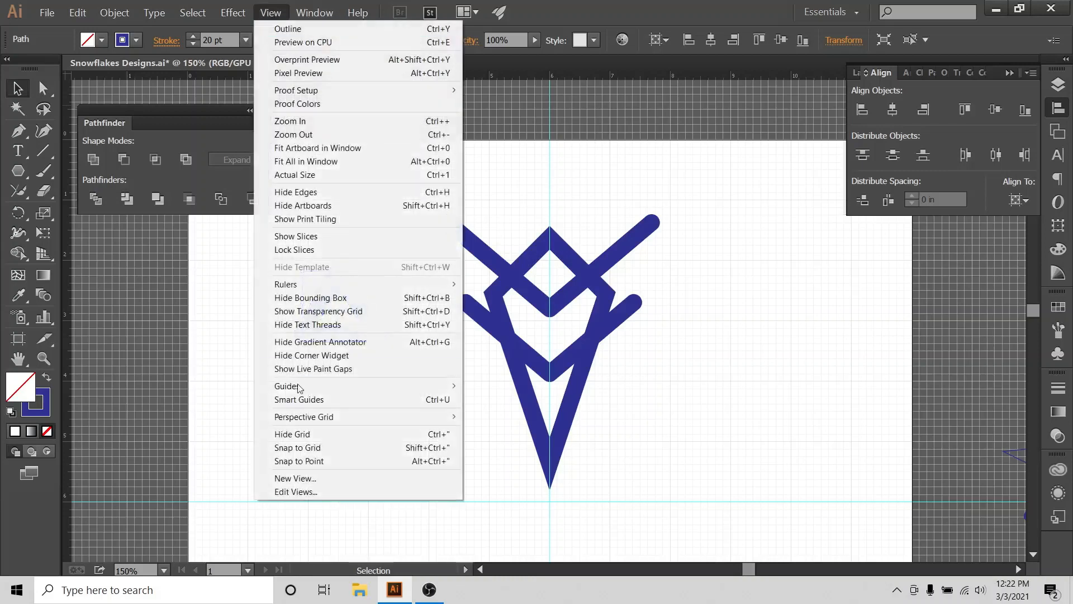
click(292, 433)
click(478, 143)
Swap the triangle's fill and stroke to make it solid blue, and move it onto the kite's upper point
drag(295, 259, 358, 364)
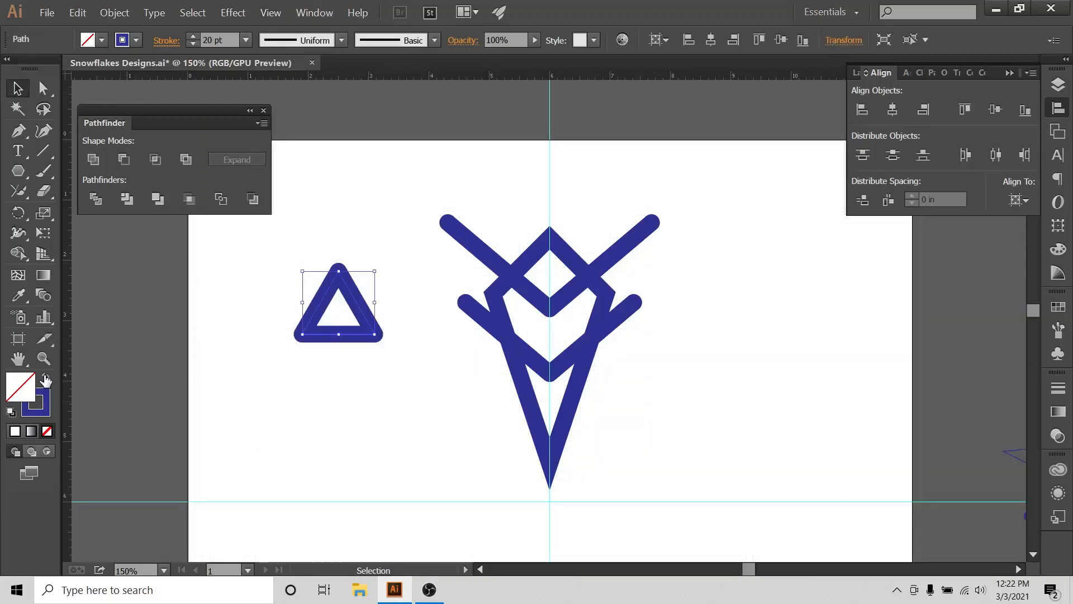
click(46, 379)
click(376, 317)
mouse_move(342, 316)
mouse_down()
mouse_move(555, 219)
mouse_move(542, 221)
mouse_up()
Centre the triangle, kite and both V-shaped paths horizontally on the artboard, and deselect them
drag(630, 157, 498, 501)
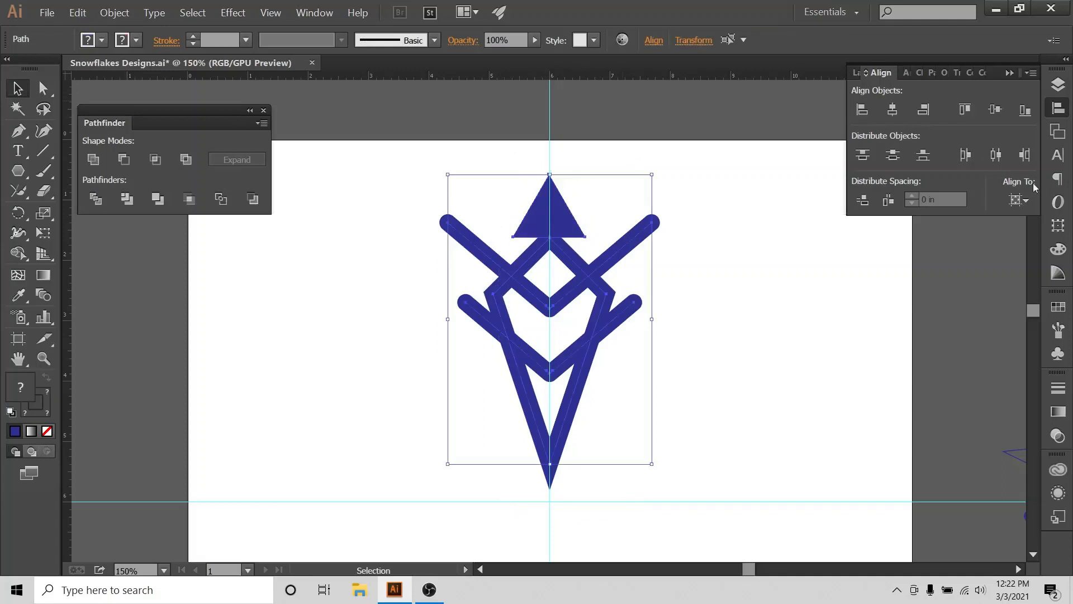
click(1017, 200)
click(893, 109)
click(707, 200)
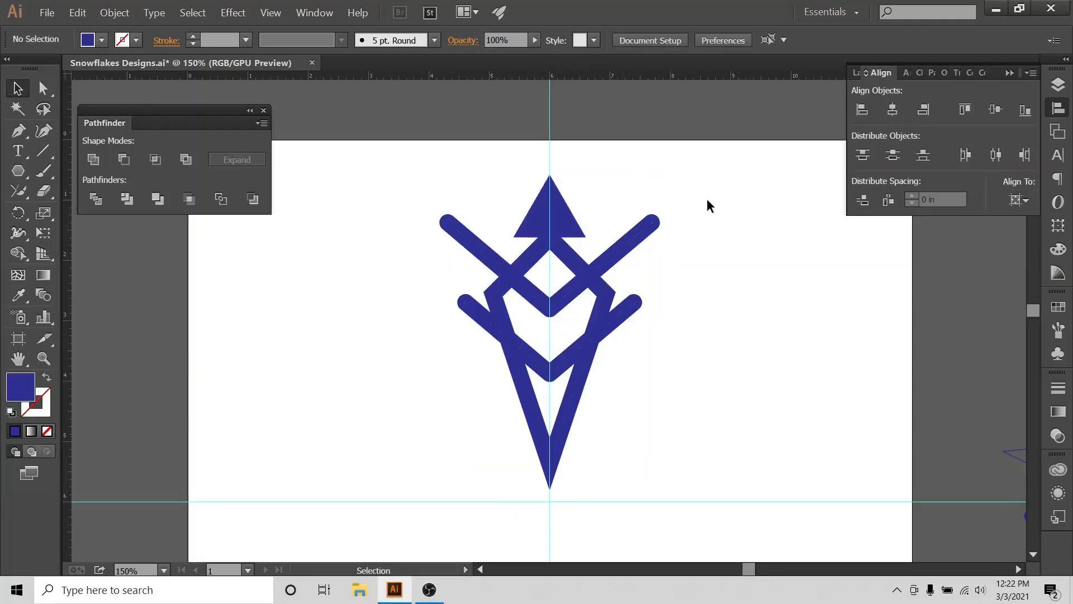
scroll(796, 319, down, 3)
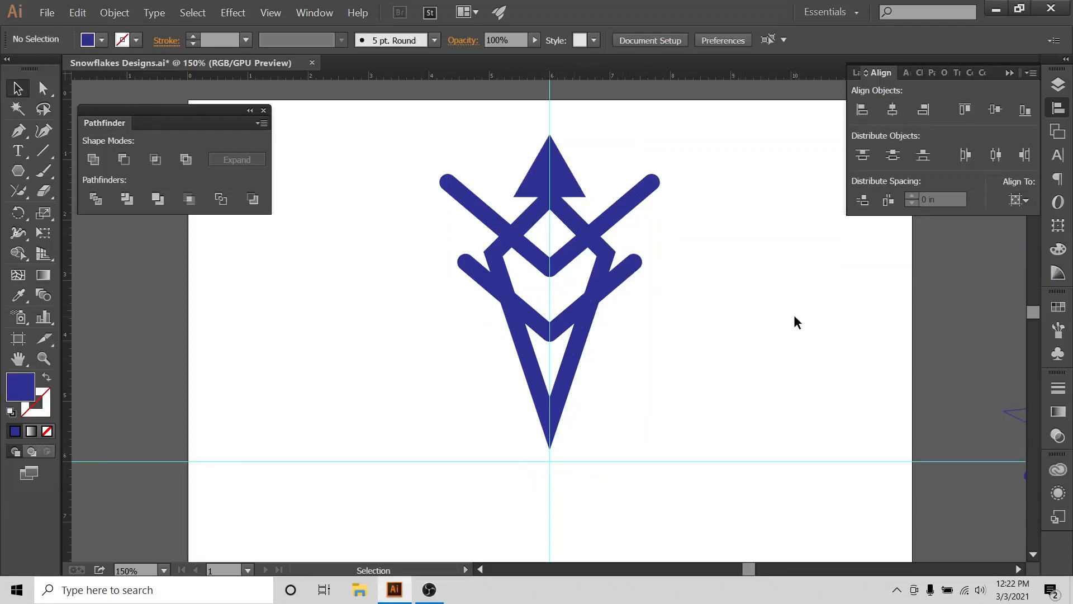
key(ctrl+minus)
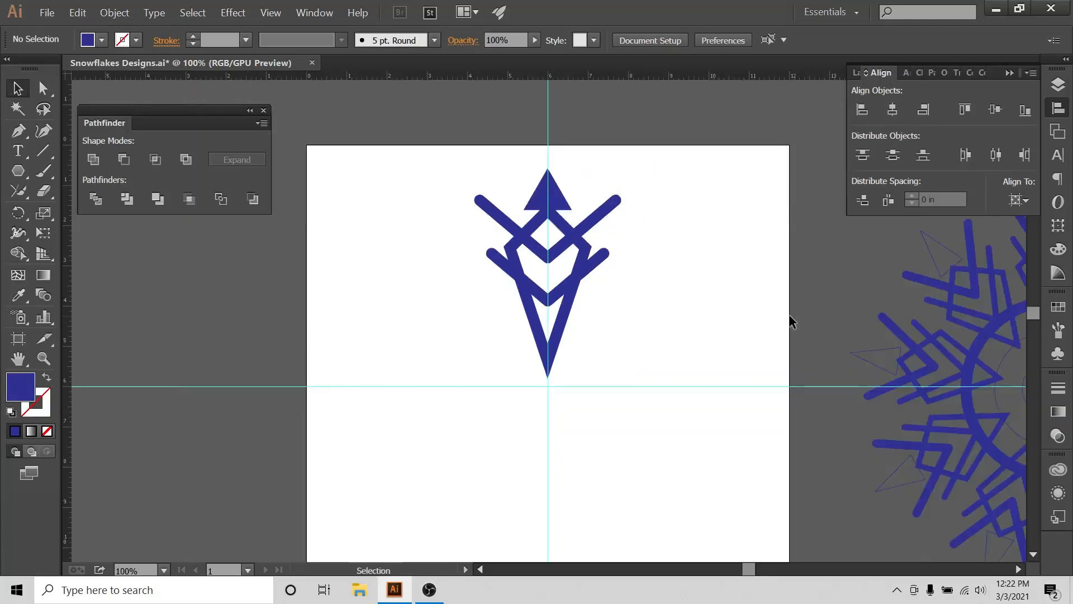
Delete the old snowflake artwork lying beside the artboard on the working layer
scroll(796, 317, up, 1)
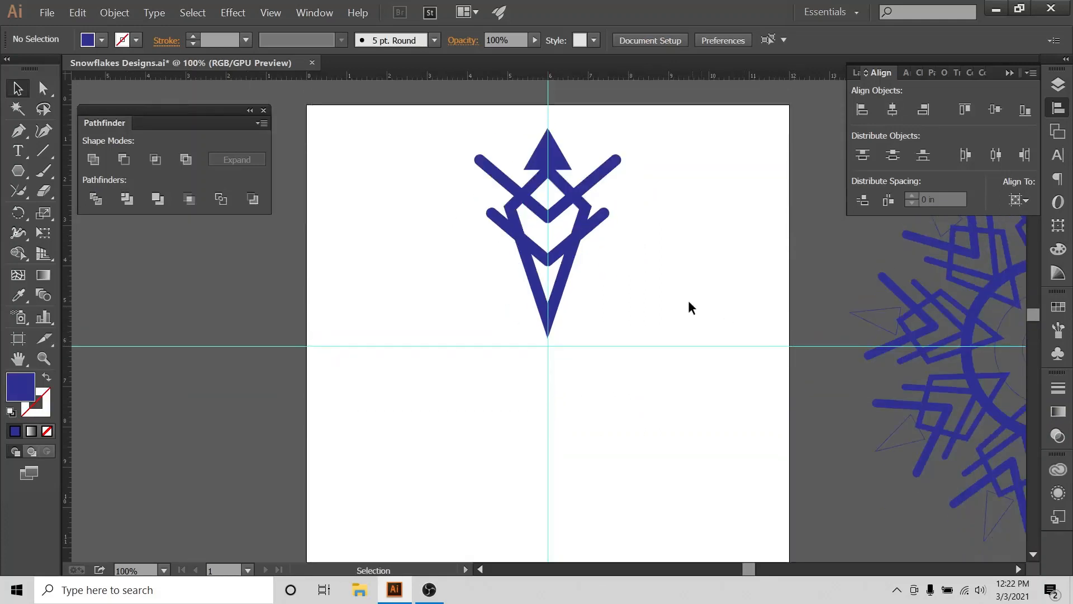
drag(448, 115, 628, 410)
drag(430, 114, 666, 368)
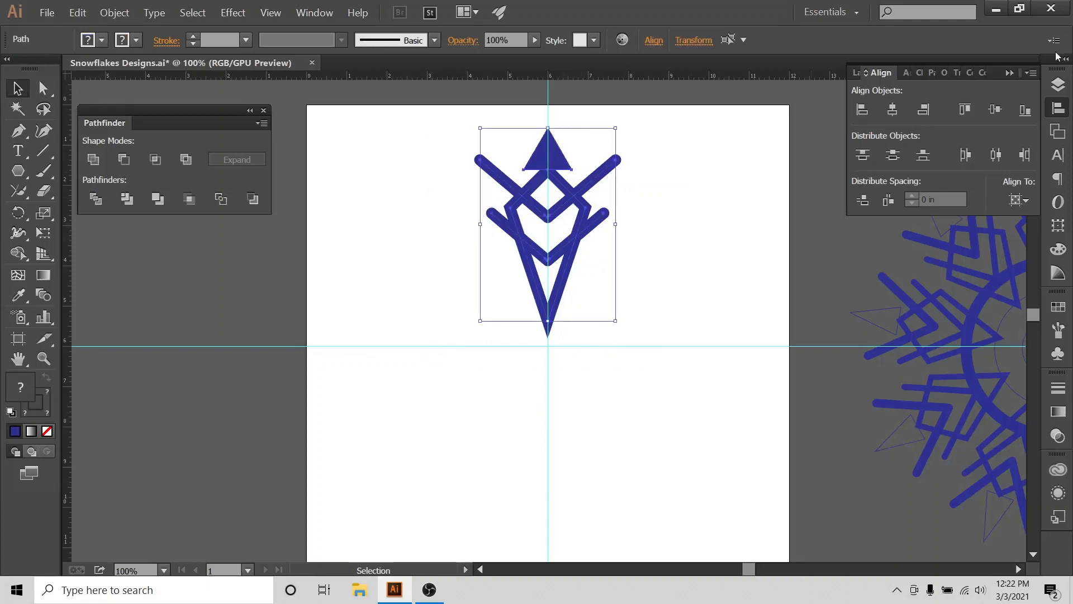
click(1058, 84)
key(ctrl+minus)
key(ctrl+minus)
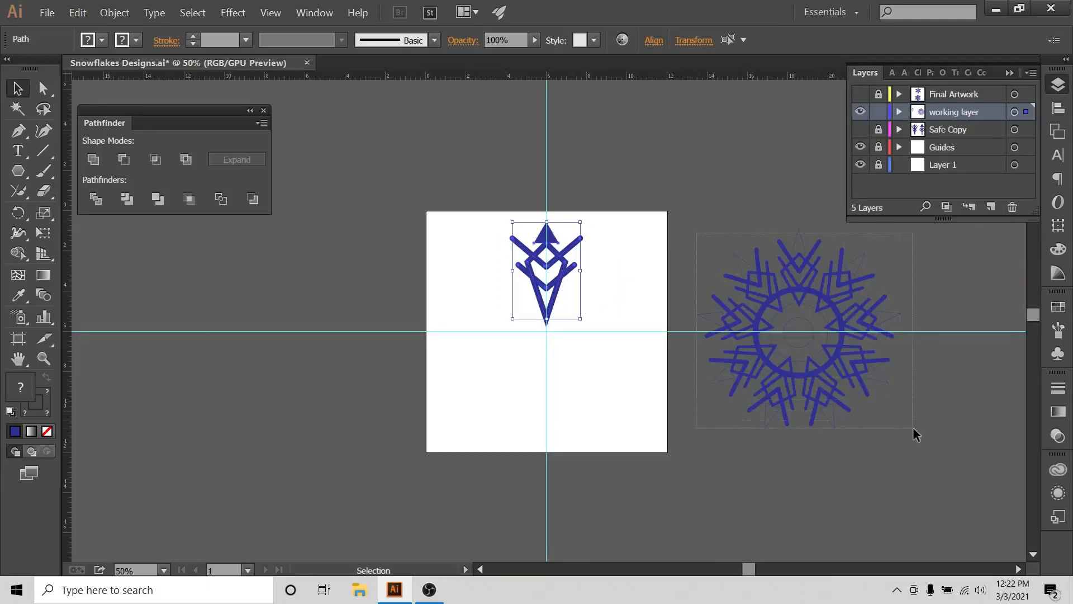
key(ctrl+z)
key(ctrl+z)
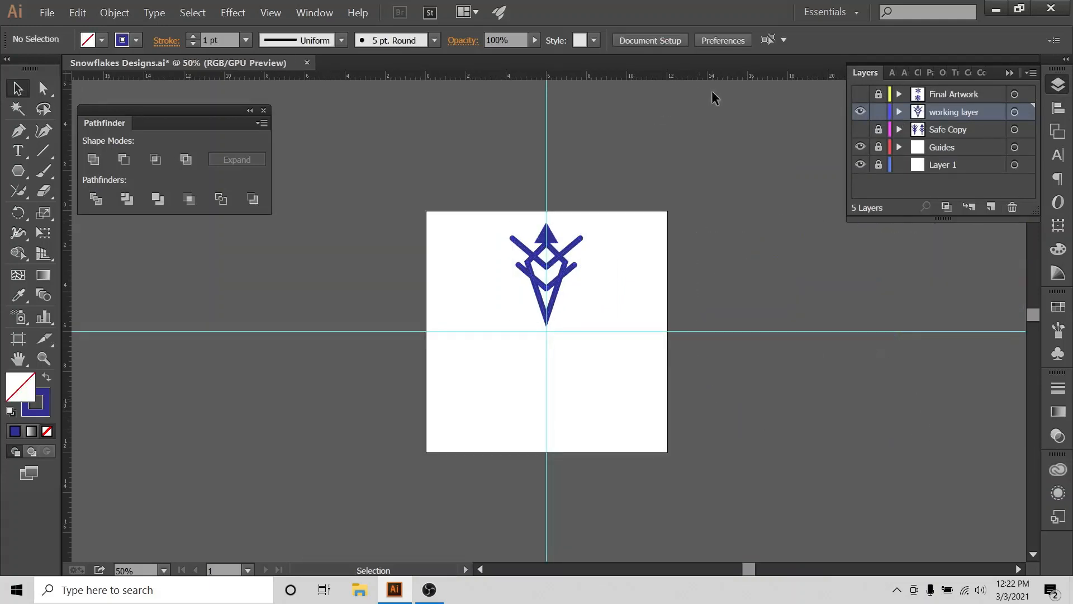
Copy the whole snowflake arm, and lock and hide the working layer
drag(505, 231, 593, 331)
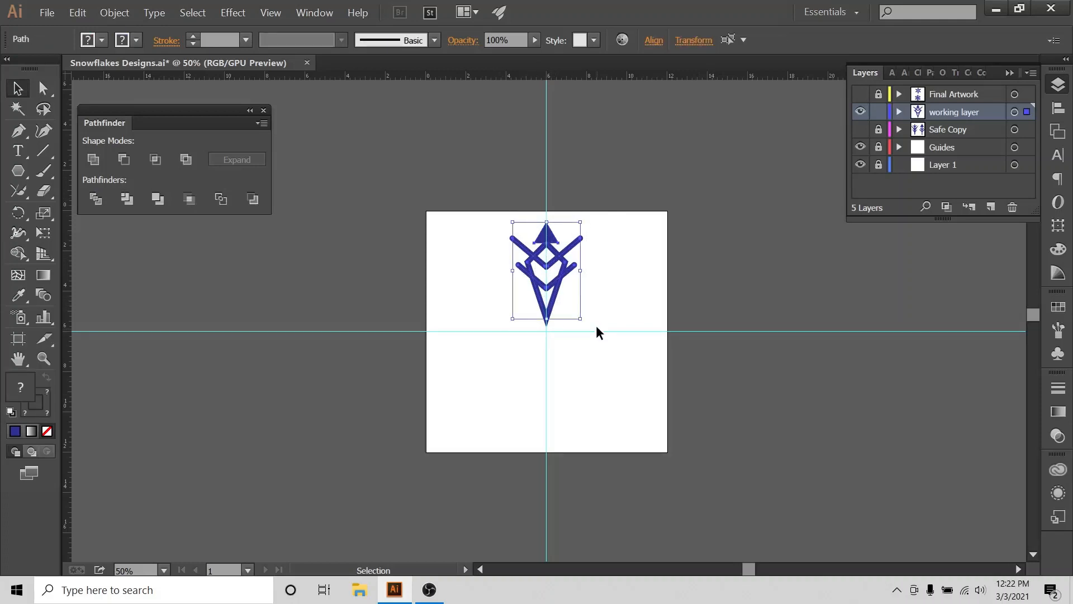
key(a)
key(v)
click(879, 112)
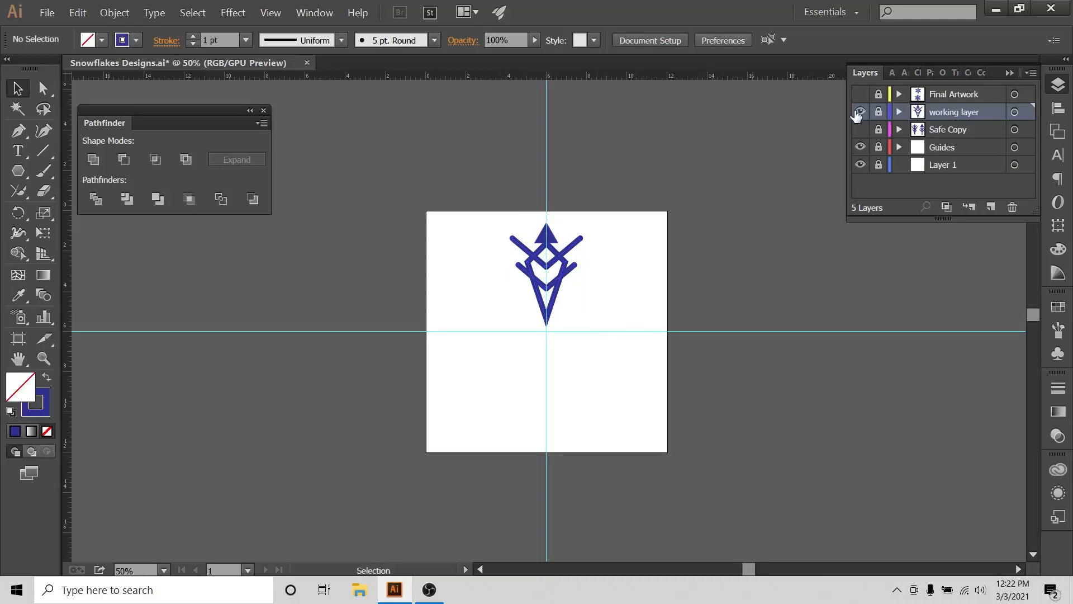
click(861, 112)
Show and unlock the Safe Copy layer, and paste the copied arm into it
click(860, 129)
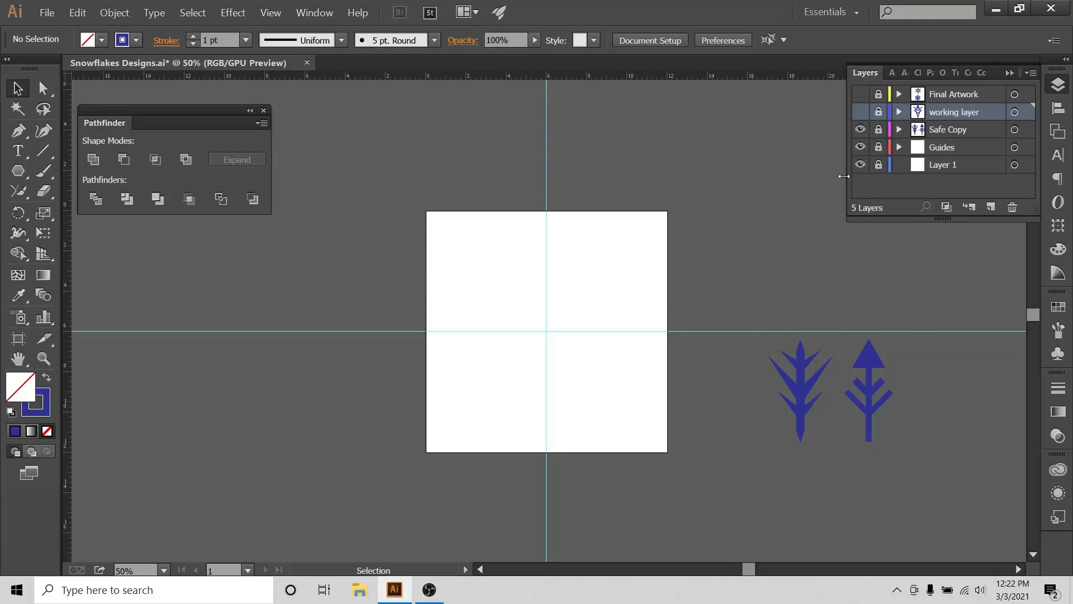
key(ctrl+minus)
click(914, 134)
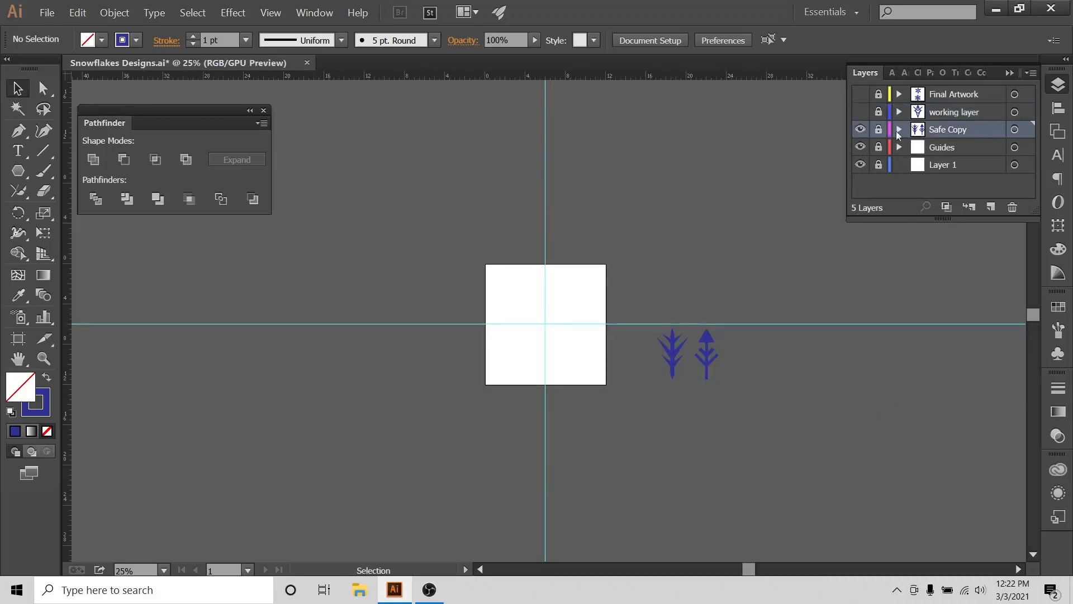
click(878, 129)
key(ctrl+v)
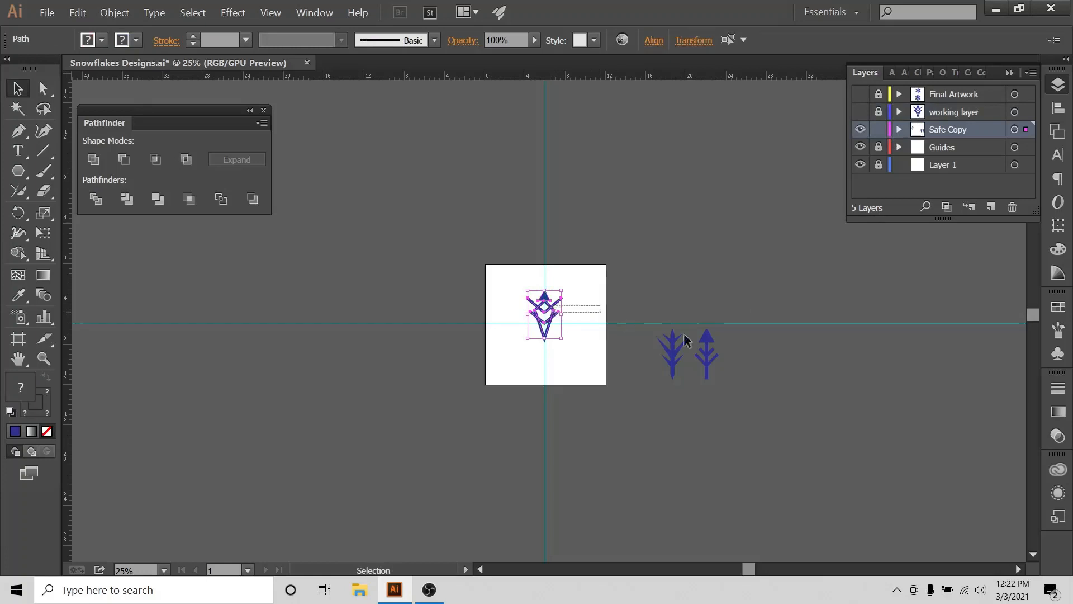
Move the pasted arm off the artboard beside the two stored arms, and deselect it
click(458, 258)
click(544, 307)
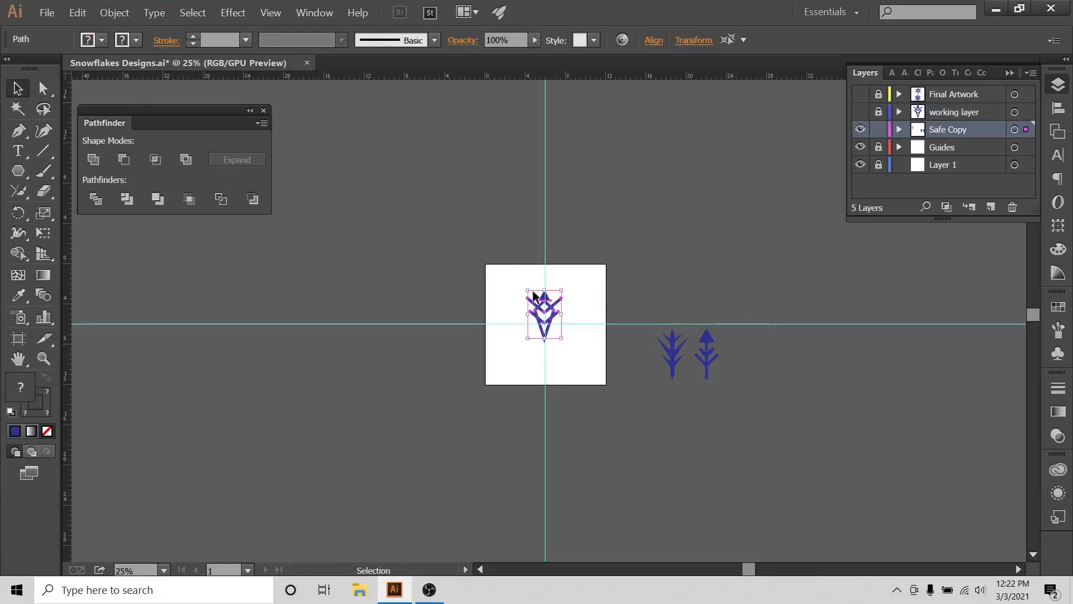
drag(544, 304, 749, 339)
click(702, 374)
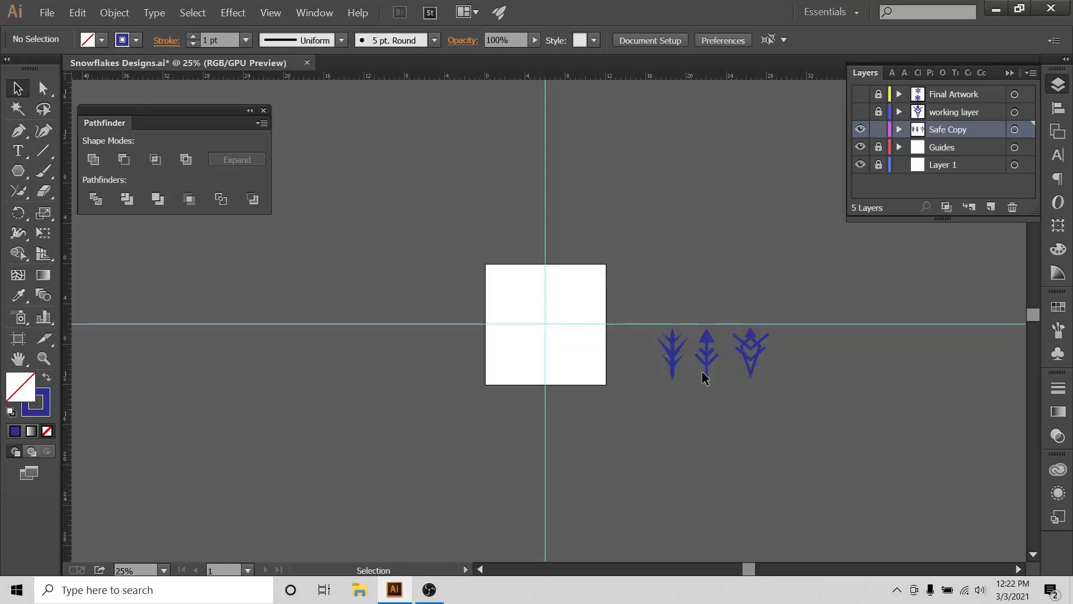
Examine the stored arms on the Safe Copy layer and the finished snowflakes on the Final Artwork layer
key(ctrl+plus)
key(ctrl+plus)
key(ctrl+plus)
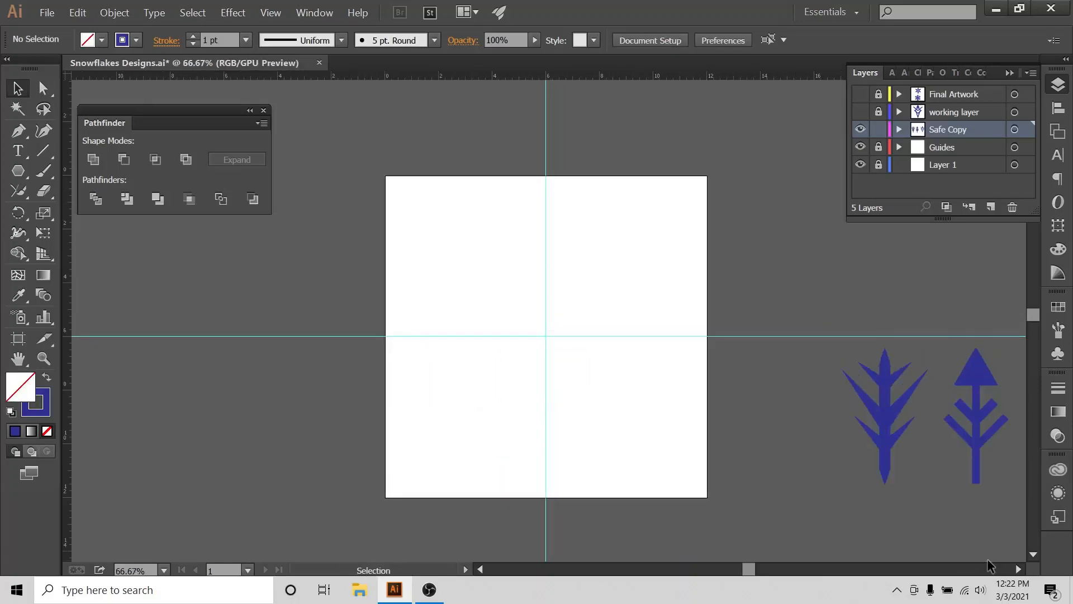
click(1018, 569)
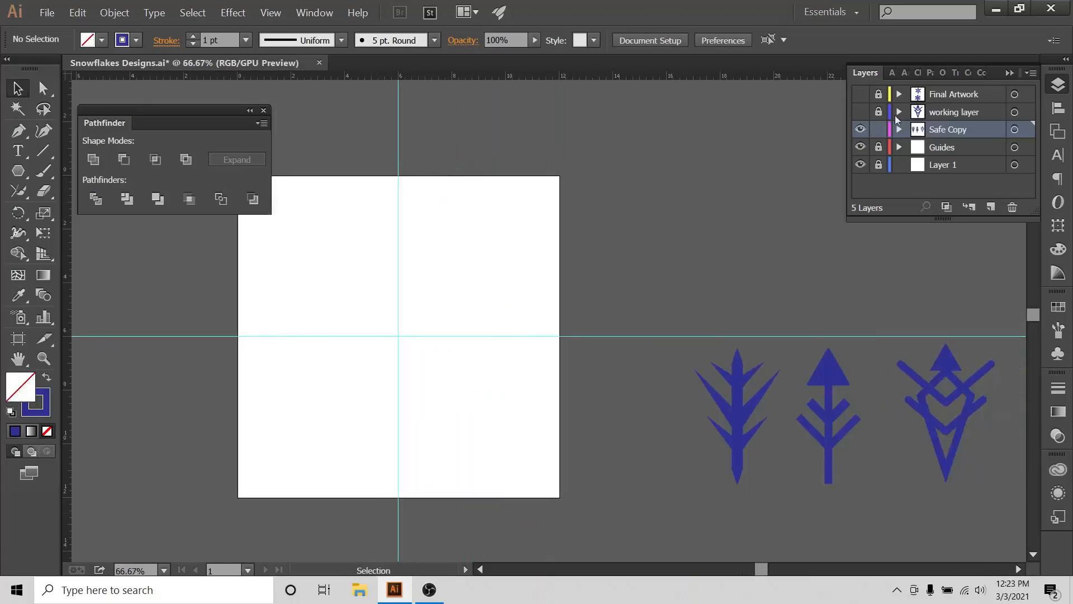
click(861, 130)
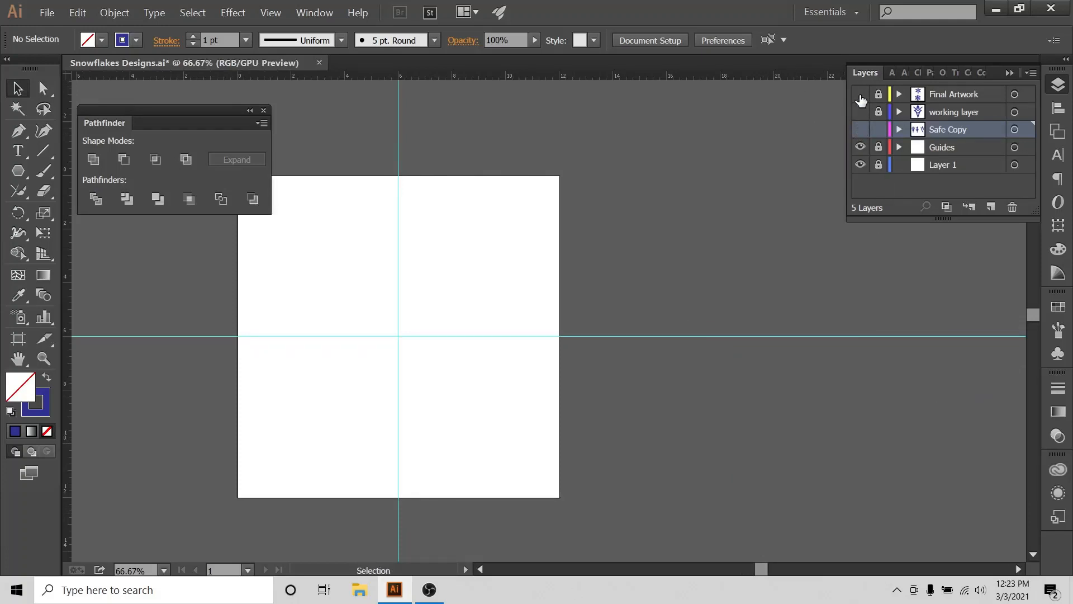
click(861, 131)
key(ctrl+minus)
key(ctrl+minus)
key(ctrl+minus)
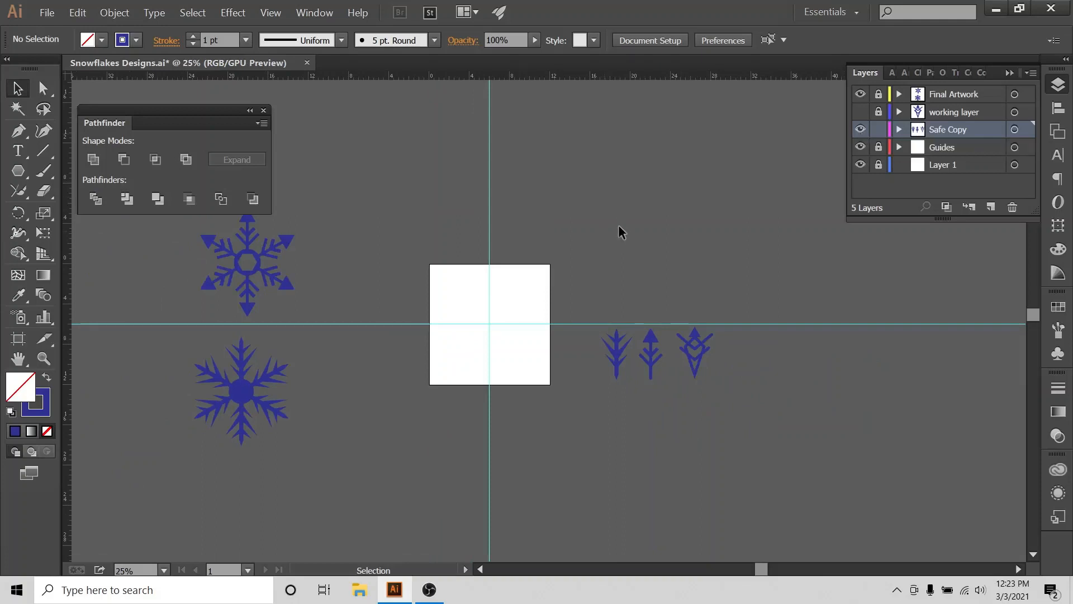
scroll(618, 341, up, 2)
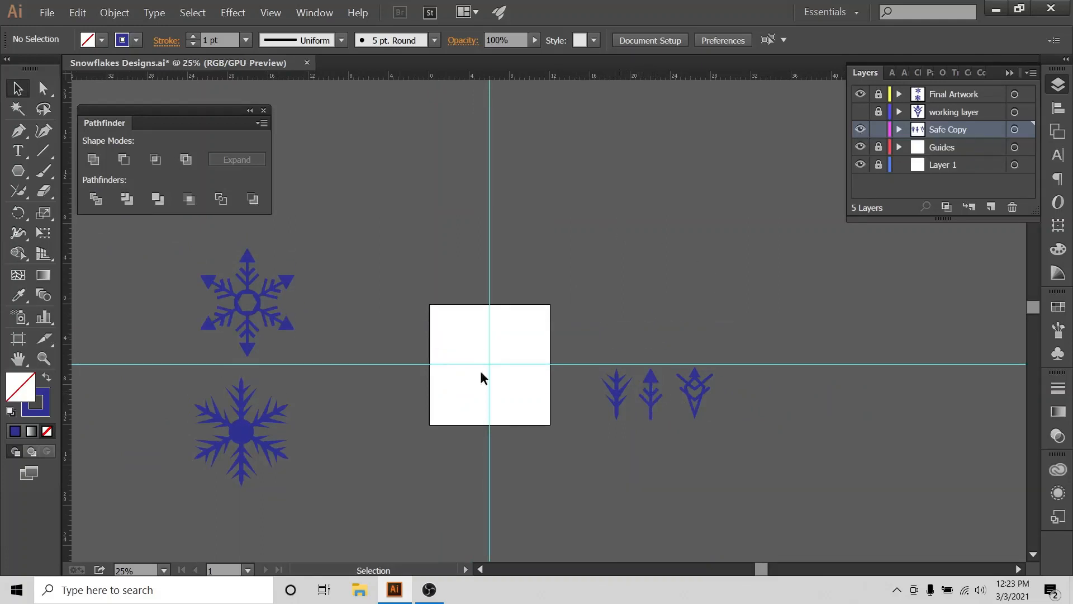
drag(255, 294, 343, 261)
Lock and hide the Safe Copy layer, hide the Final Artwork layer, and show and unlock the working layer
click(873, 129)
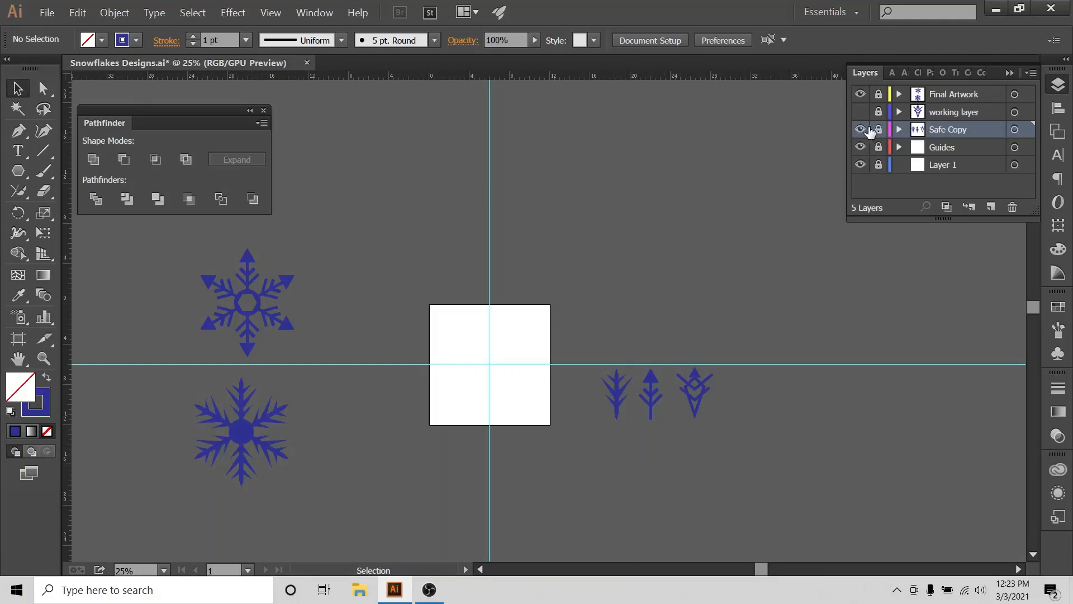
click(860, 94)
click(861, 112)
click(878, 112)
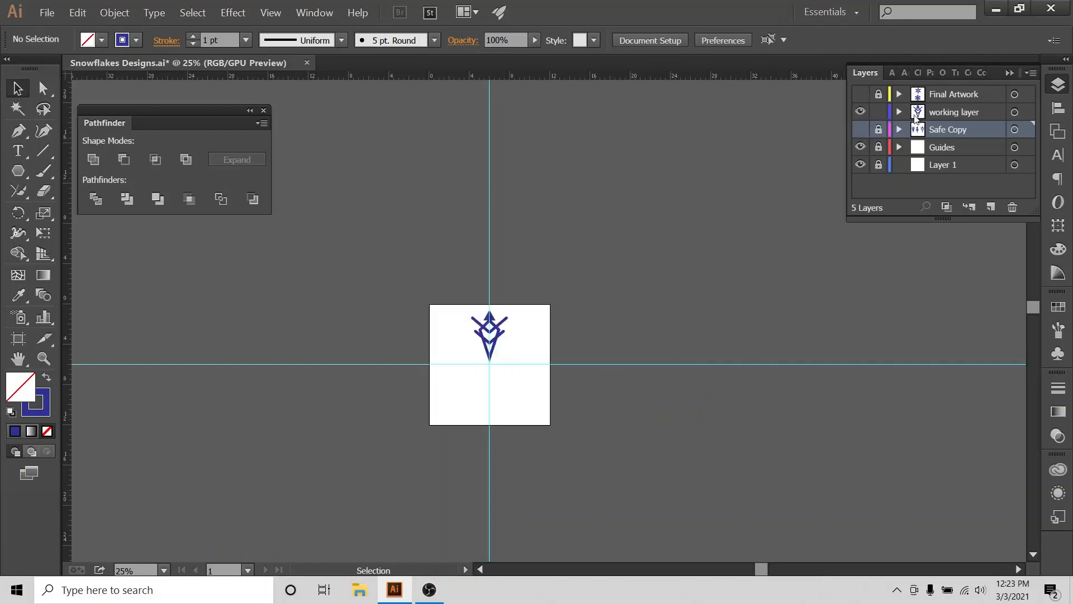
key(ctrl+0)
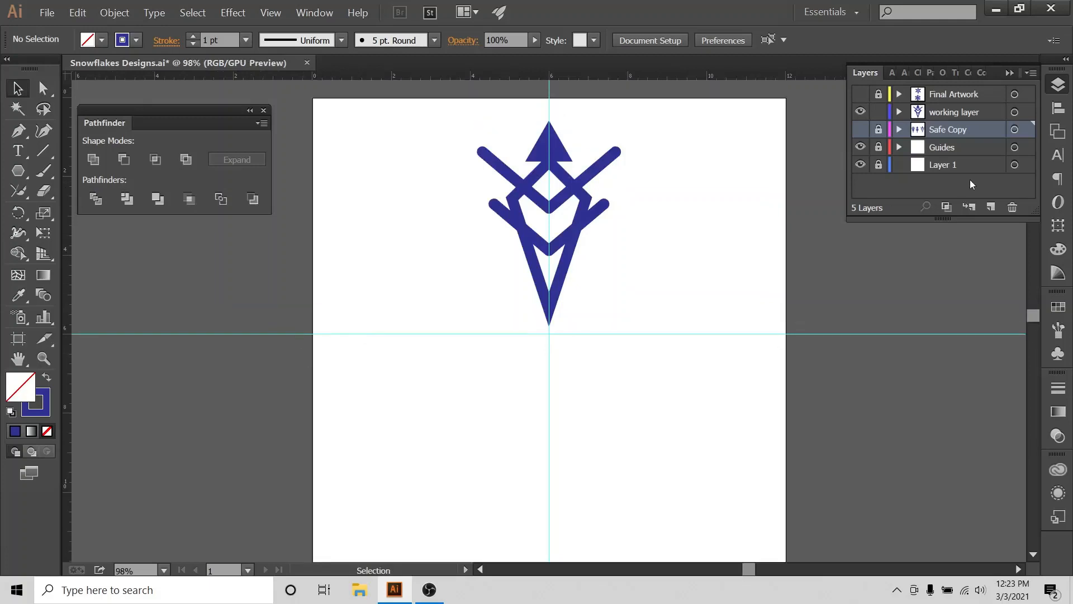
Expand all the arm's paths on the artboard into filled shapes
drag(438, 110, 680, 434)
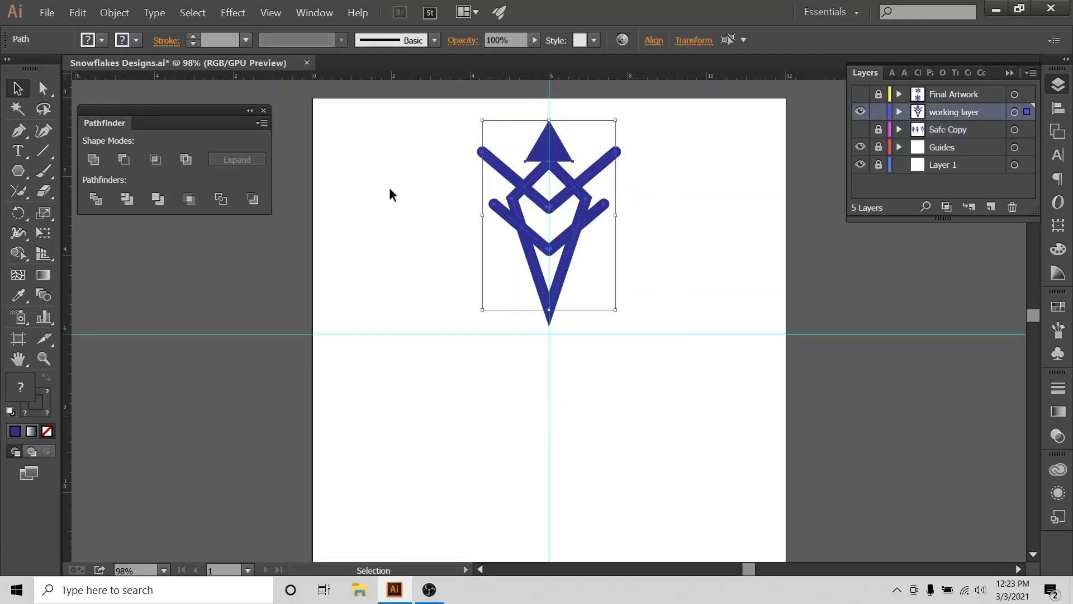
click(114, 13)
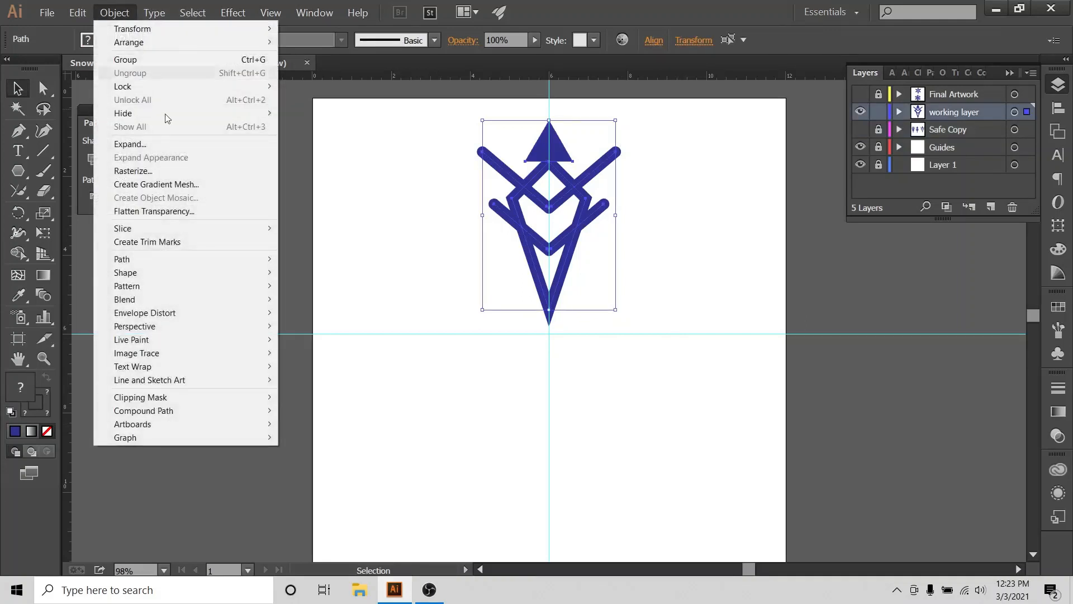
click(146, 144)
click(495, 385)
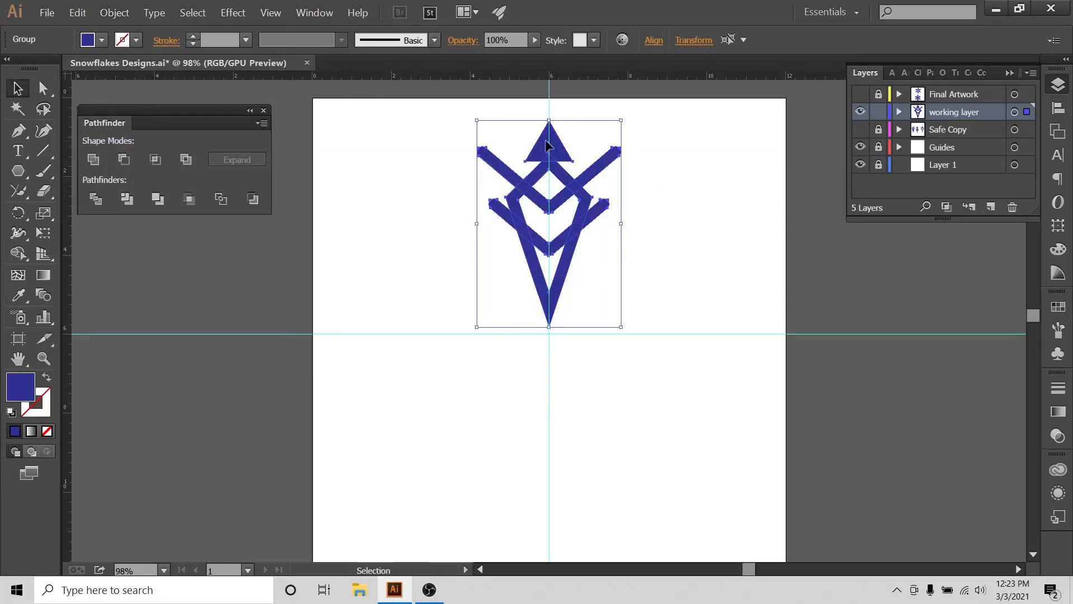
Unite the expanded arm's shapes into a single compound path with Pathfinder, and deselect it
click(431, 167)
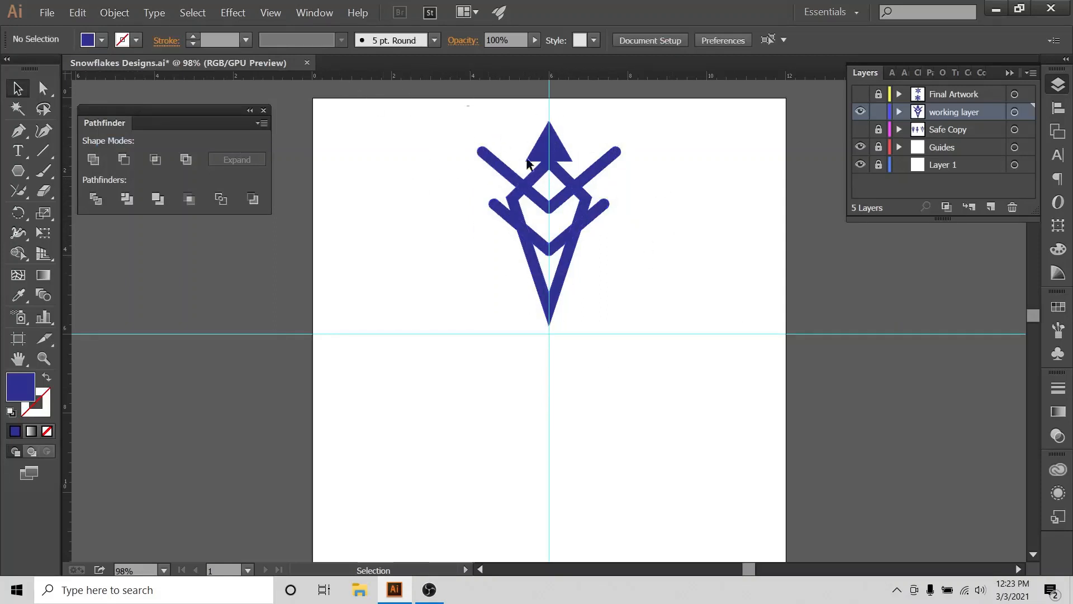
click(527, 163)
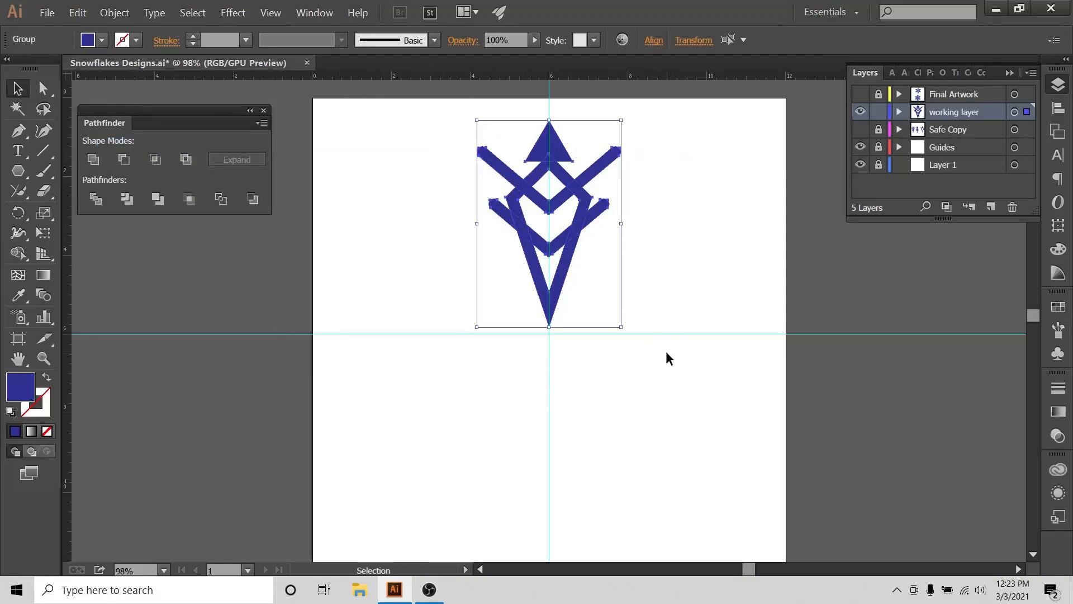
click(114, 12)
key(Escape)
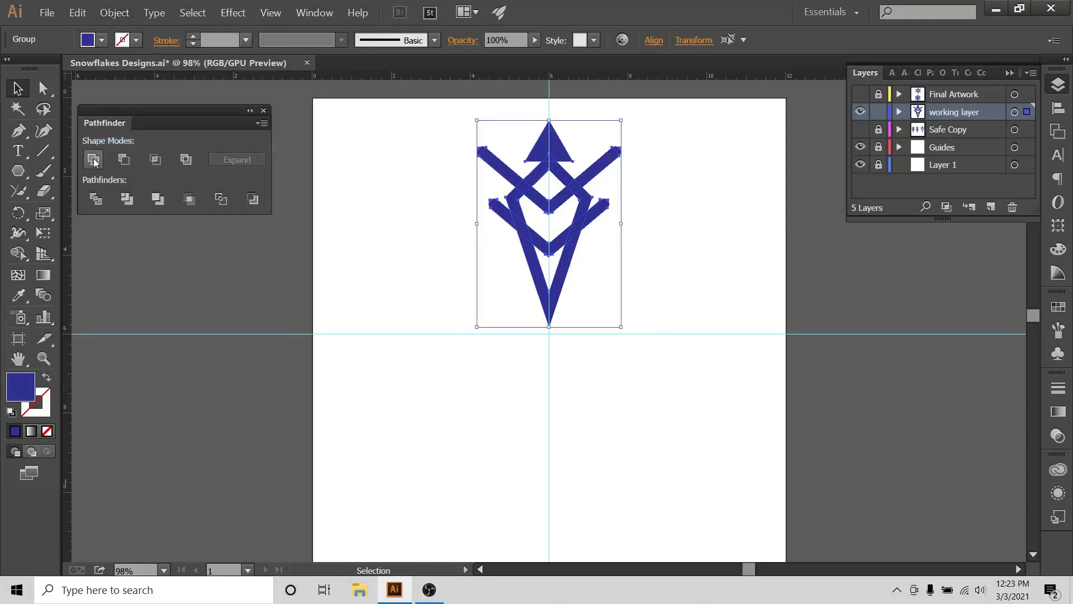
click(94, 160)
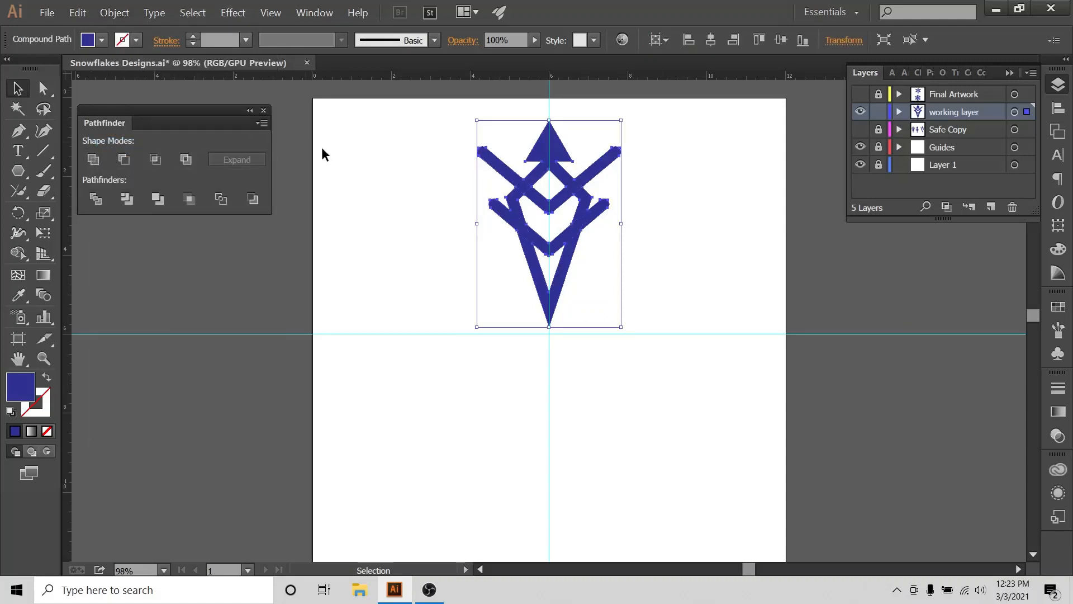
click(400, 139)
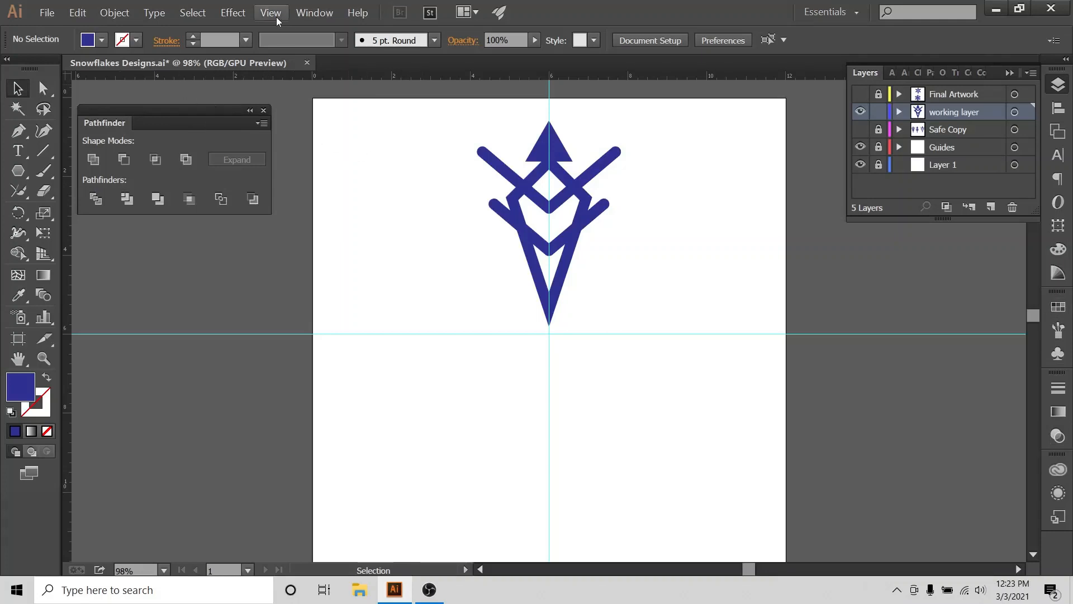
click(311, 12)
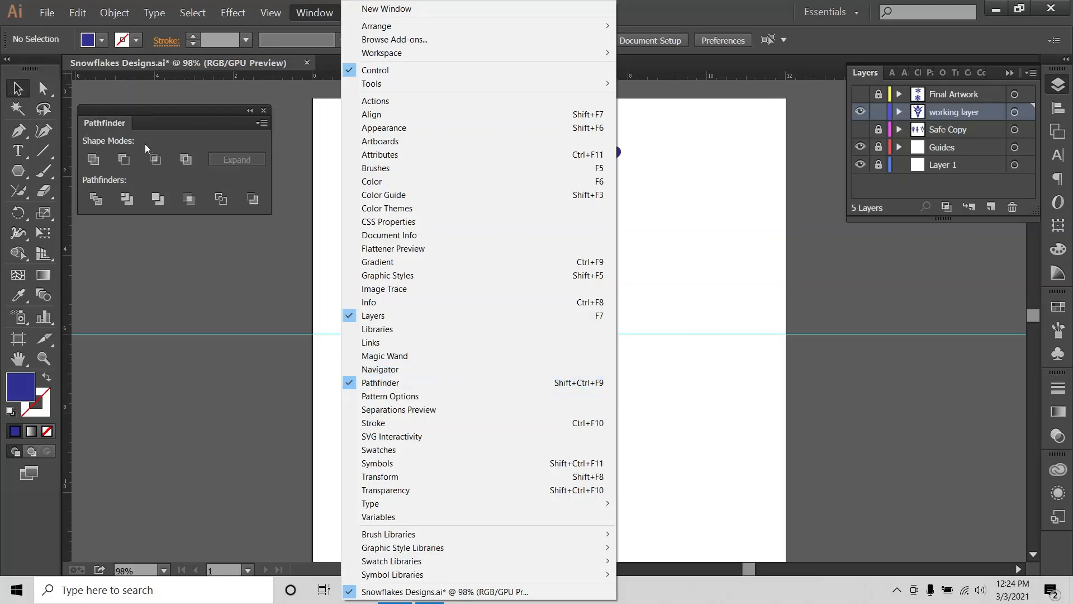
click(200, 297)
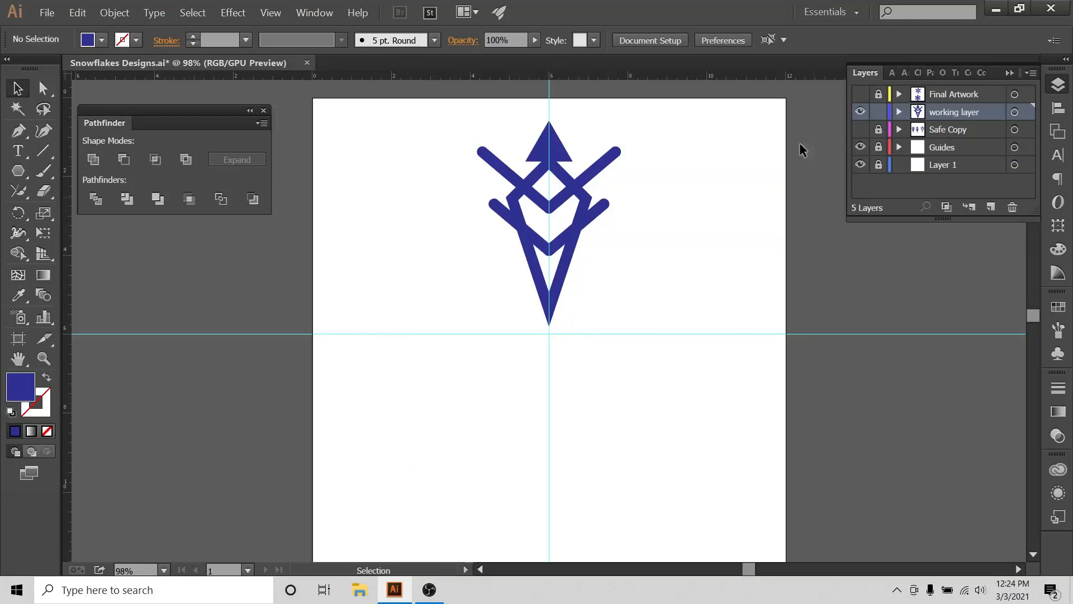
Place a single anchor point with the Pen tool where the two centre guides cross
click(17, 132)
click(549, 334)
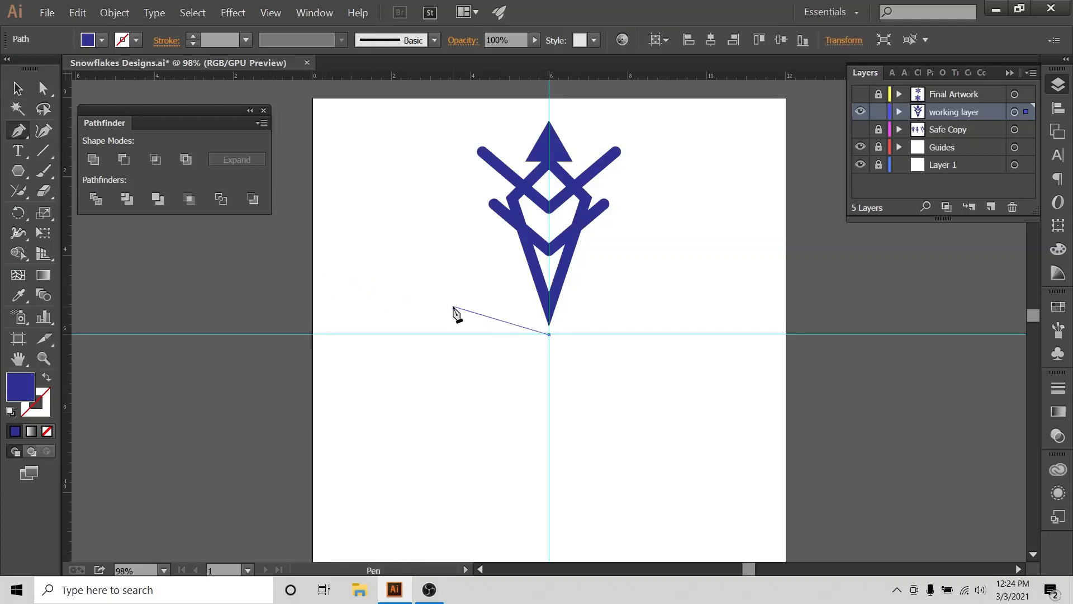
click(18, 88)
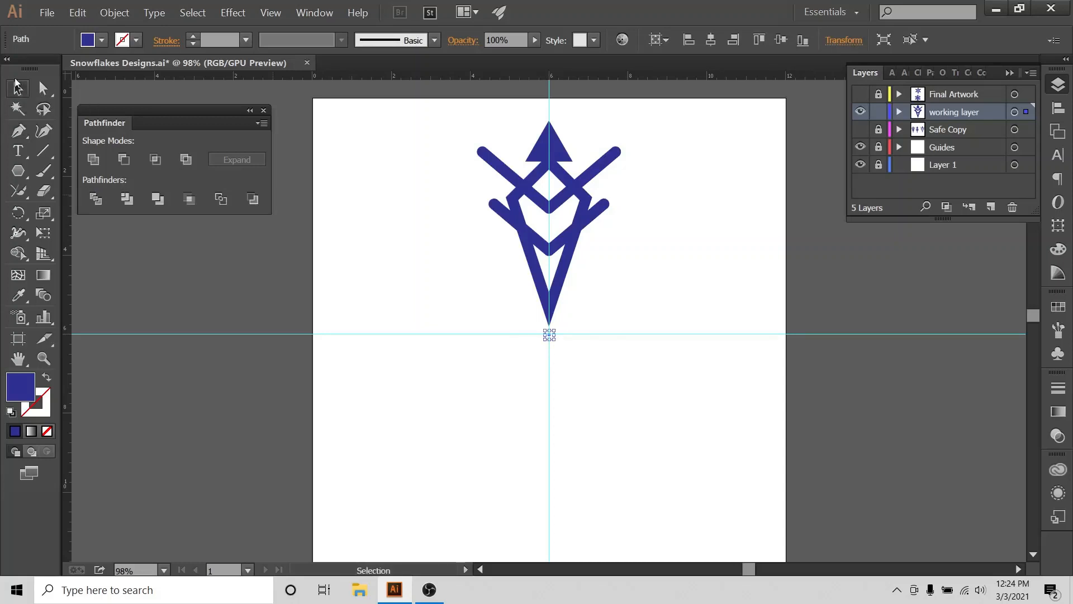
Align the anchor point to the artboard's horizontal and vertical centre, and deselect it
drag(513, 331, 572, 349)
click(1062, 111)
click(1019, 200)
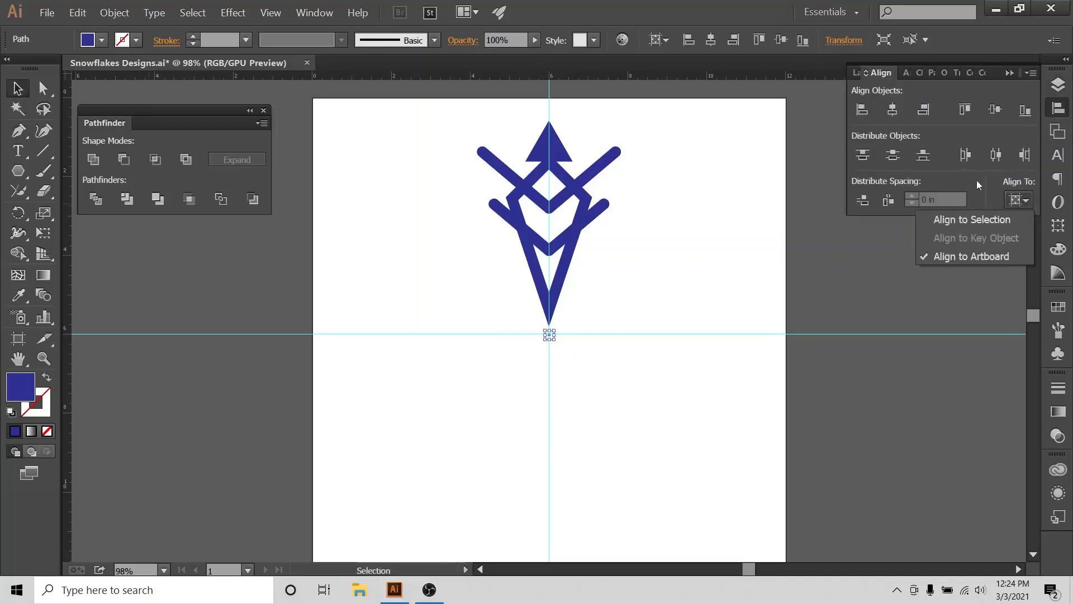
click(975, 256)
click(893, 110)
click(989, 101)
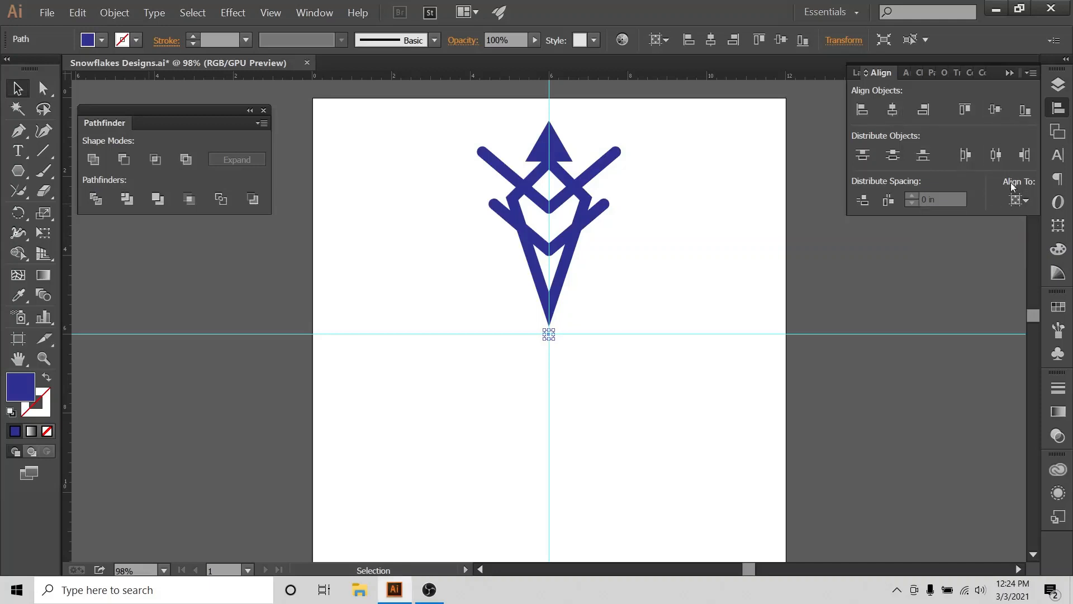
click(1015, 199)
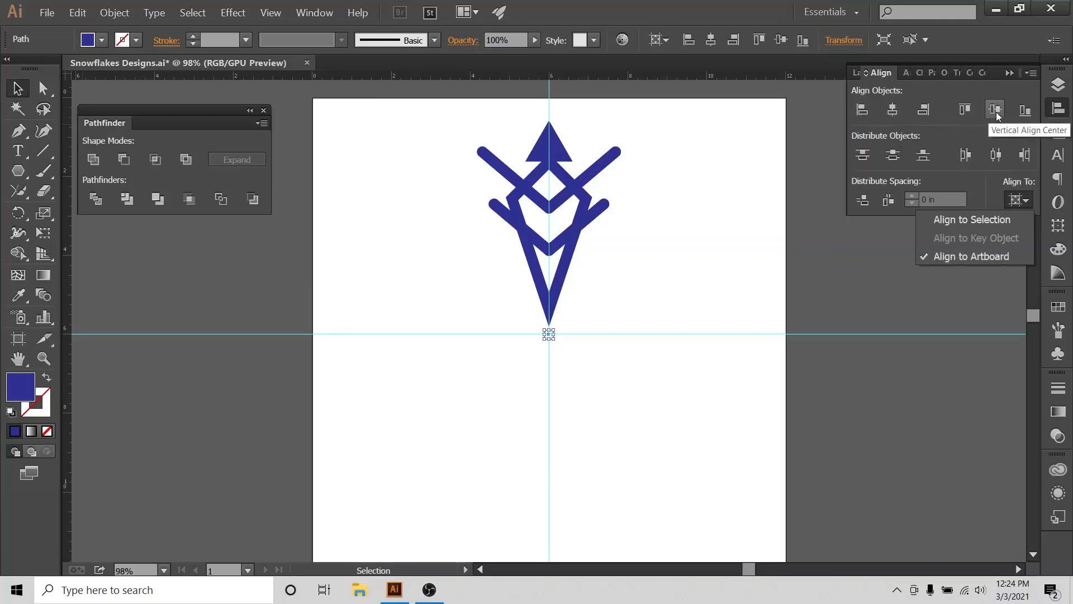
click(644, 290)
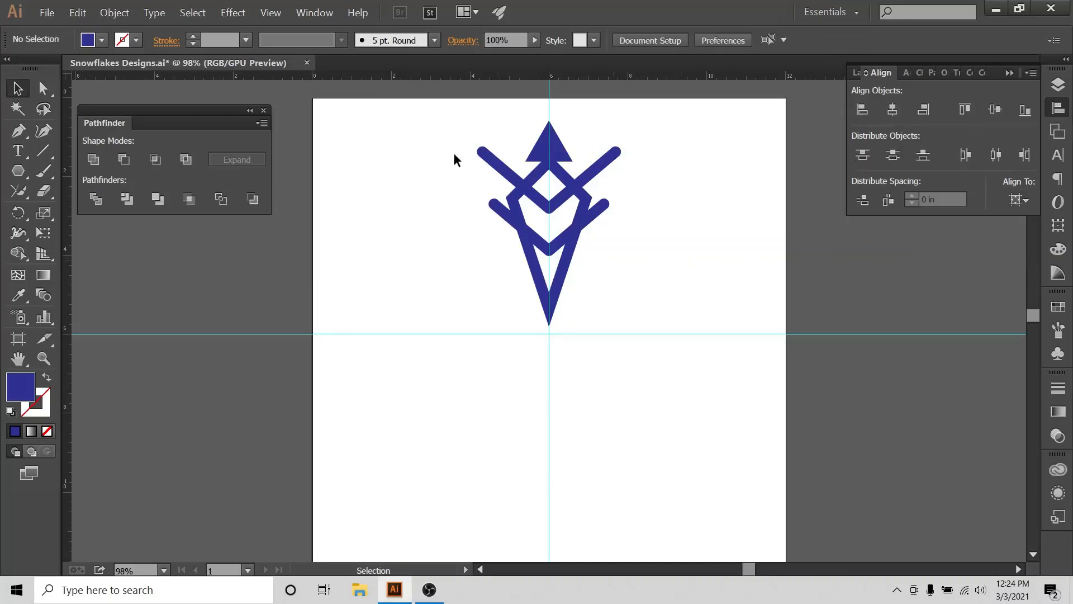
Centre the arm and the anchor point horizontally on the artboard, group them together, and deselect the group
key(ctrl+a)
click(1018, 200)
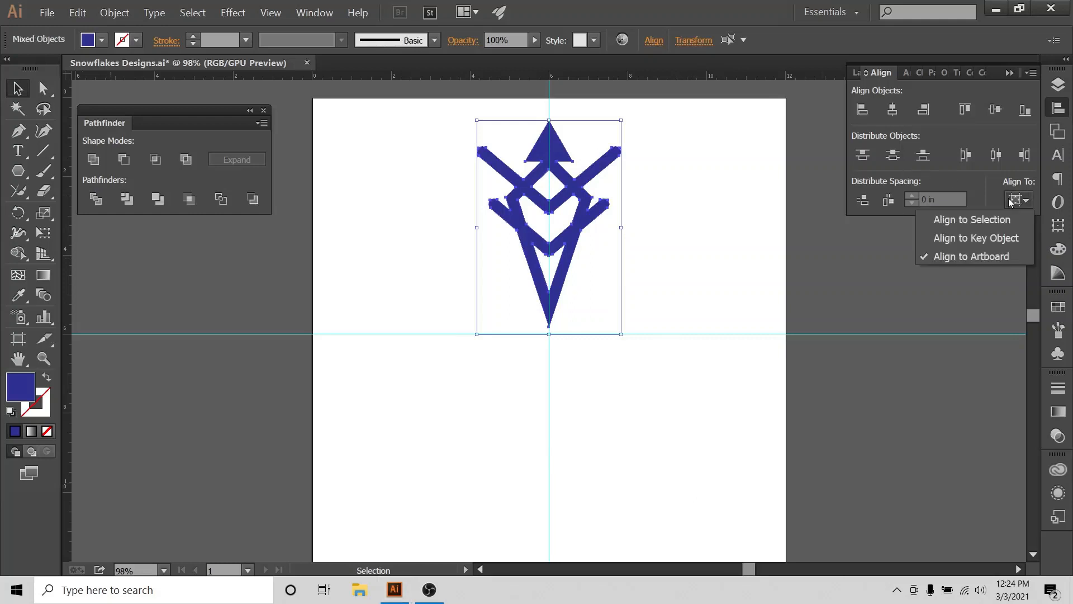
click(889, 114)
drag(475, 98, 645, 413)
right_click(556, 160)
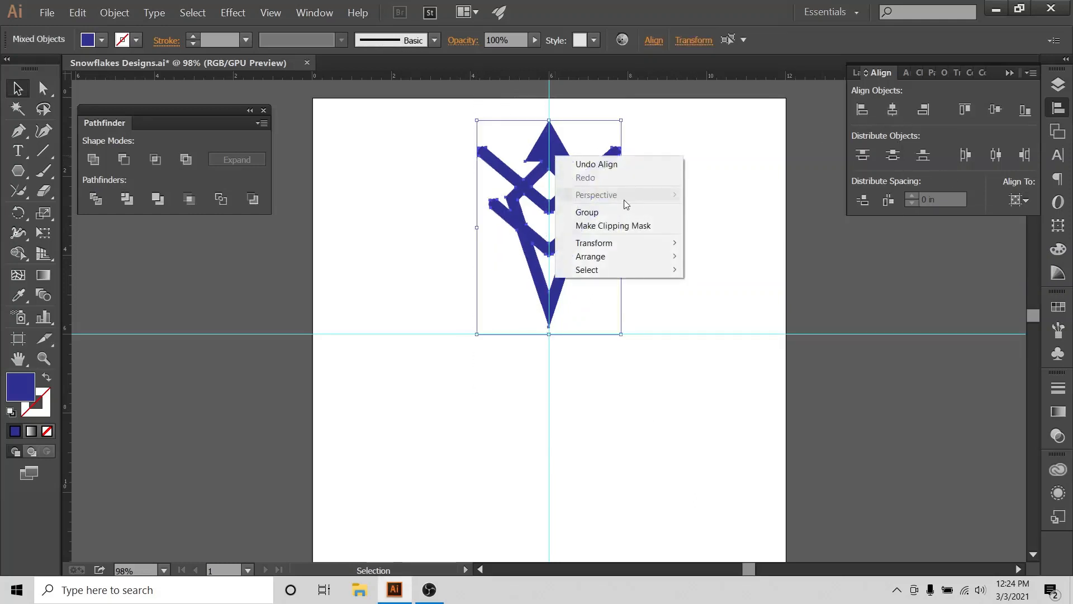
click(652, 211)
click(643, 195)
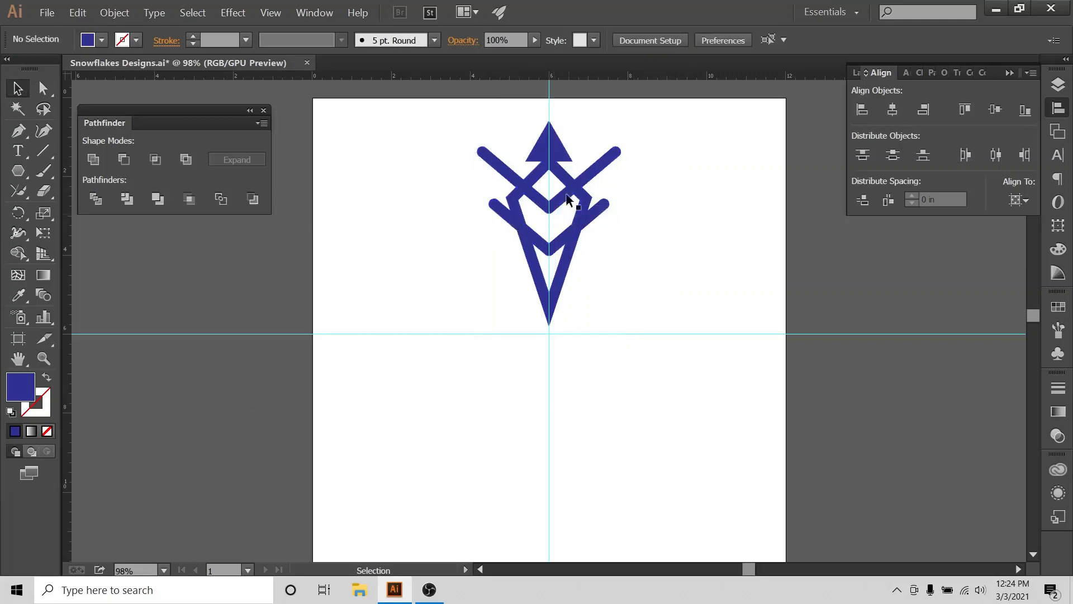
Start a Distort & Transform Transform effect on the grouped arm with its preview turned on
click(541, 139)
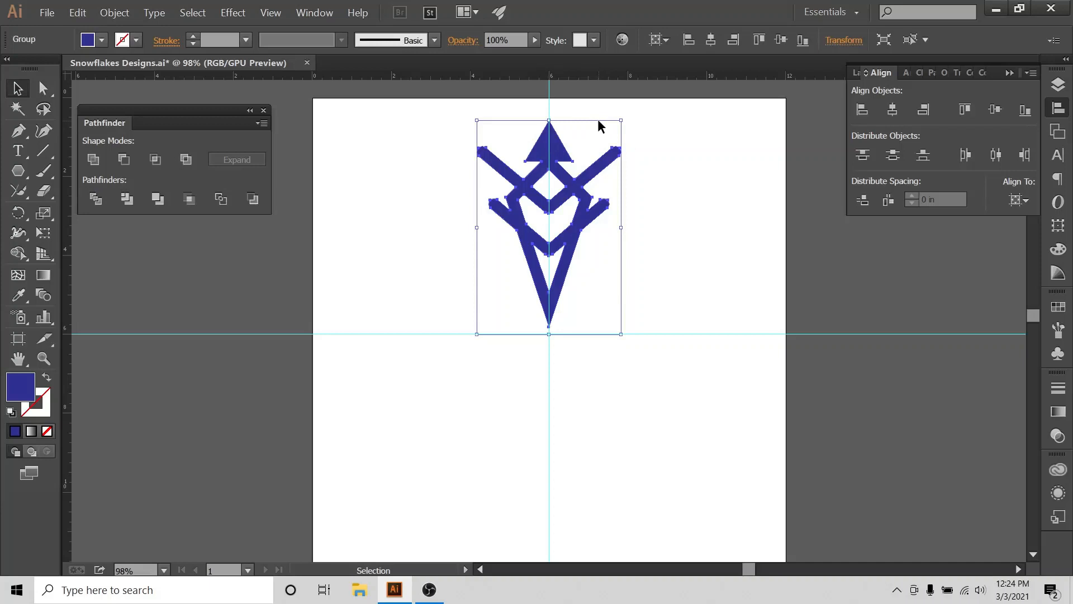
click(233, 12)
mouse_move(286, 140)
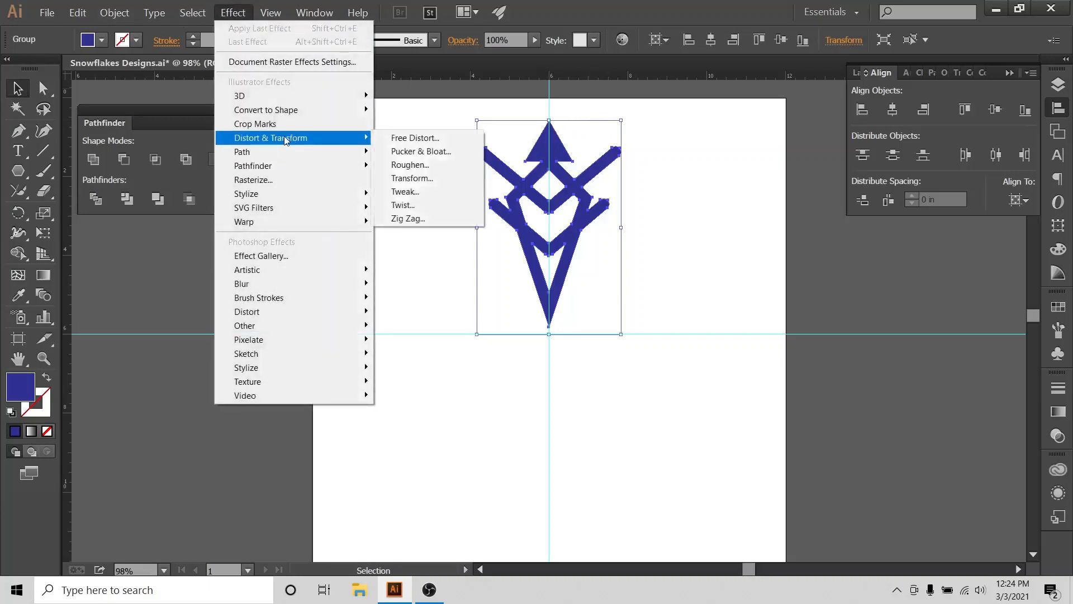
click(426, 178)
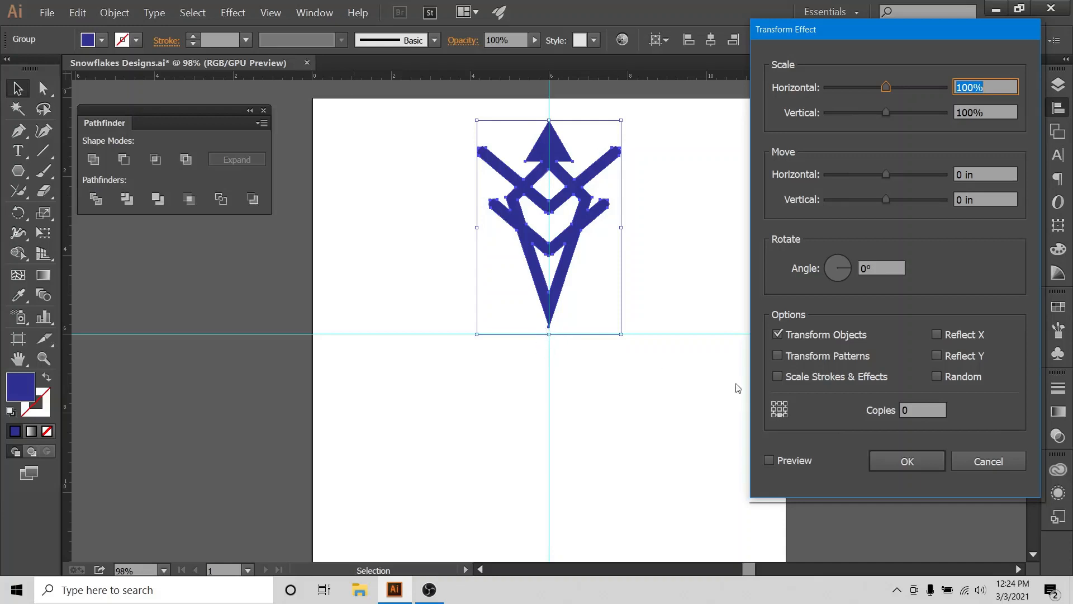
click(770, 460)
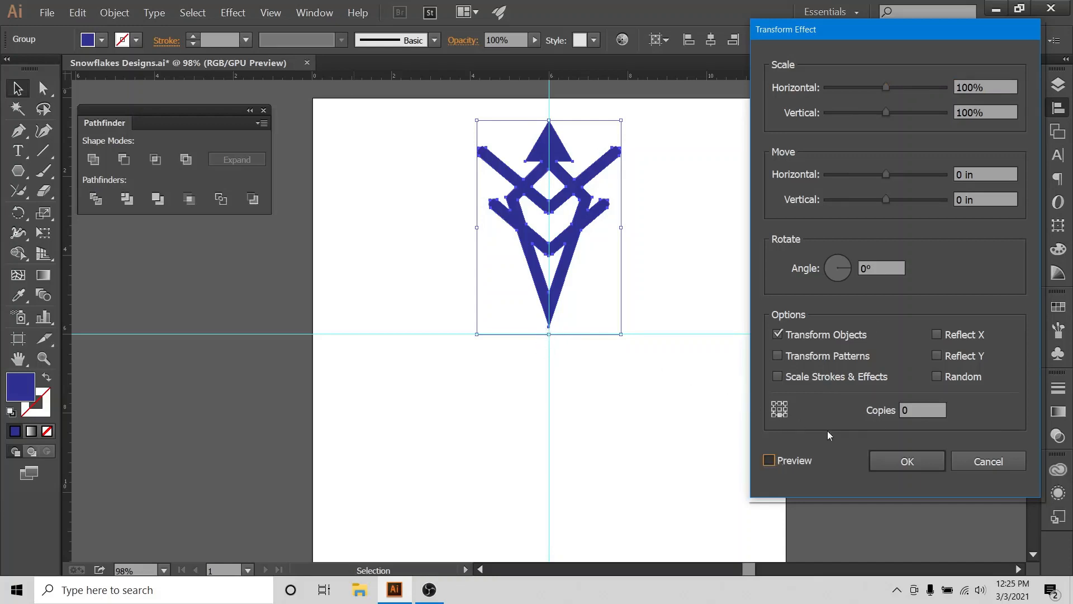
Try a rotation angle of 50° with 8 copies in the Transform effect
click(888, 267)
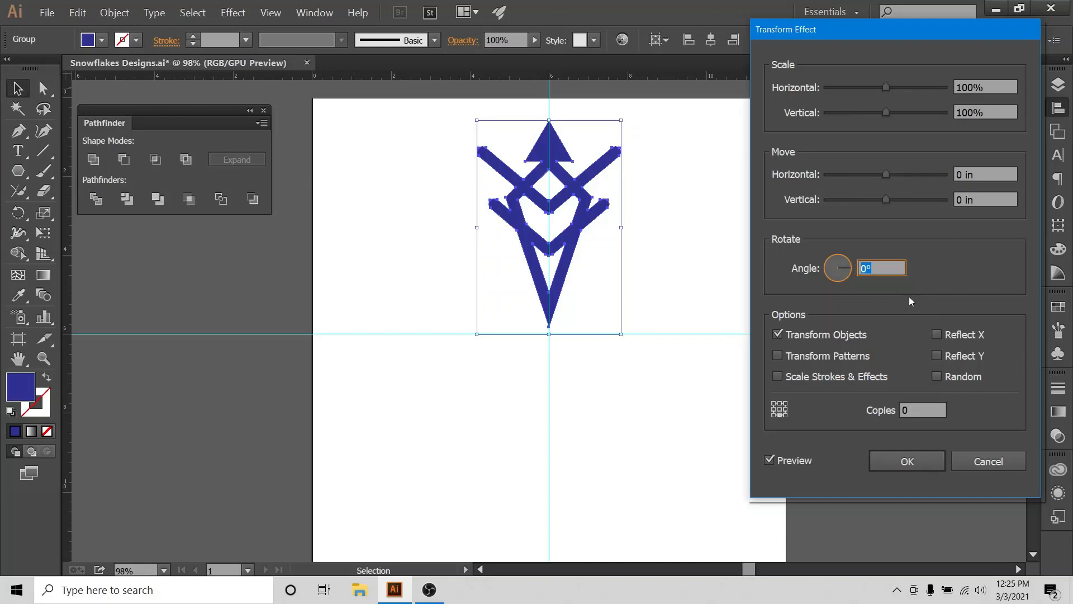
text(50)
click(922, 410)
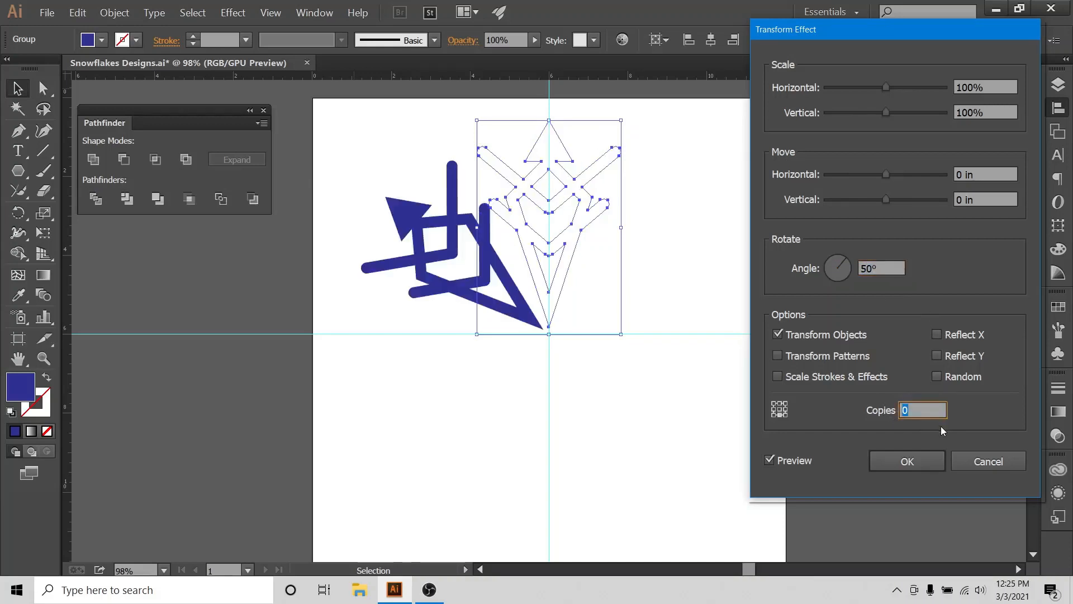
text(8)
click(769, 460)
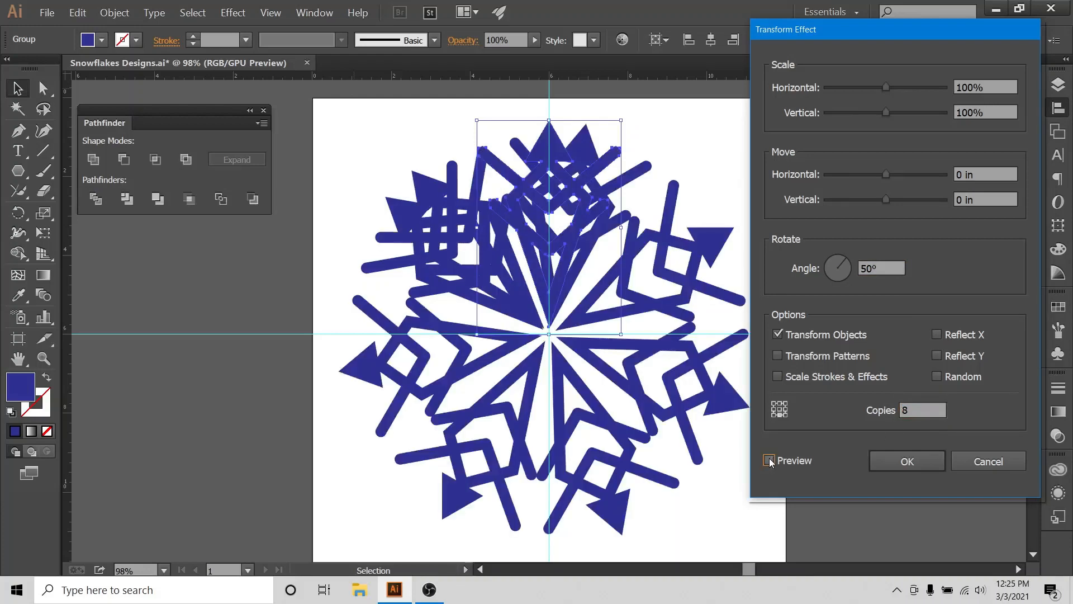
Try 5 and 6 copies of the arm at the 50° rotation, refreshing the preview for each
click(919, 409)
text(5)
click(770, 460)
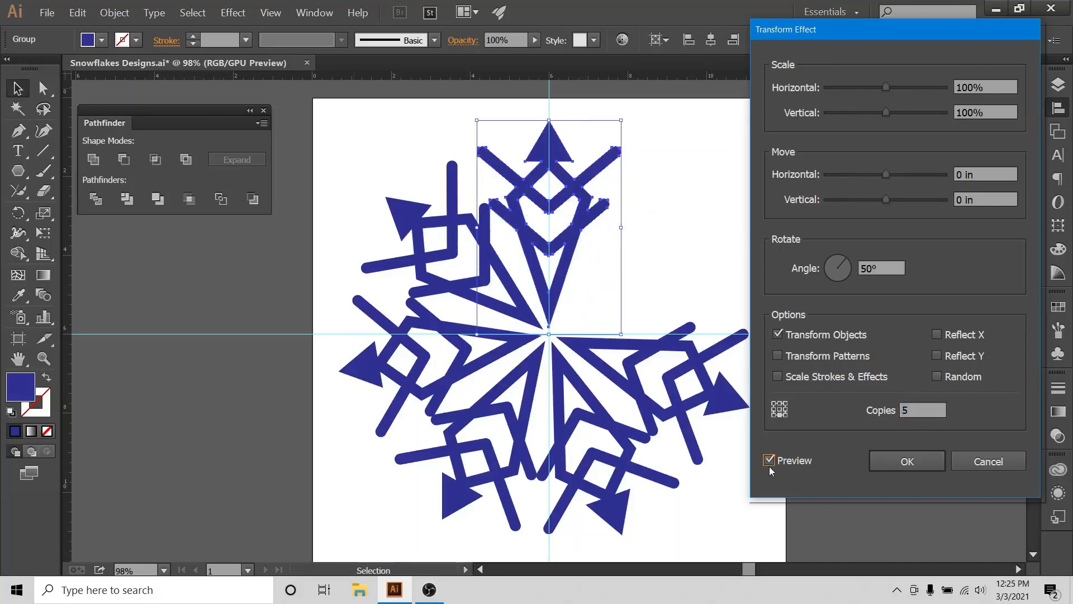
click(920, 410)
click(771, 461)
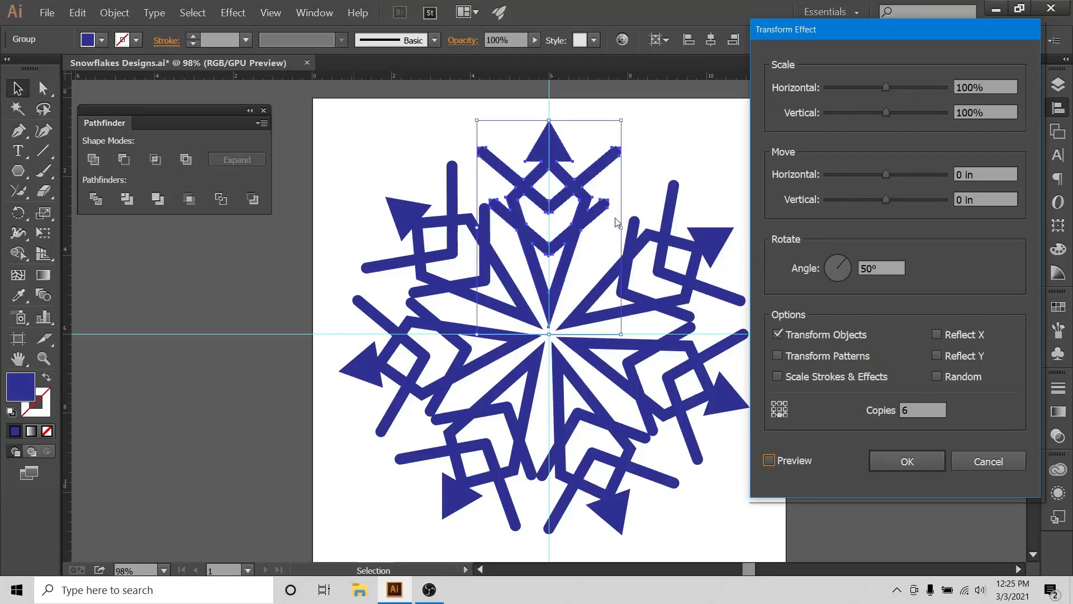
Try rotation angles of 55°, 30° and 40° for the arm copies, refreshing the preview for each
click(837, 271)
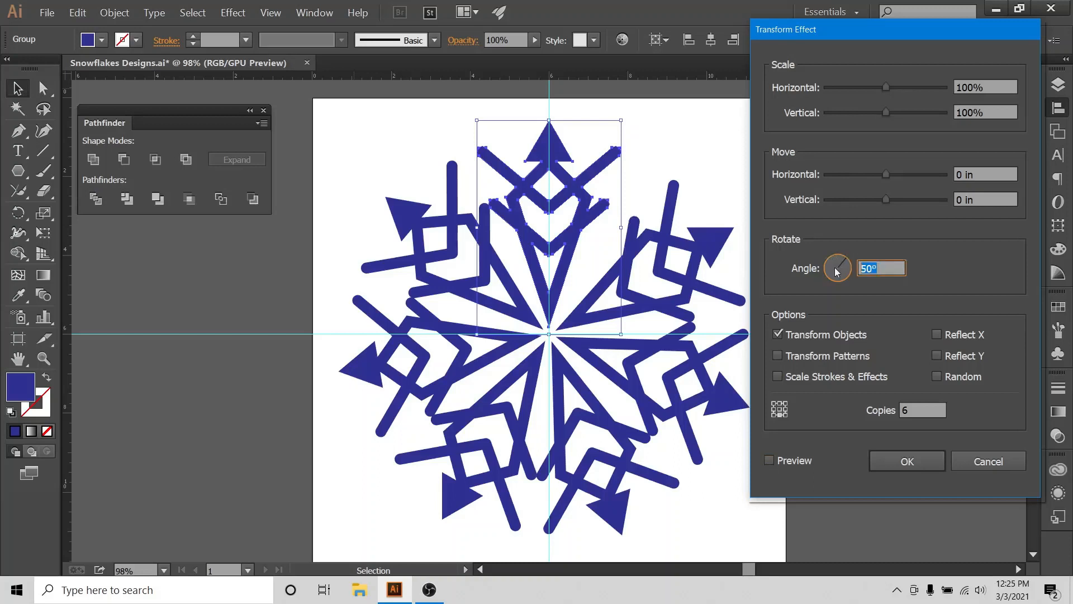
text(55)
click(769, 460)
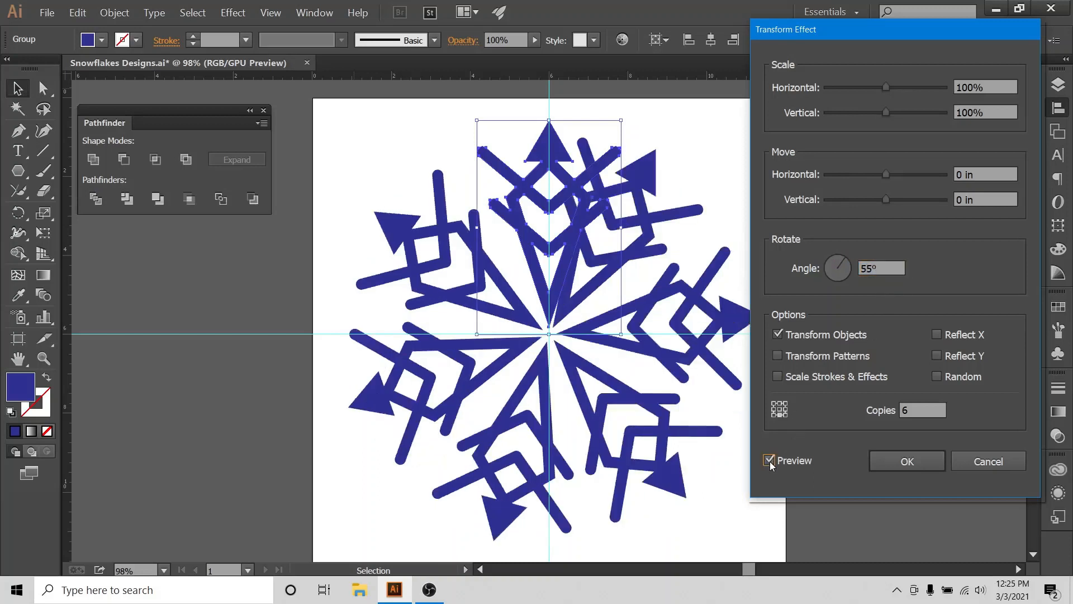
click(892, 269)
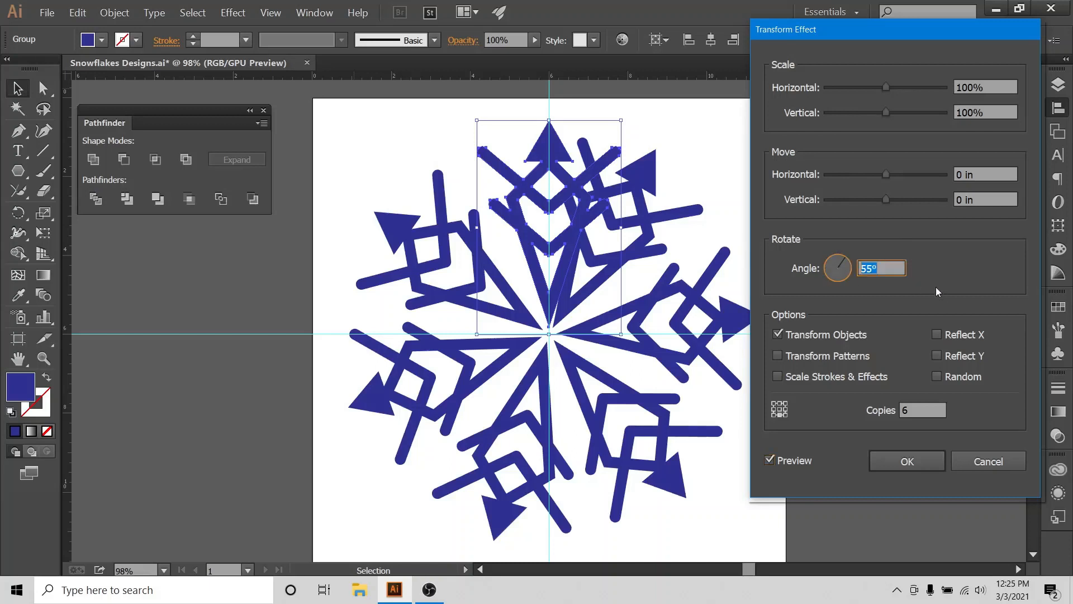
text(30)
click(770, 460)
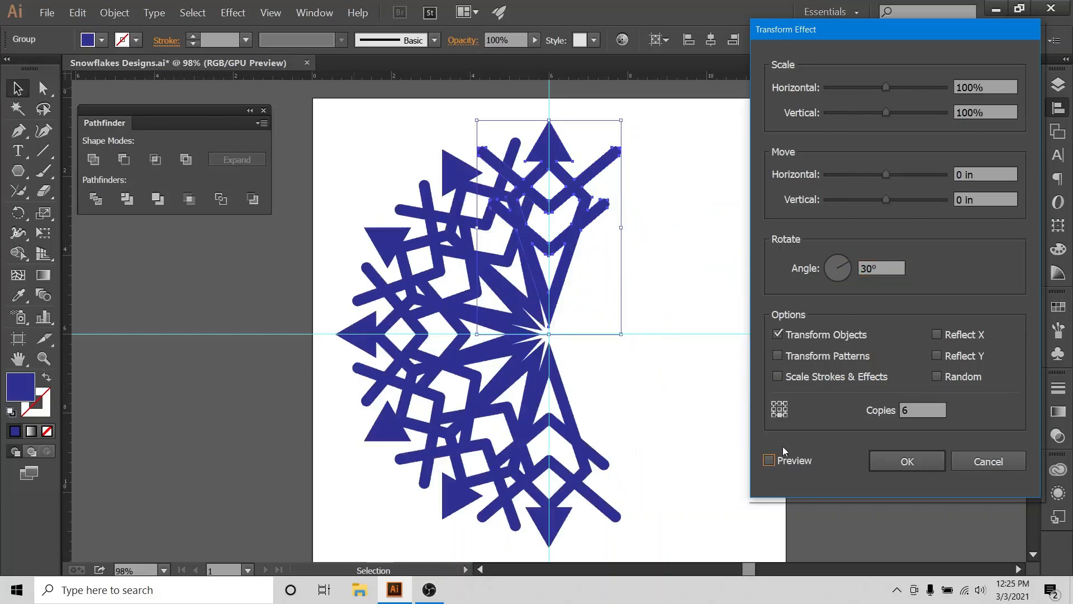
click(902, 267)
text(40)
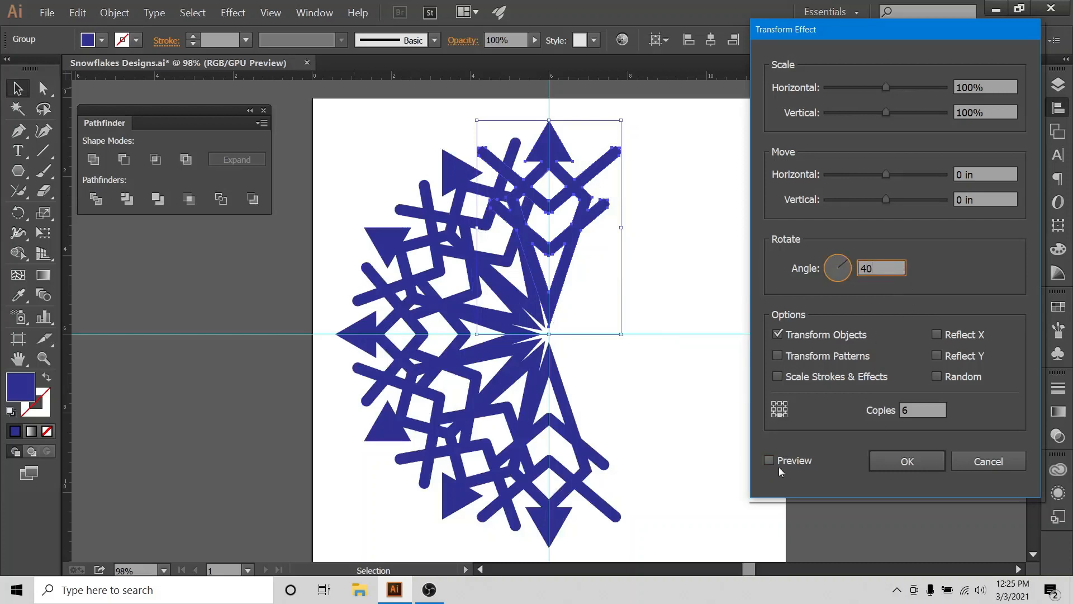
click(769, 459)
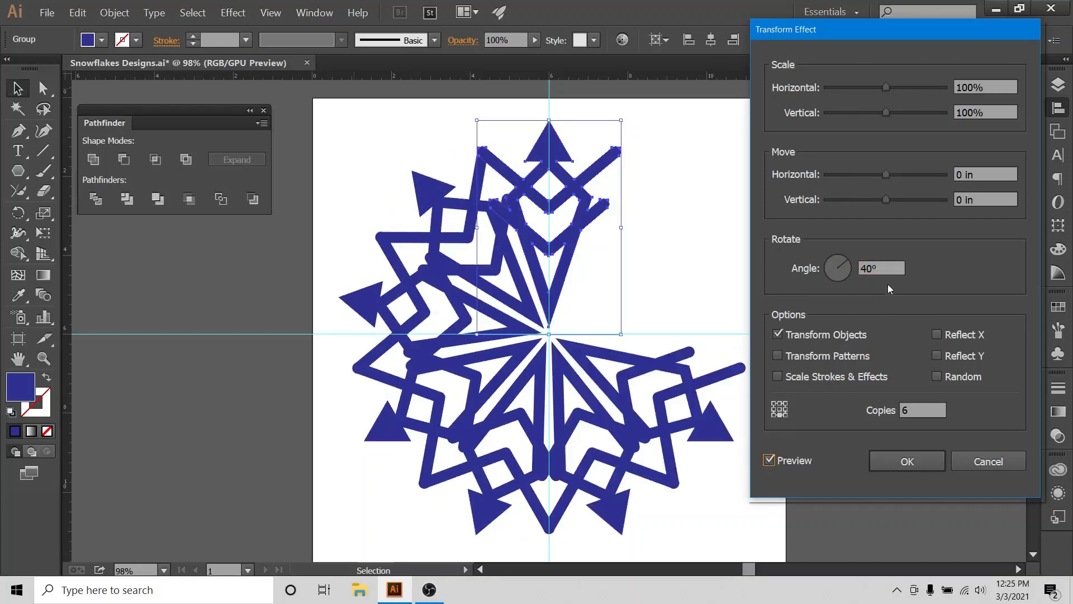
Adjust the rotation angle by eye with the angle dial, trying 31° and ending at 59°
click(879, 268)
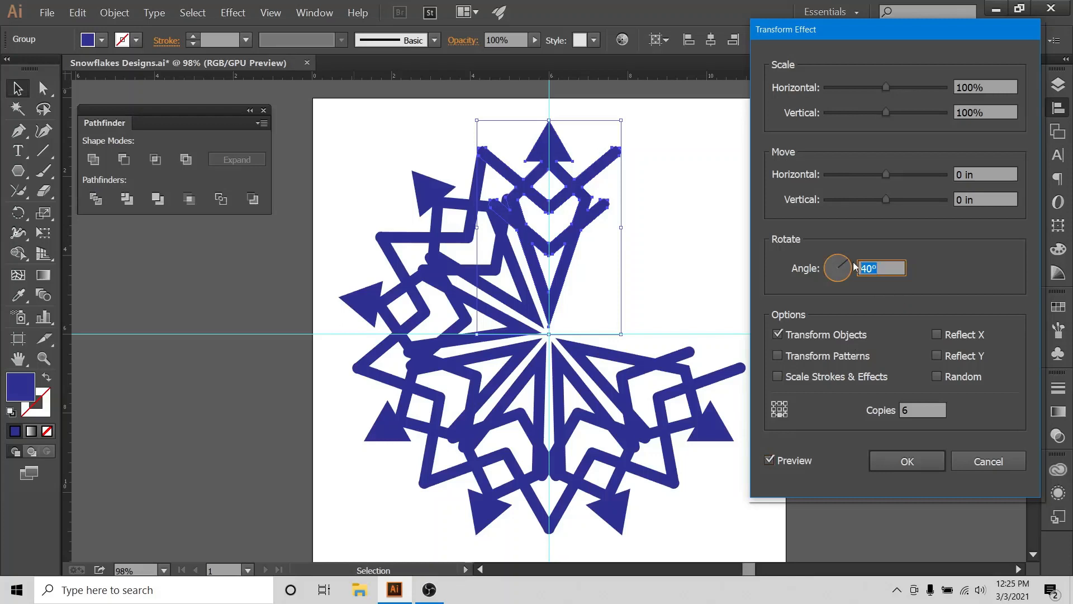
click(902, 408)
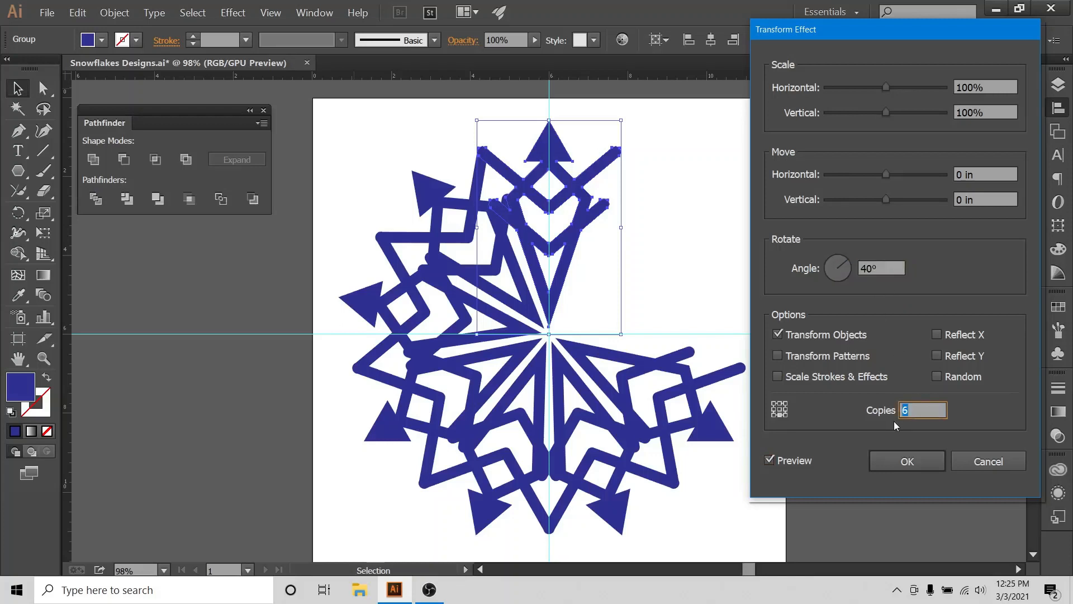
drag(843, 262, 845, 268)
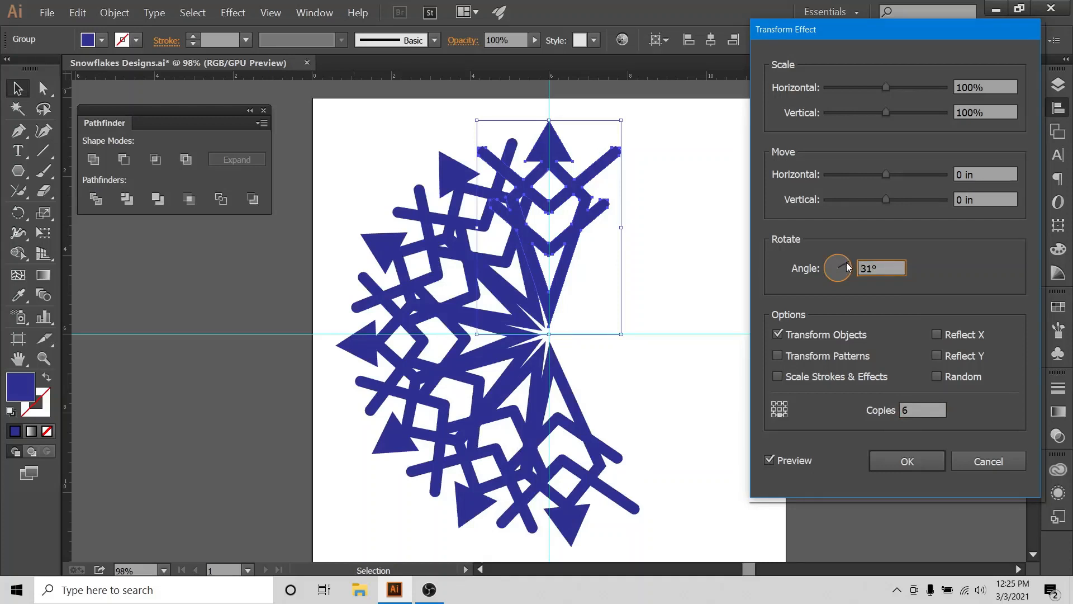
drag(849, 268, 843, 267)
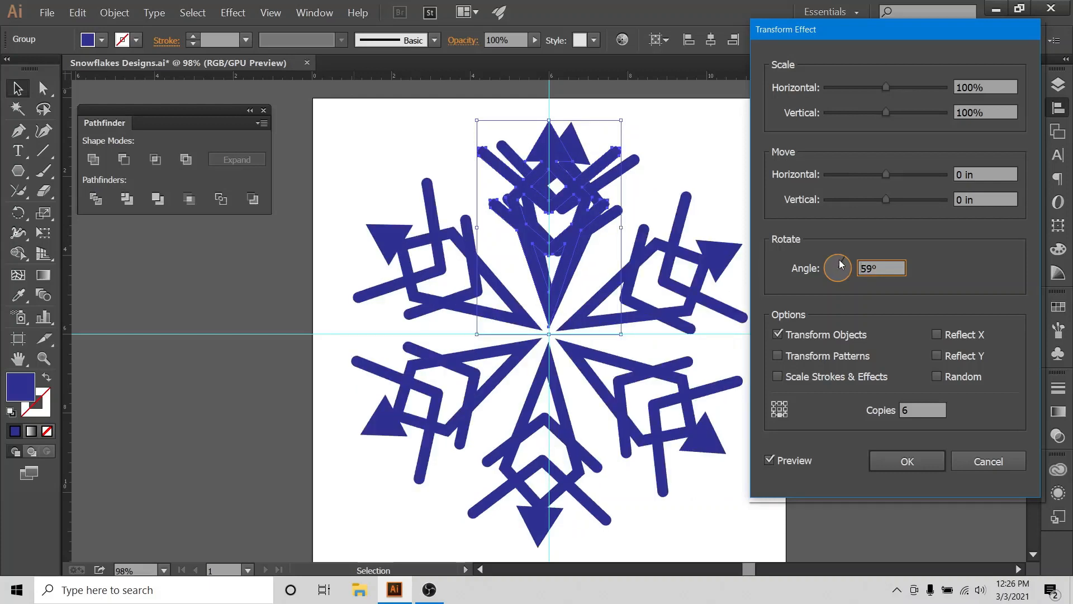
Set the Transform effect to 5 copies rotated by 60°, apply it, and deselect the snowflake
click(902, 410)
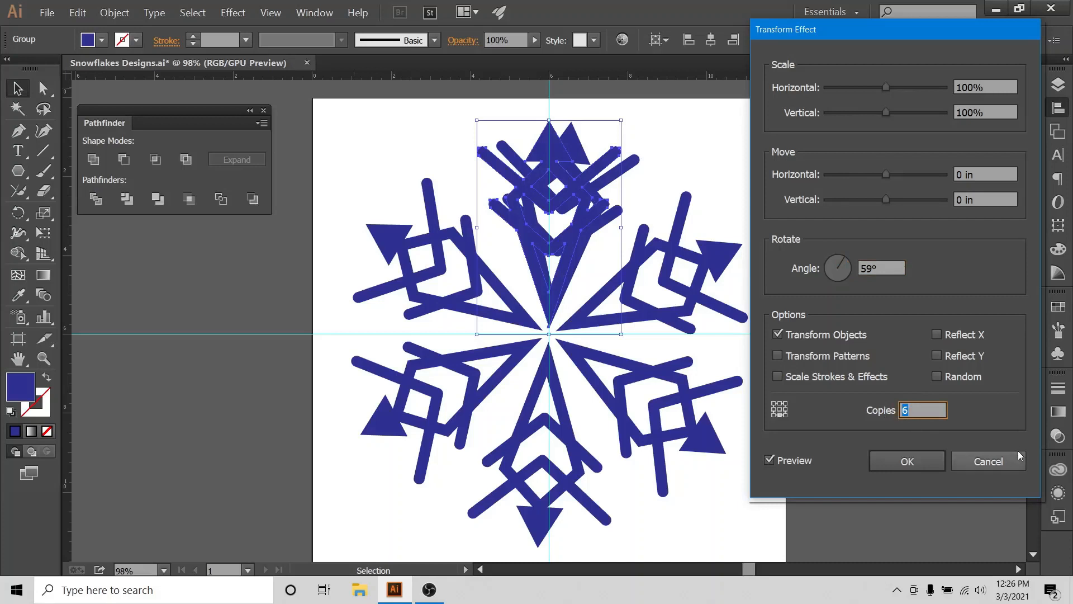
text(5)
click(769, 460)
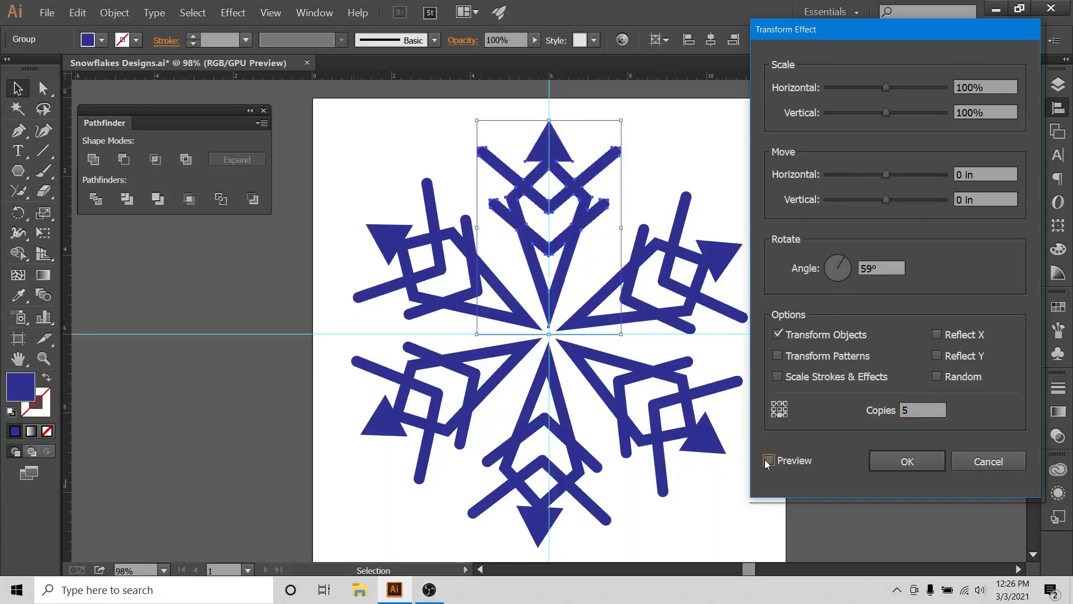
click(870, 270)
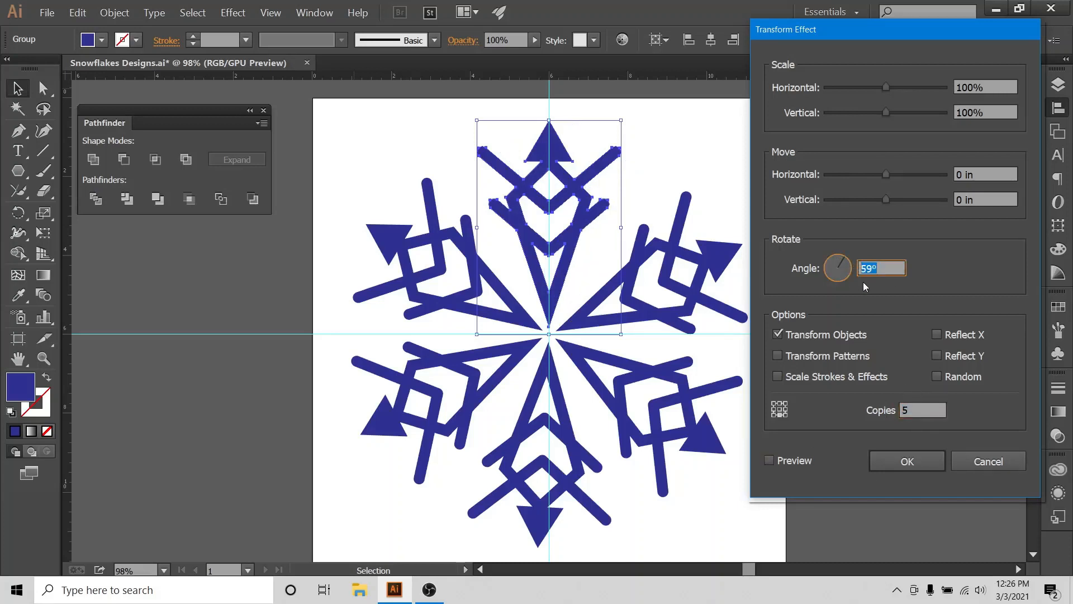
click(770, 460)
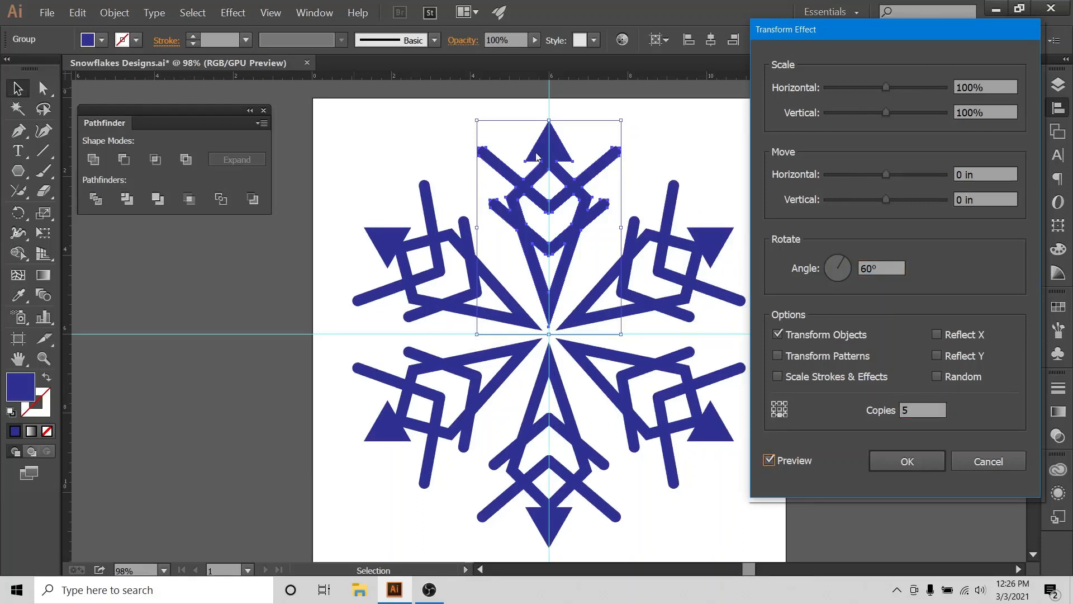
click(900, 458)
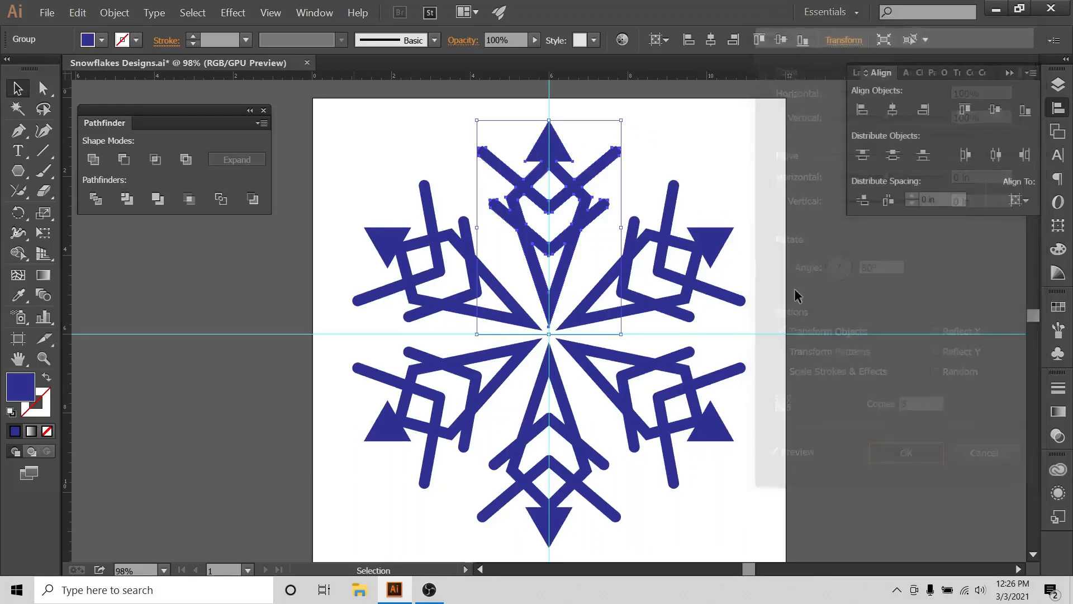
click(748, 176)
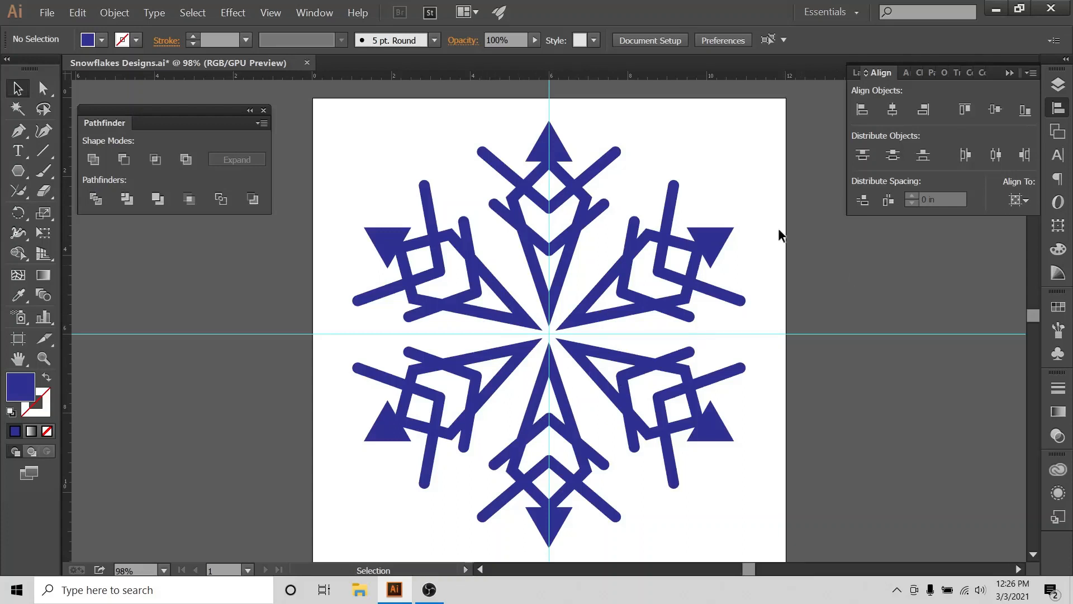
Draw a circle outward from the guides' crossing over the arms' inner tips, giving it no fill and a 27 pt blue stroke
click(18, 172)
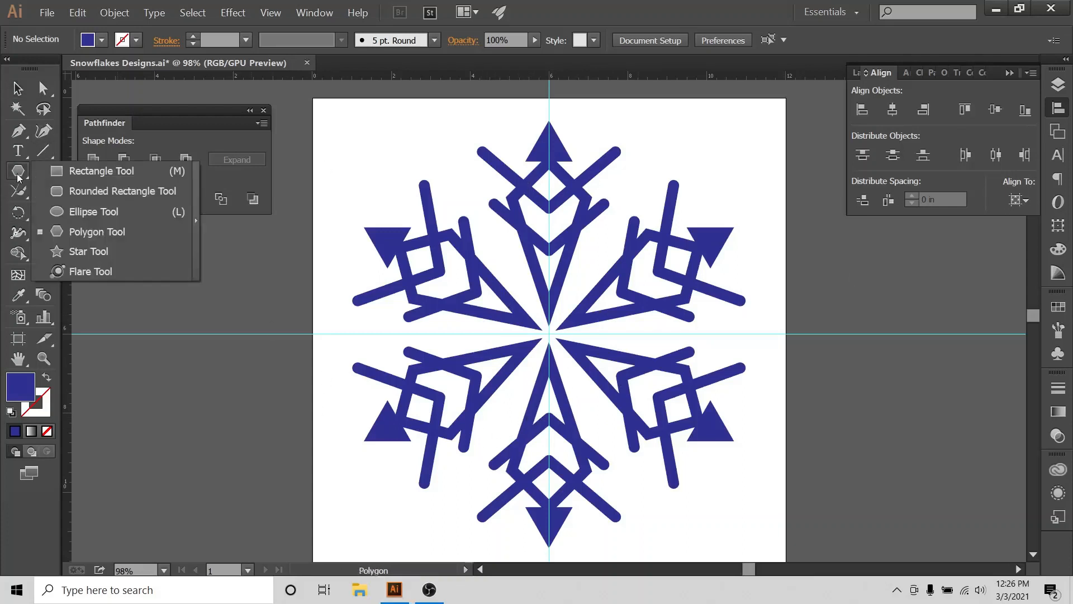
click(71, 213)
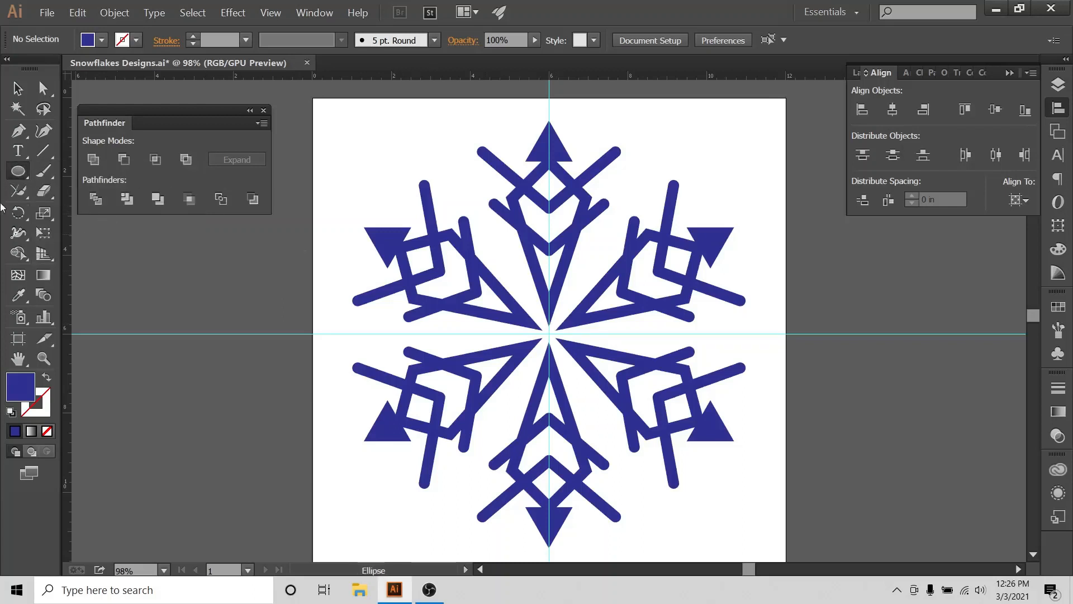
click(21, 172)
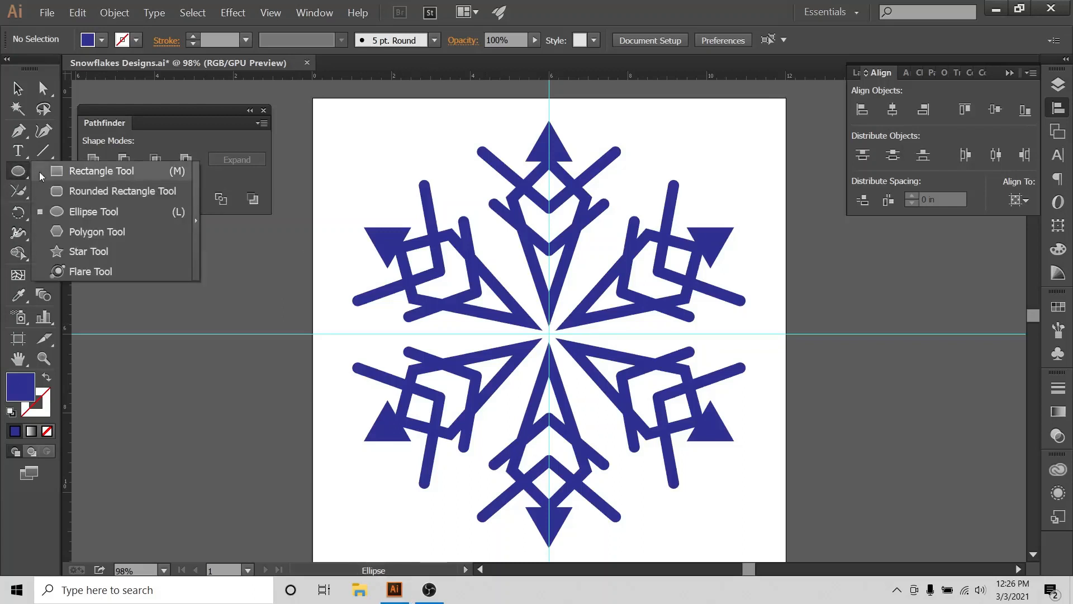
click(74, 213)
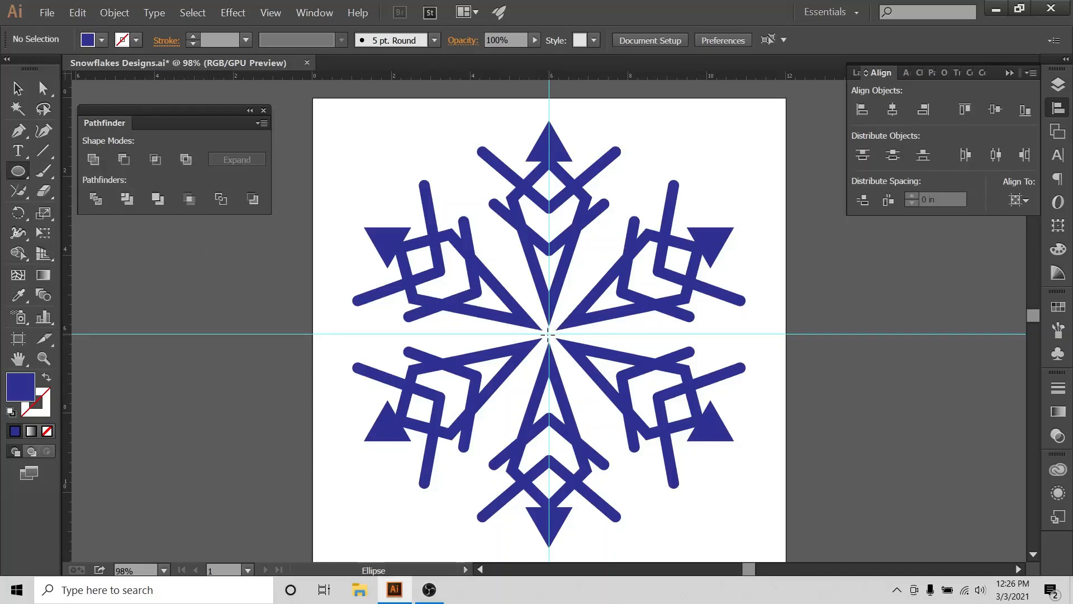
drag(548, 334, 609, 402)
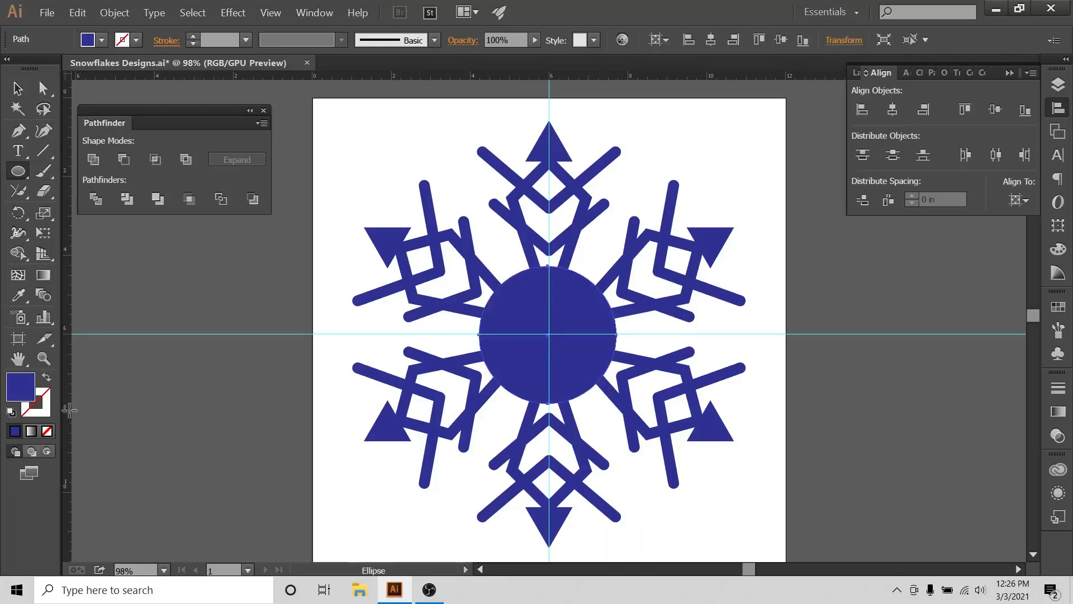
click(47, 378)
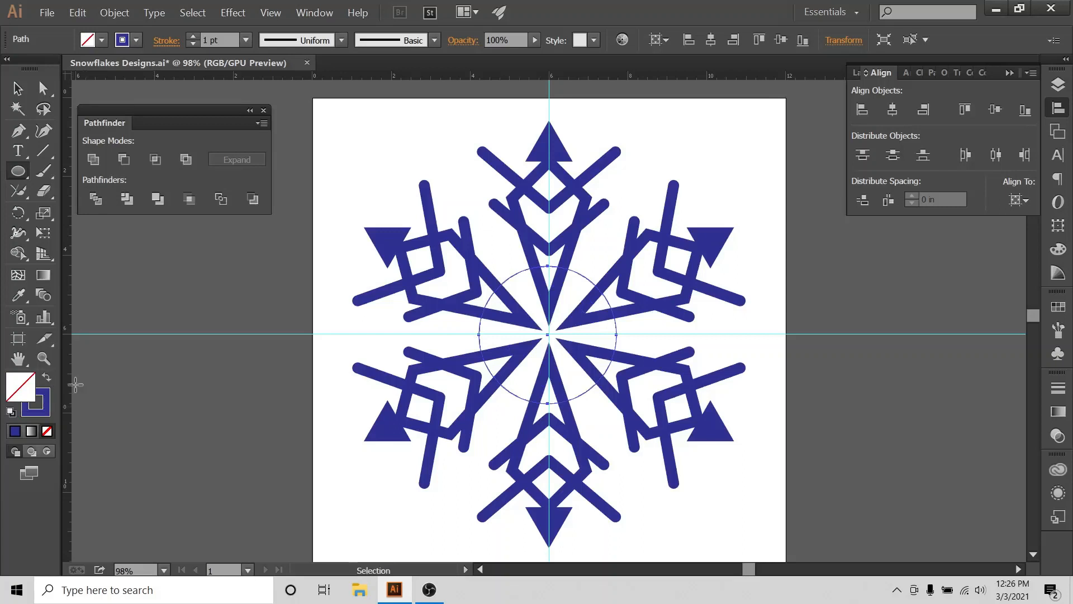
click(193, 37)
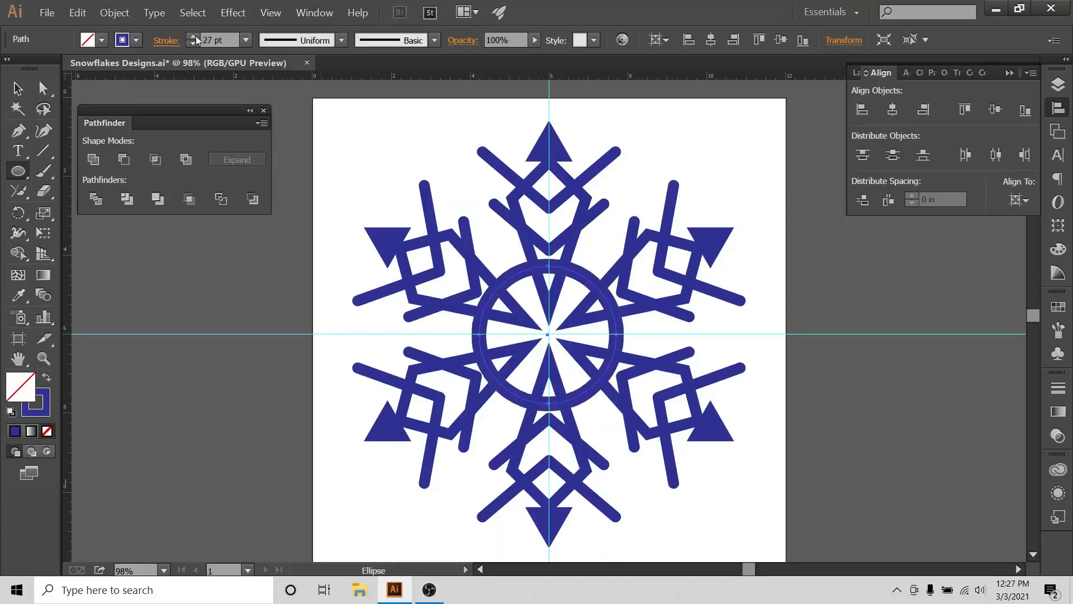
Expand the blue circle's fill and stroke into a filled ring shape
click(18, 88)
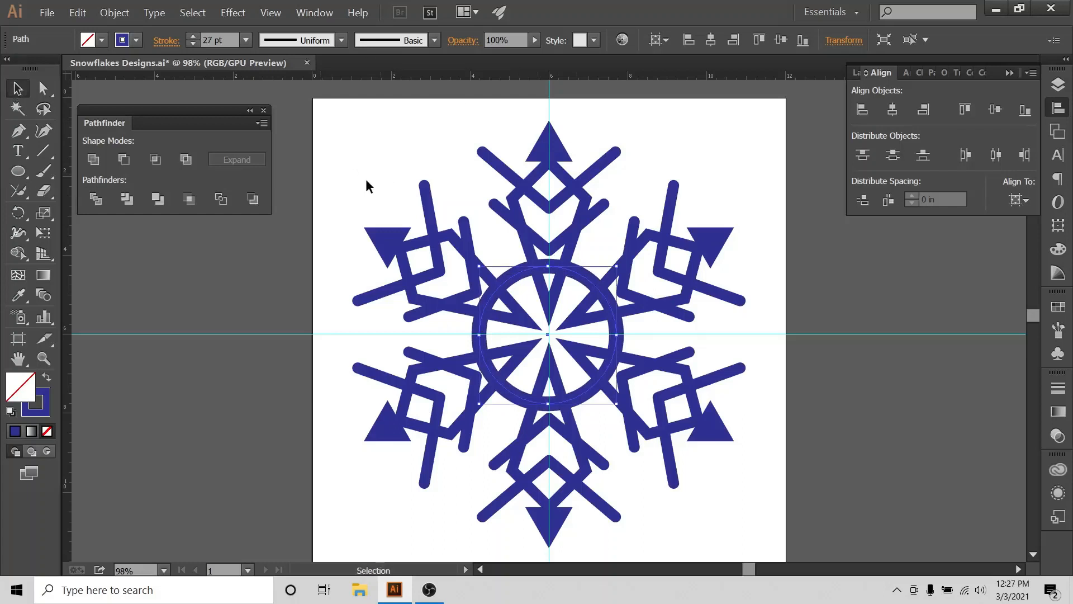
click(115, 12)
click(134, 145)
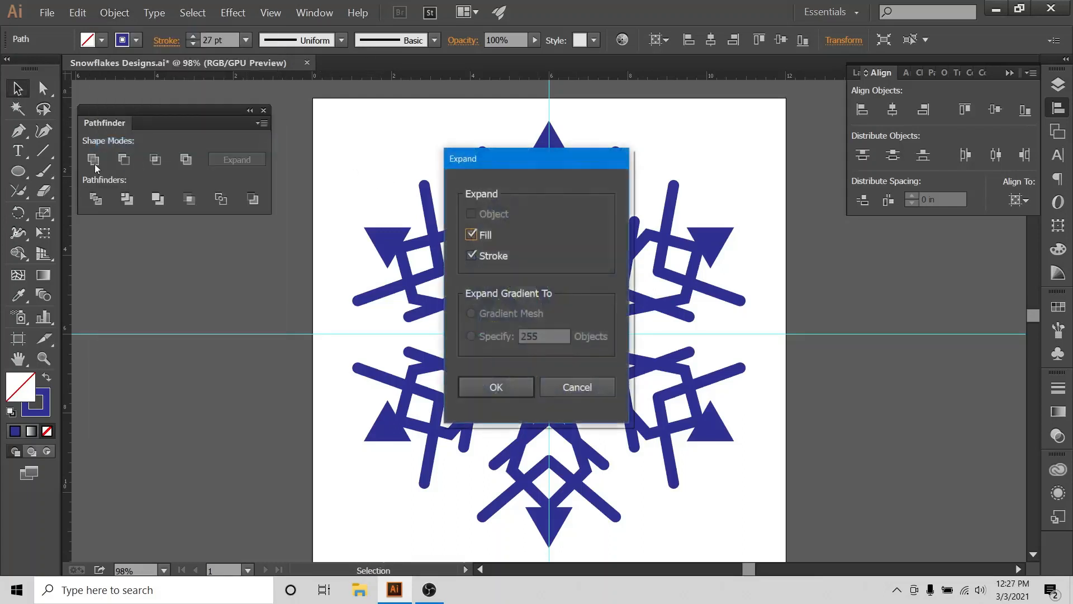
click(488, 378)
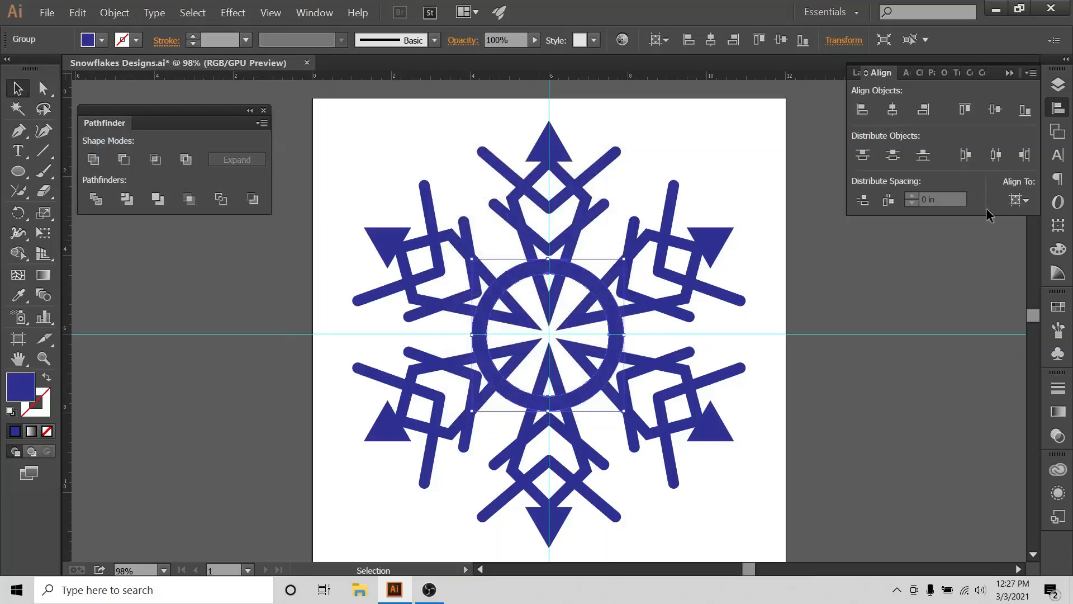
Centre the ring horizontally and vertically on the artboard, then deselect it
click(1019, 199)
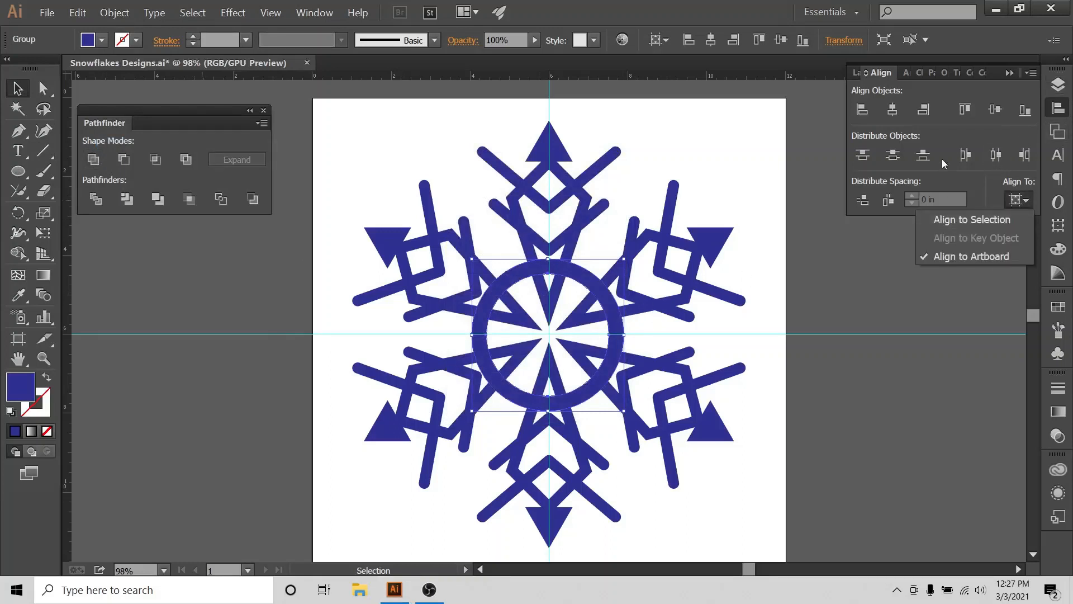
click(891, 111)
click(995, 109)
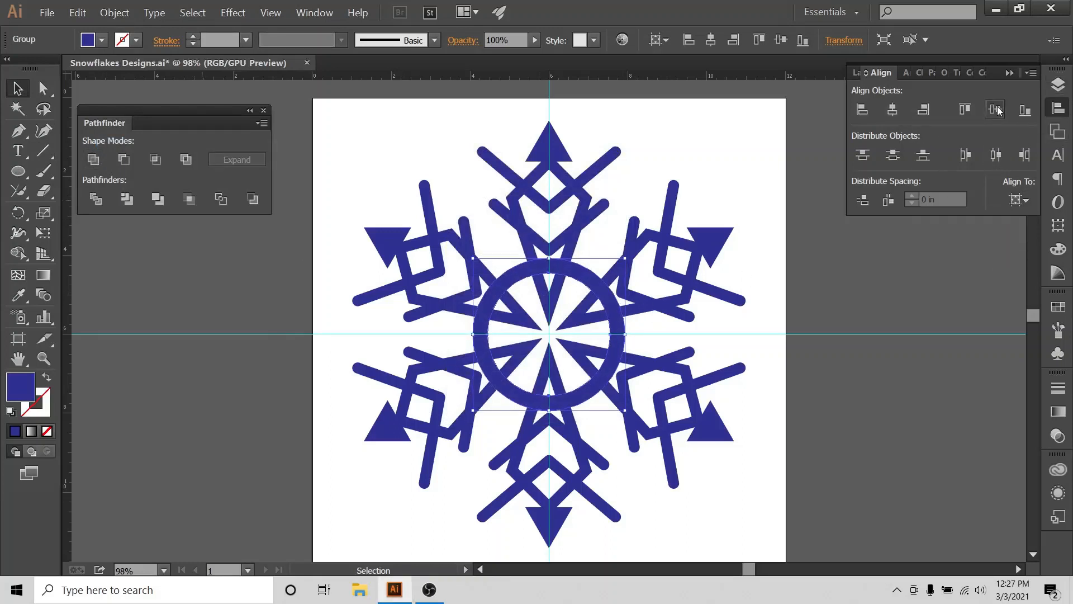
click(897, 376)
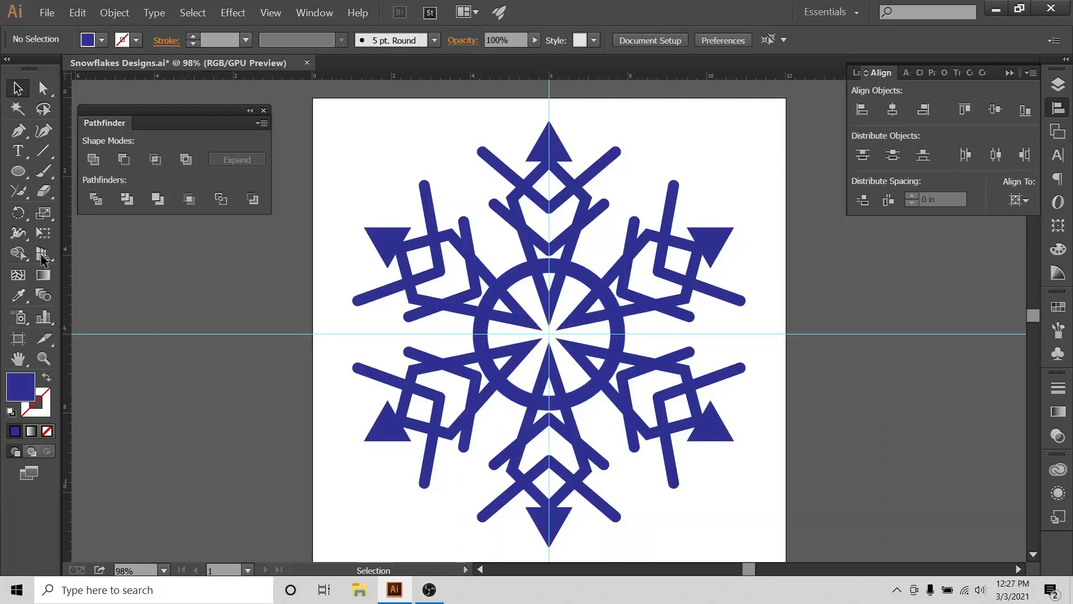
Create a blue 6-sided polygon with a 0.6944 in radius and move it onto the snowflake's centre
click(16, 172)
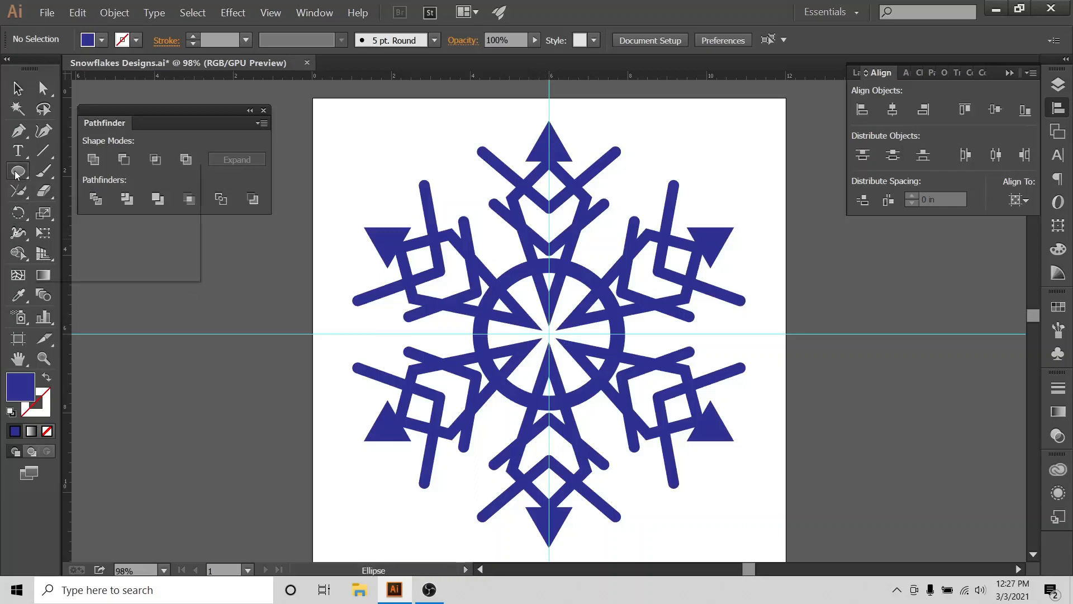
click(17, 174)
click(78, 231)
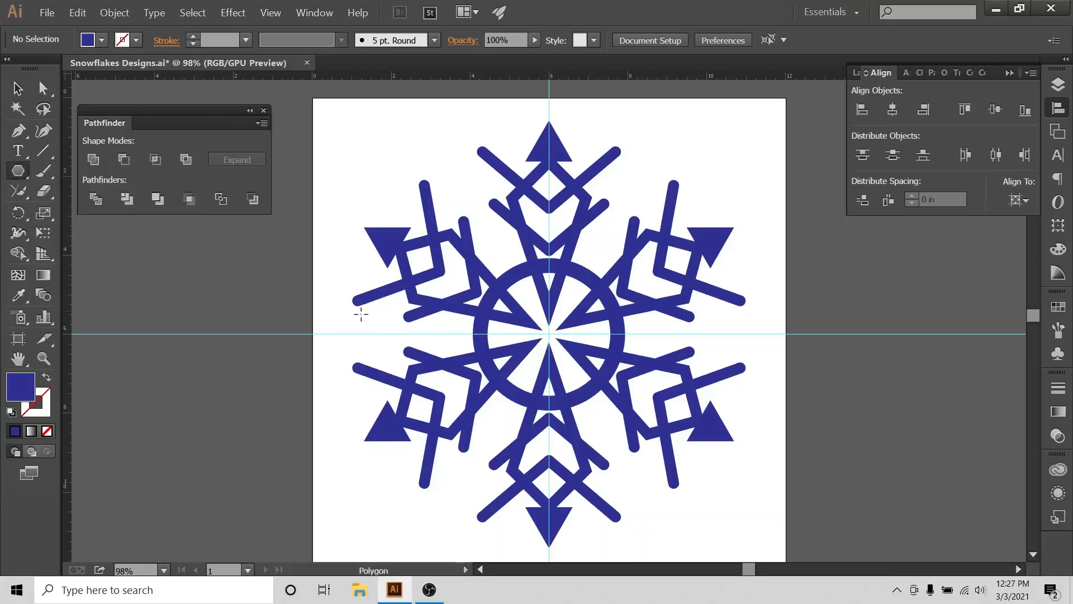
click(475, 312)
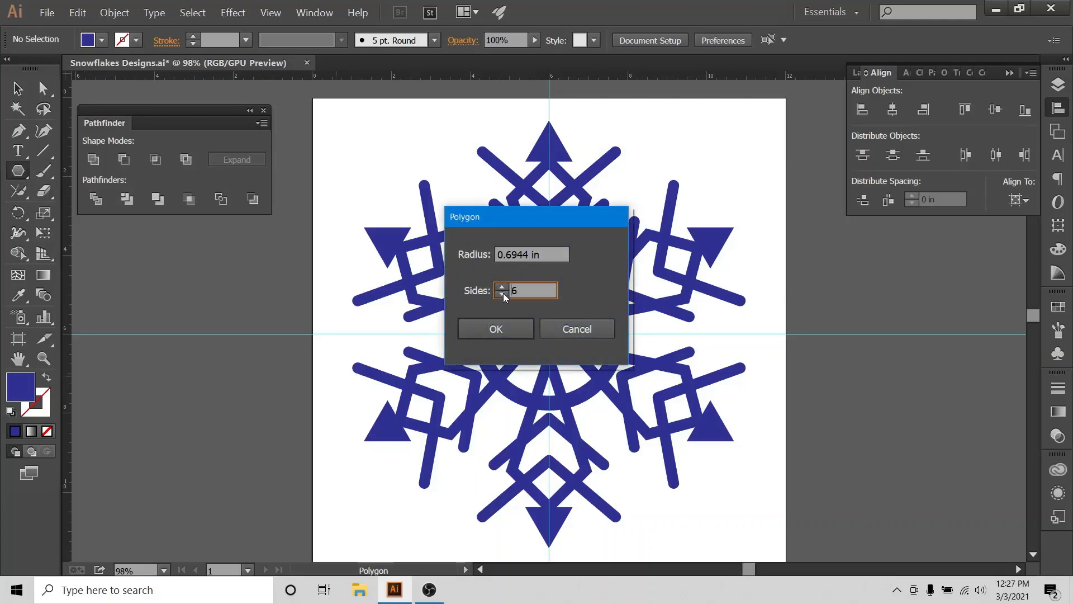
click(485, 333)
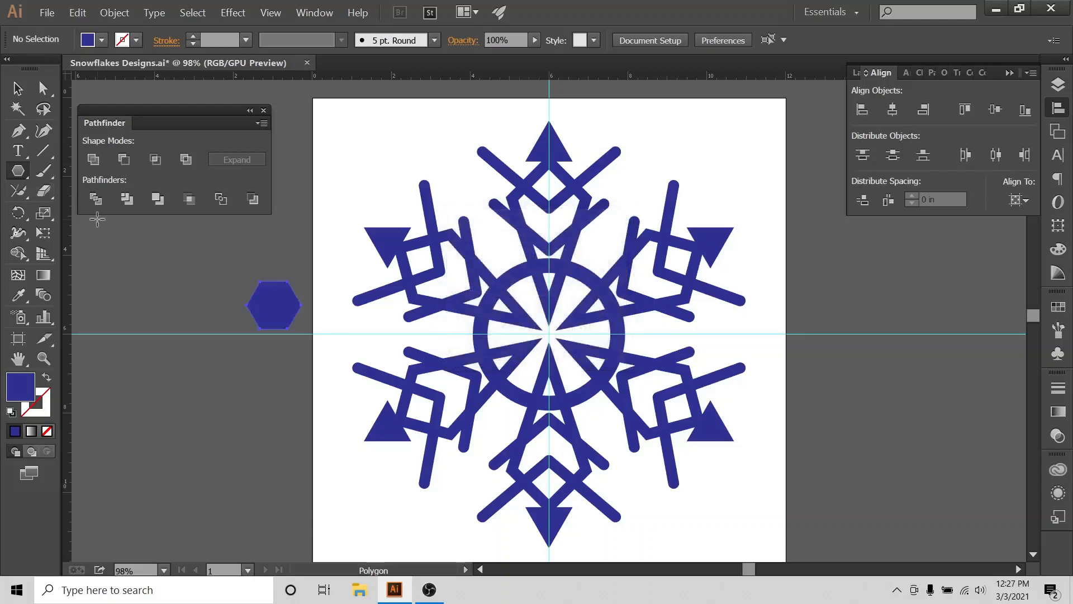
key(v)
drag(269, 308, 565, 337)
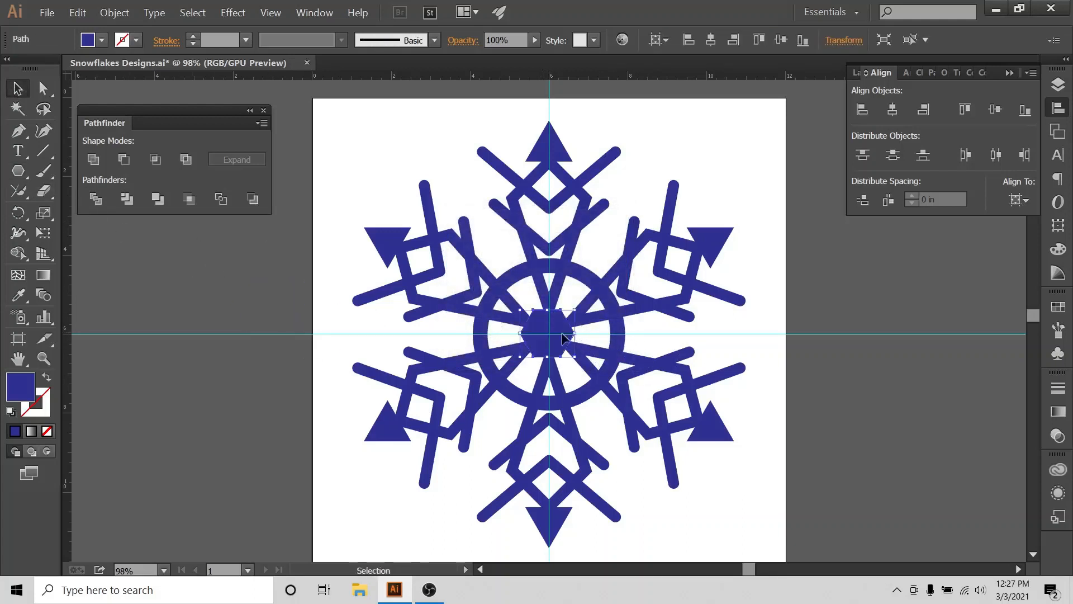
Centre only the hexagon horizontally and vertically on the artboard and deselect it
drag(692, 101, 364, 552)
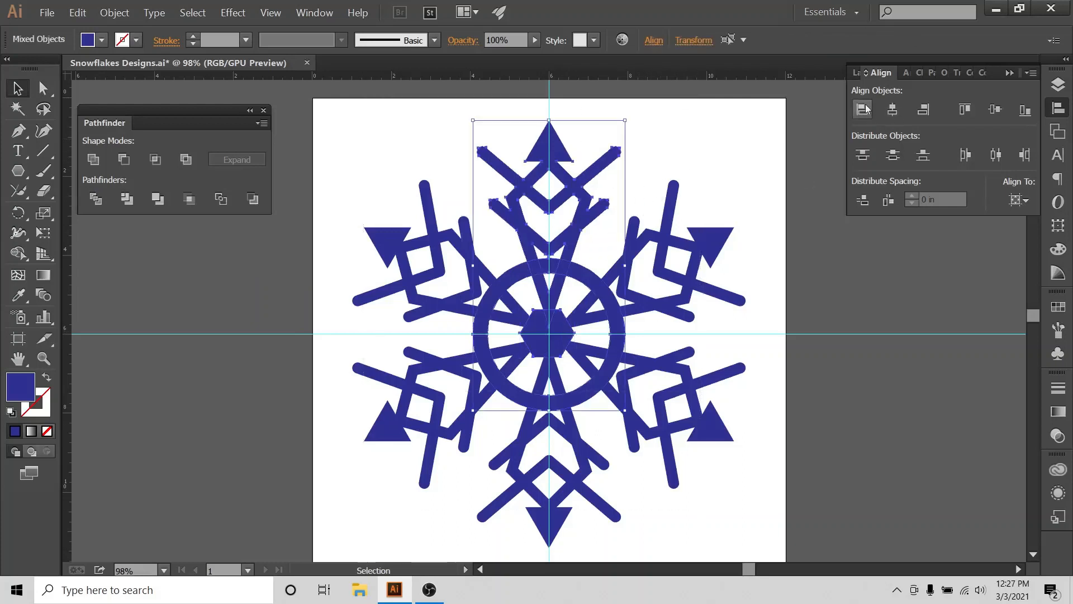
click(726, 176)
click(571, 334)
click(890, 111)
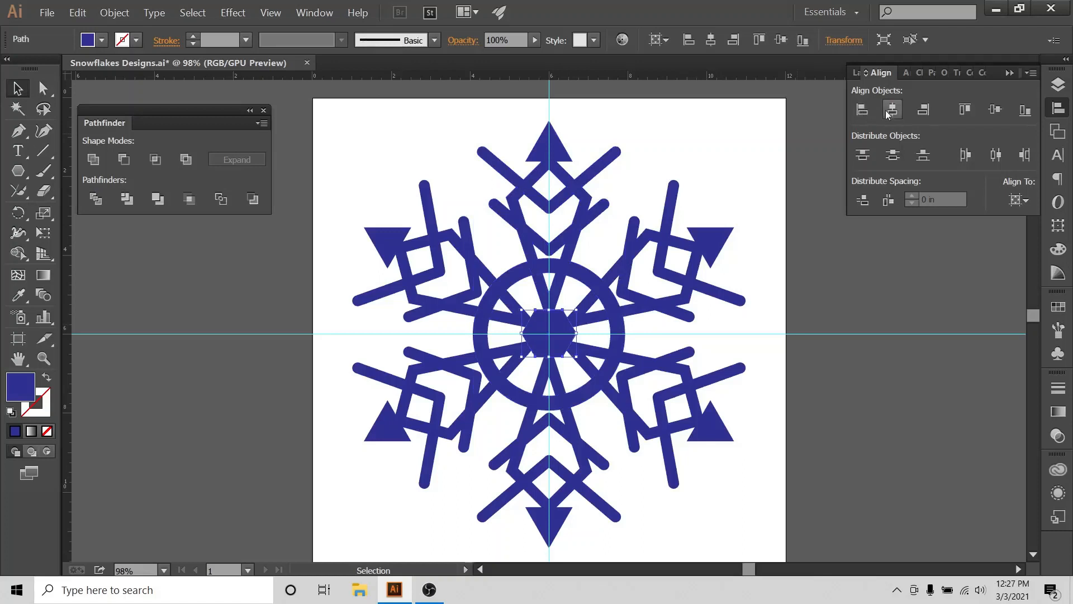
click(995, 110)
click(697, 173)
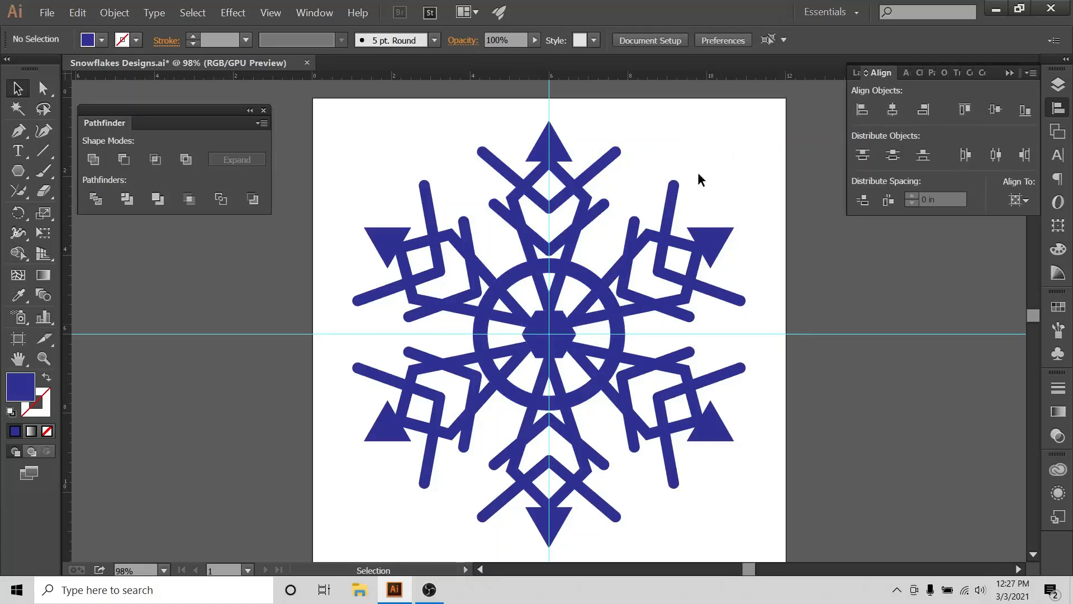
Hide the Guides layer so that the snowflake shows without guide lines
click(1062, 84)
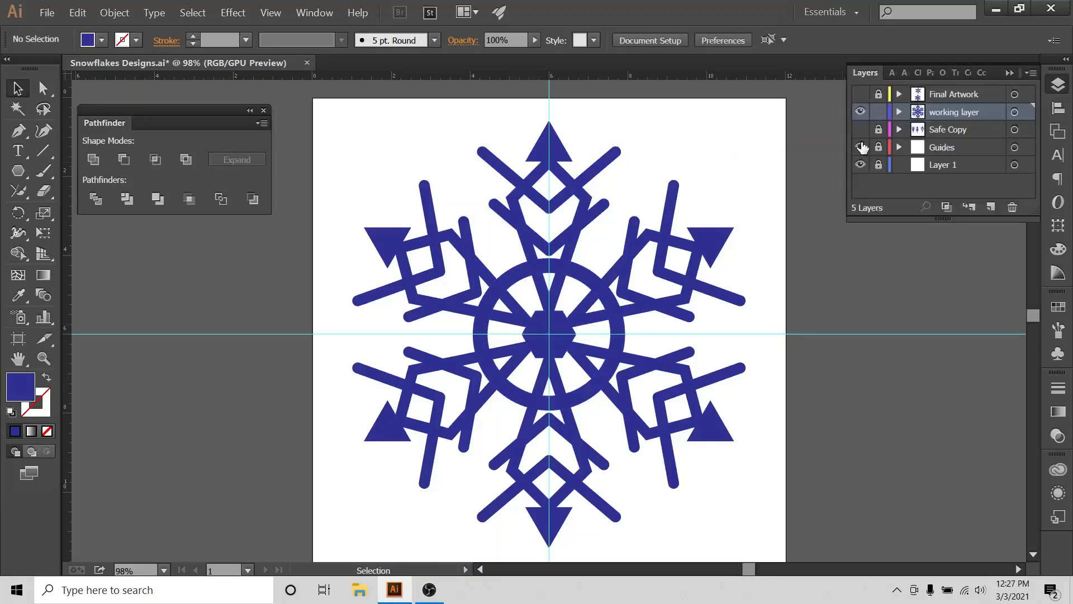
click(860, 147)
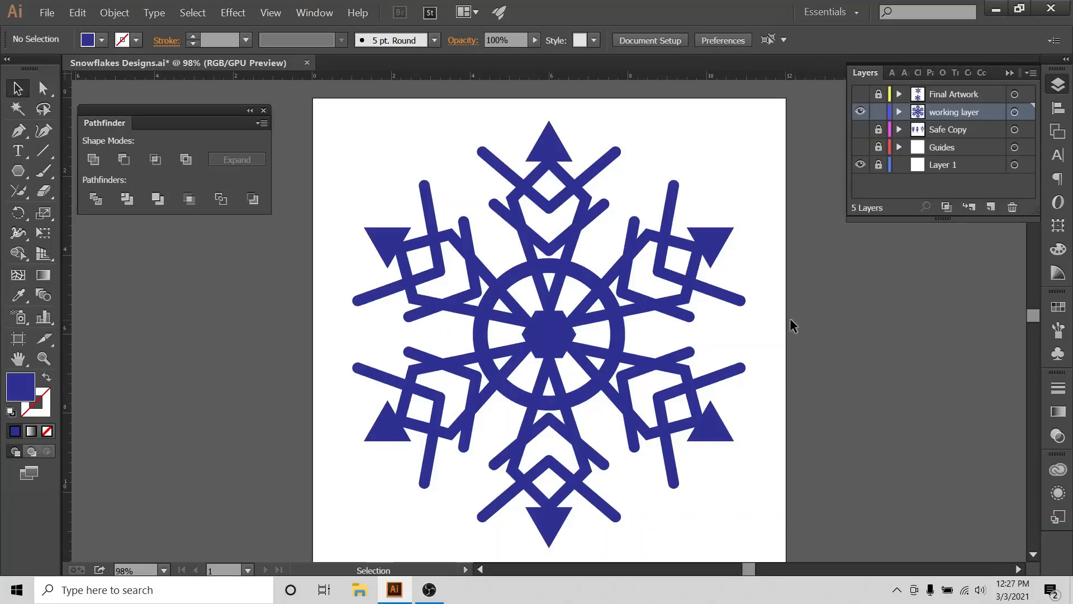
scroll(770, 332, down, 1)
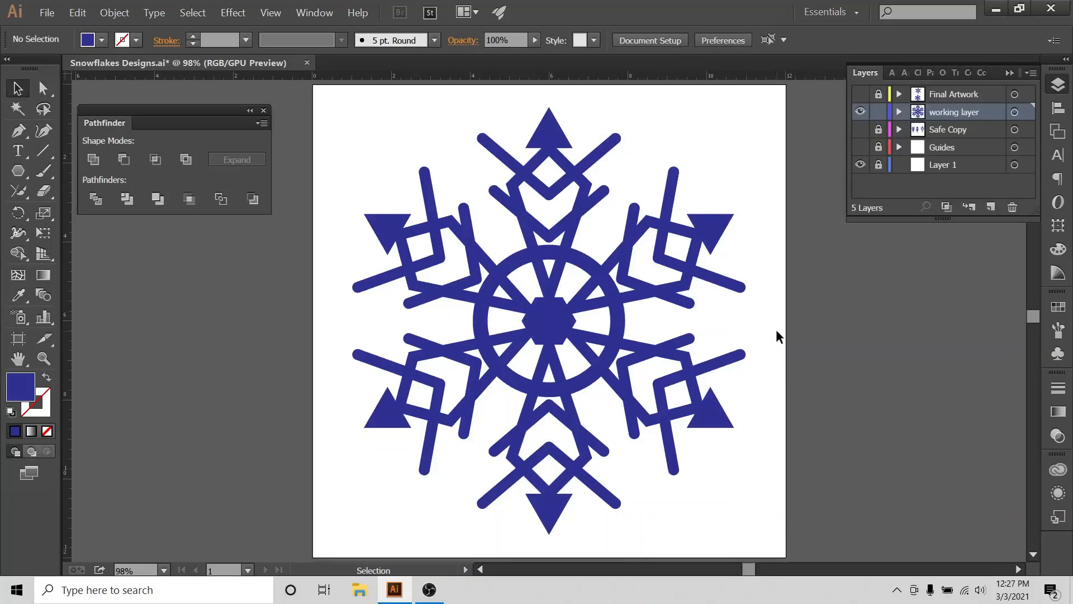
Expand the appearance of the whole snowflake so the rotated arm copies become real shapes
drag(298, 93, 817, 509)
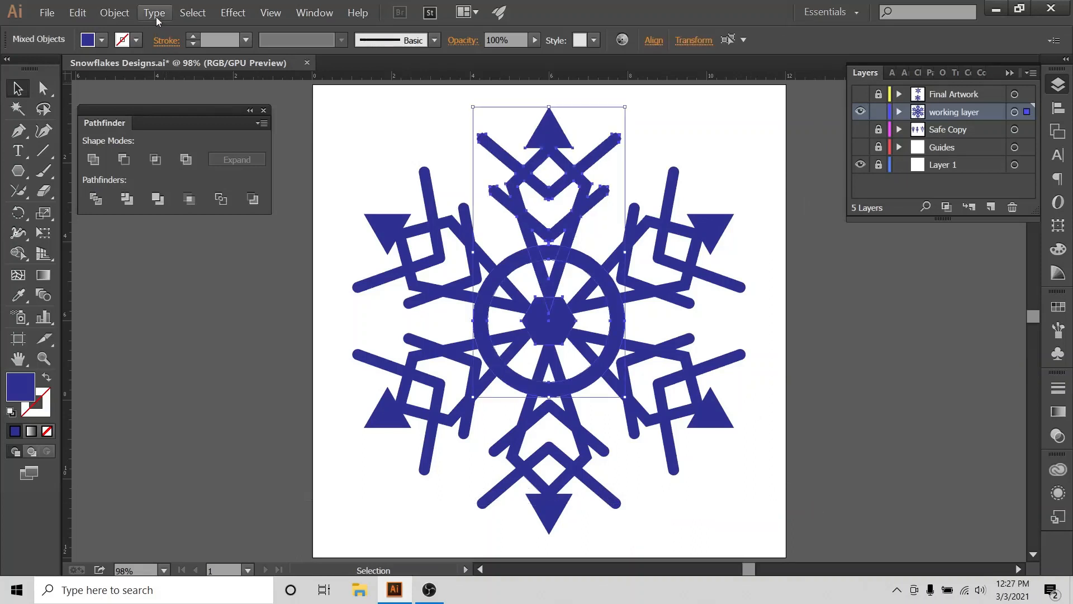
click(112, 14)
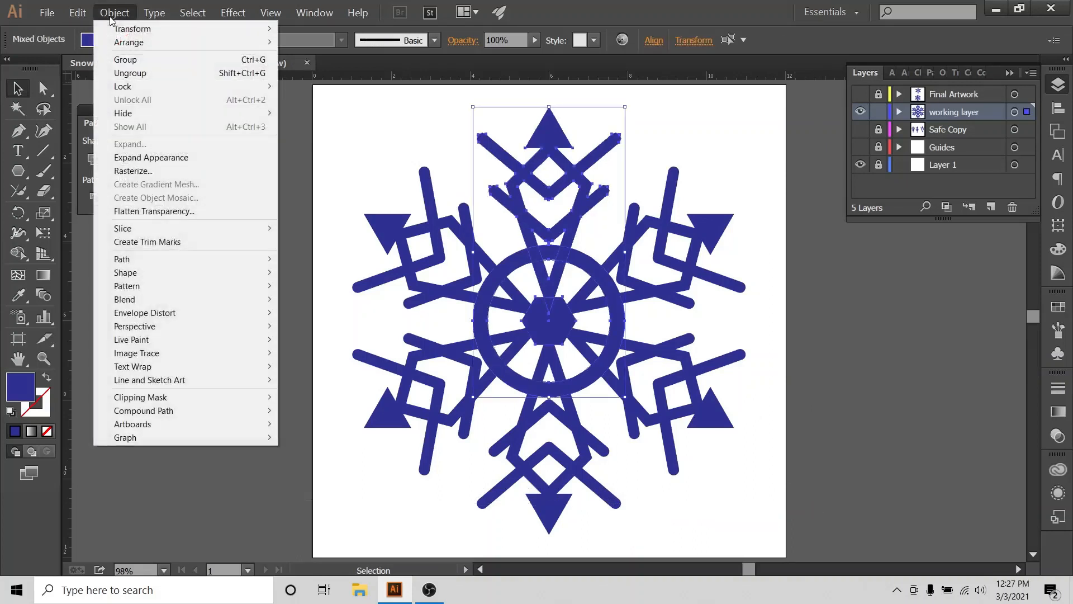
click(134, 159)
drag(325, 147, 796, 431)
click(279, 358)
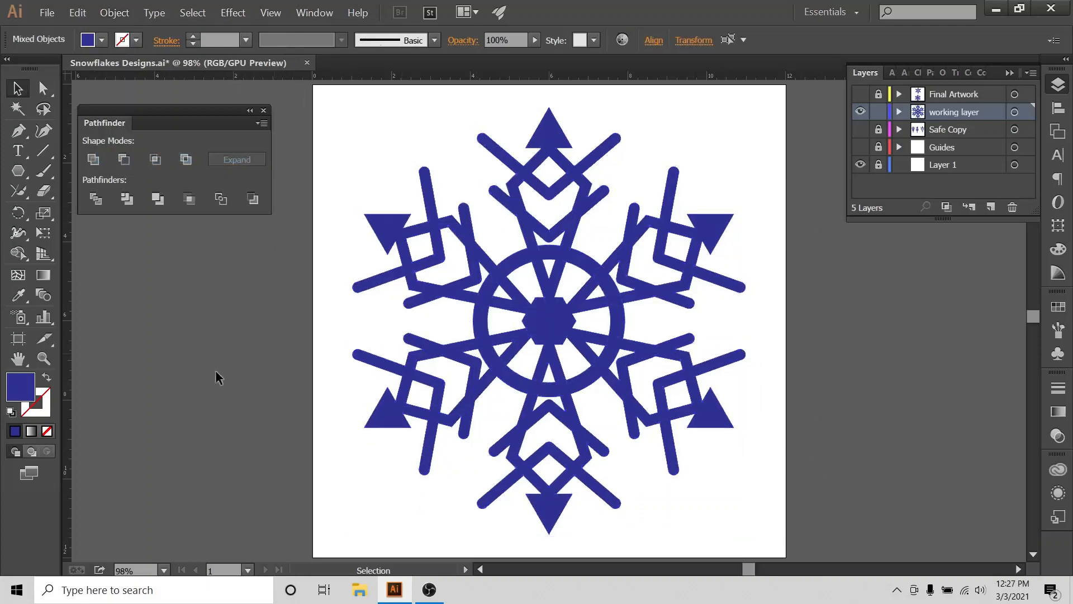
Enlarge the central hexagon slightly and proportionally about its own centre, keeping it inside the ring
click(559, 321)
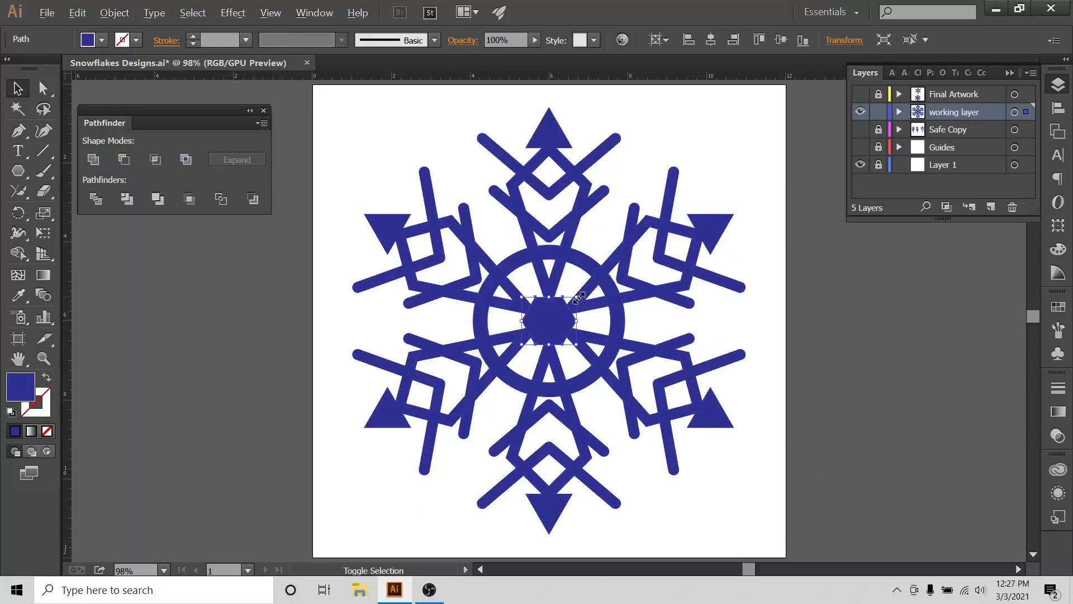
drag(579, 298, 593, 291)
click(782, 335)
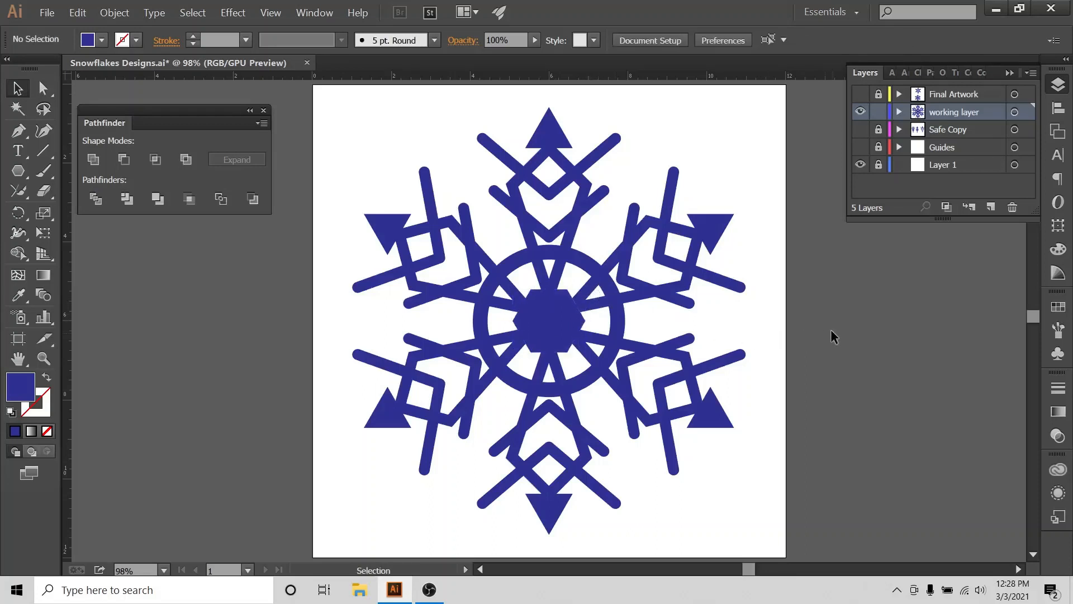
Unite all the arms, the ring and the hexagon into one single snowflake shape and deselect it
drag(278, 108, 722, 477)
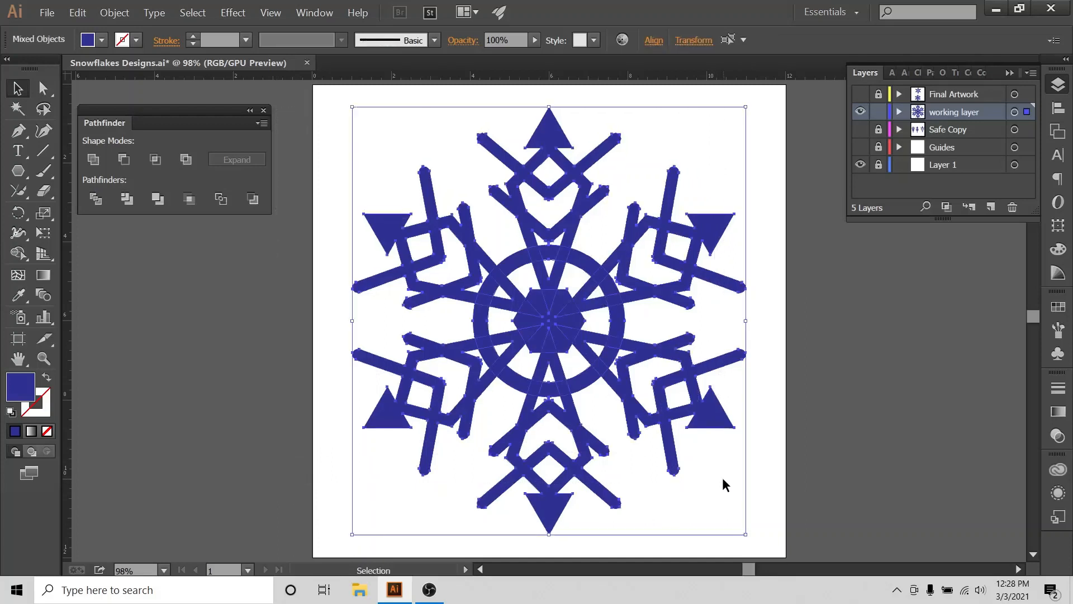
click(878, 290)
drag(315, 128, 838, 503)
click(114, 13)
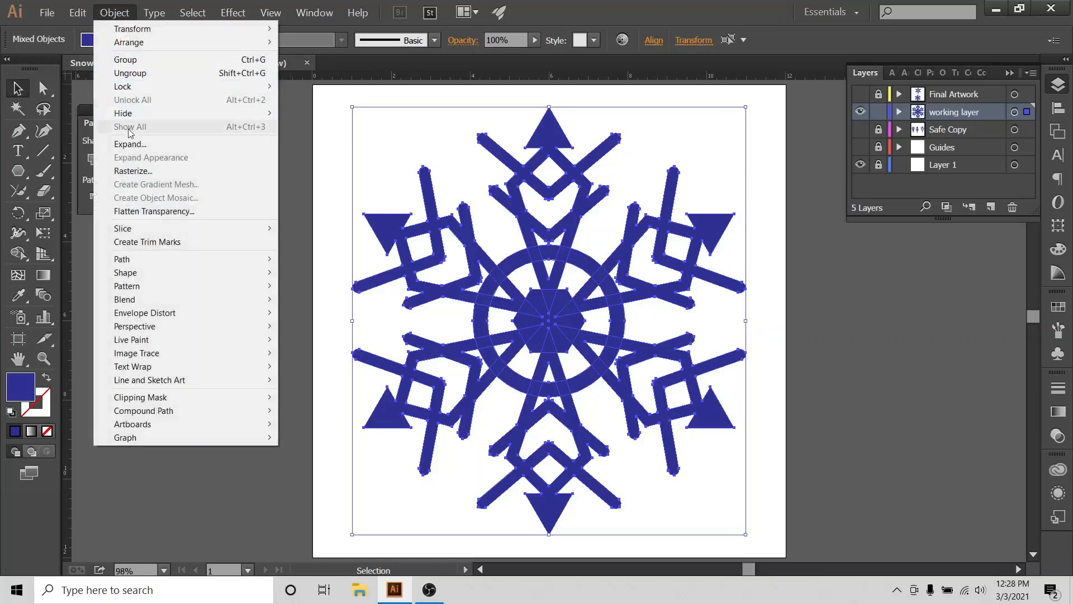
key(Escape)
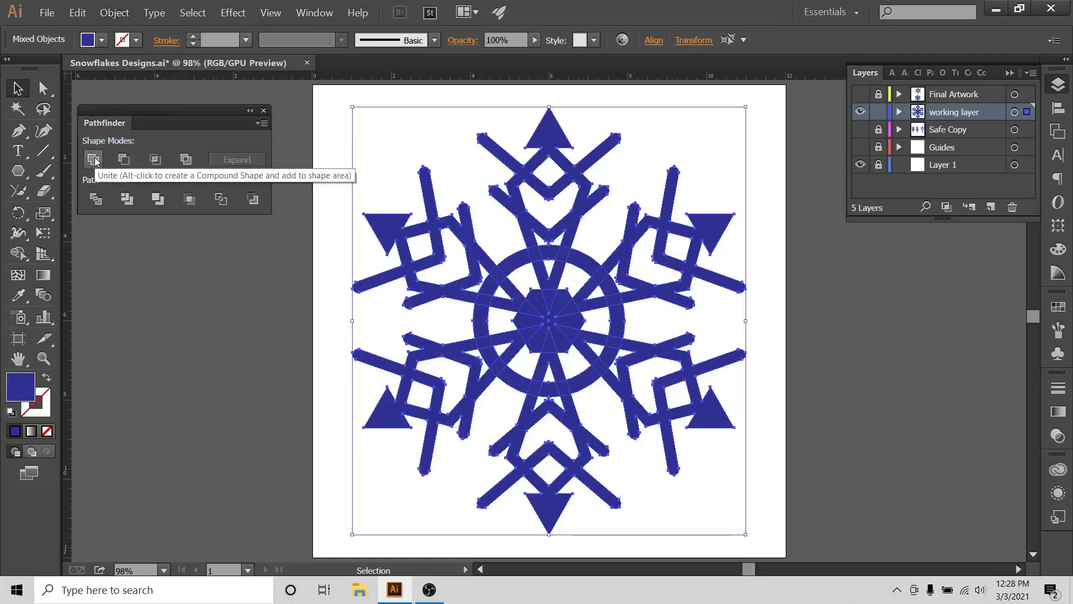
click(94, 160)
click(229, 327)
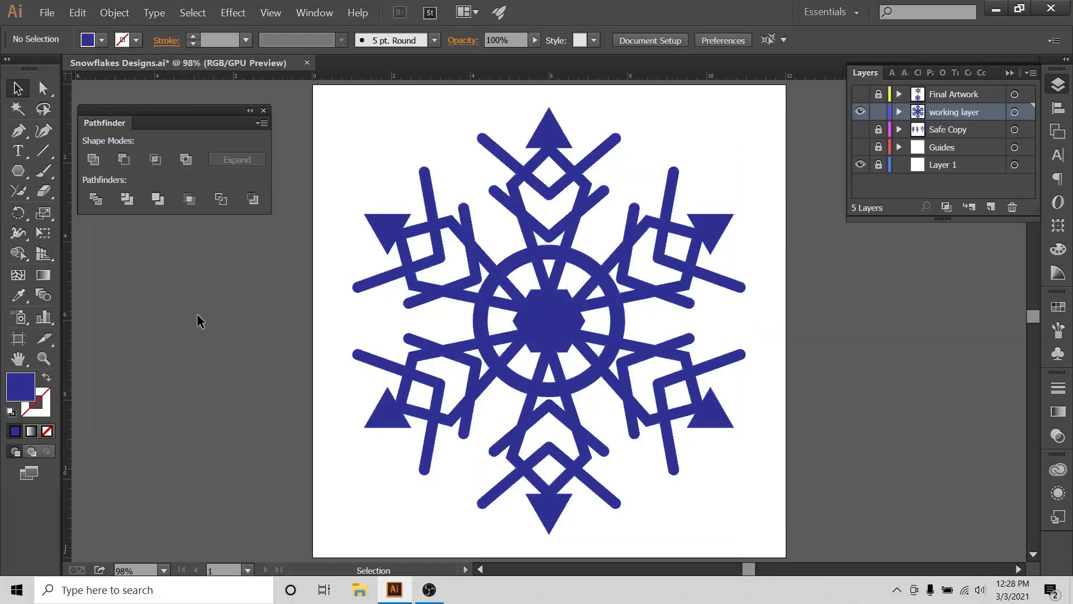